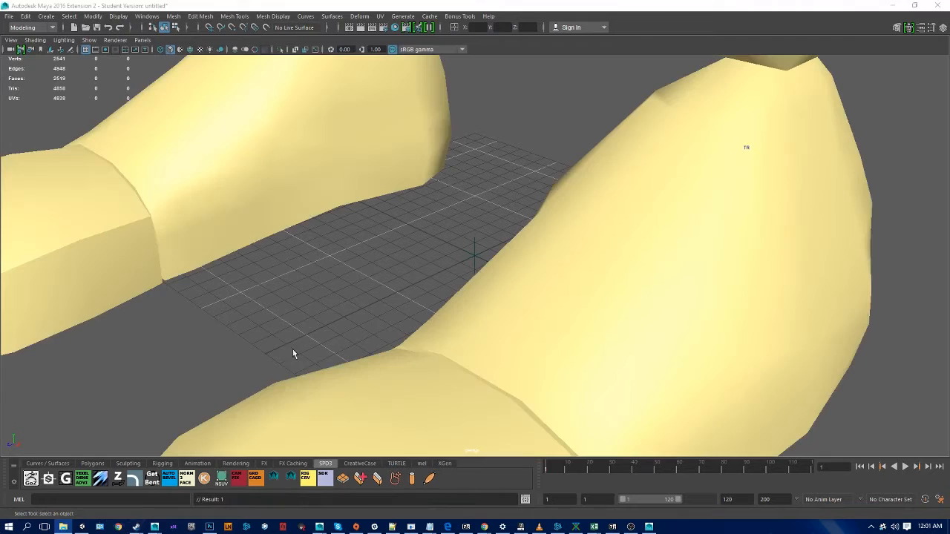
Frame the whole T-posed character and examine it from the front and at an angle.
right_click_drag(292, 350, 15, 256, "alt")
middle_click_drag(394, 240, 403, 349, "alt")
right_click_drag(334, 330, 144, 286, "alt")
middle_click_drag(352, 260, 345, 346, "alt")
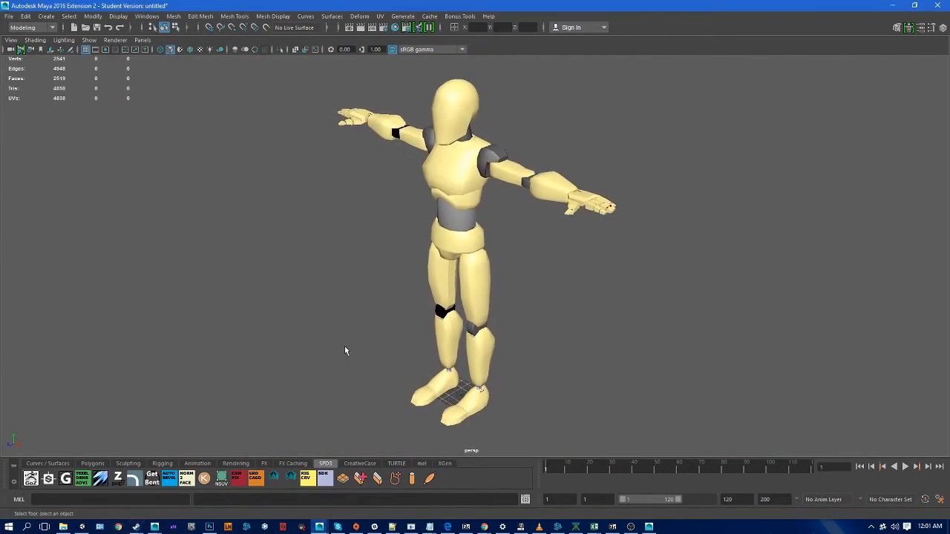
left_click_drag(344, 346, 361, 335, "alt")
right_click_drag(633, 259, 595, 249, "alt")
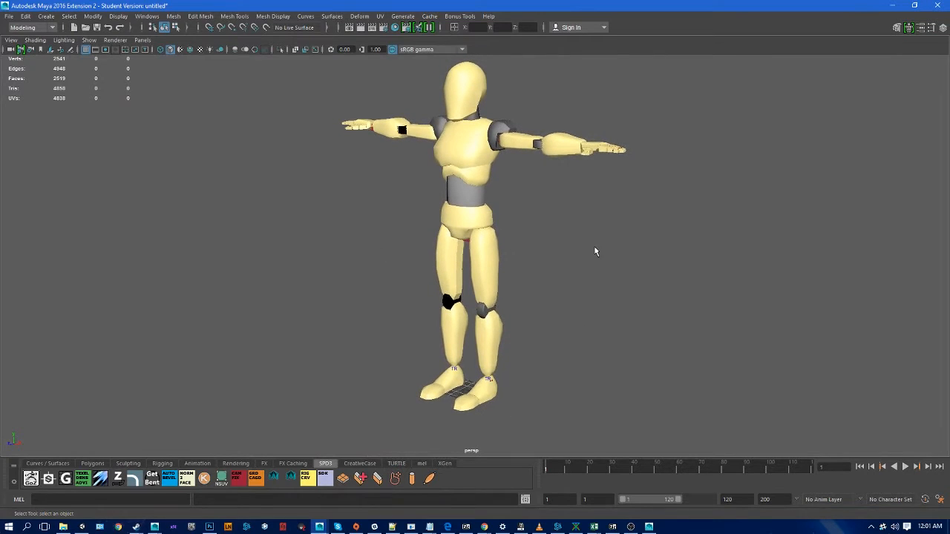
left_click_drag(469, 174, 513, 162, "alt")
middle_click_drag(512, 161, 481, 157, "alt")
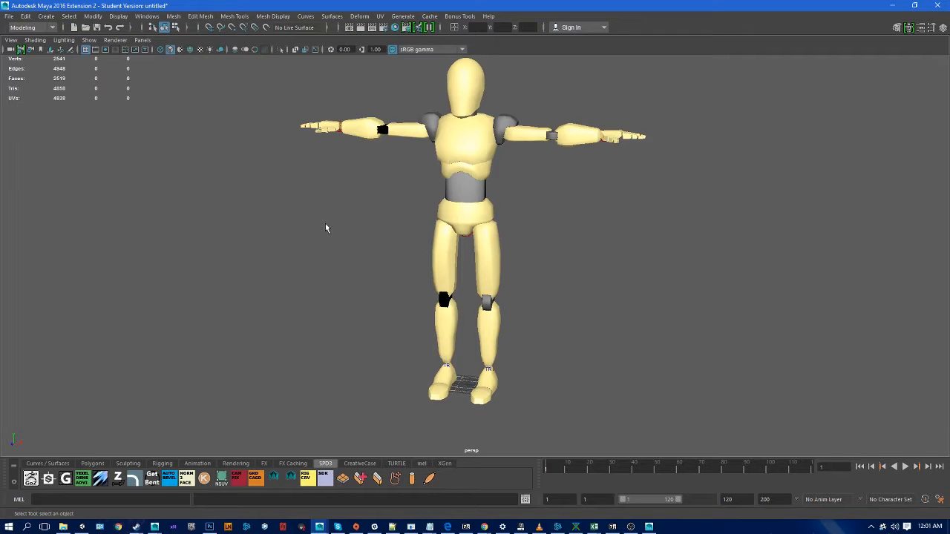
middle_click_drag(327, 216, 301, 197, "alt")
left_click_drag(455, 162, 392, 166, "alt")
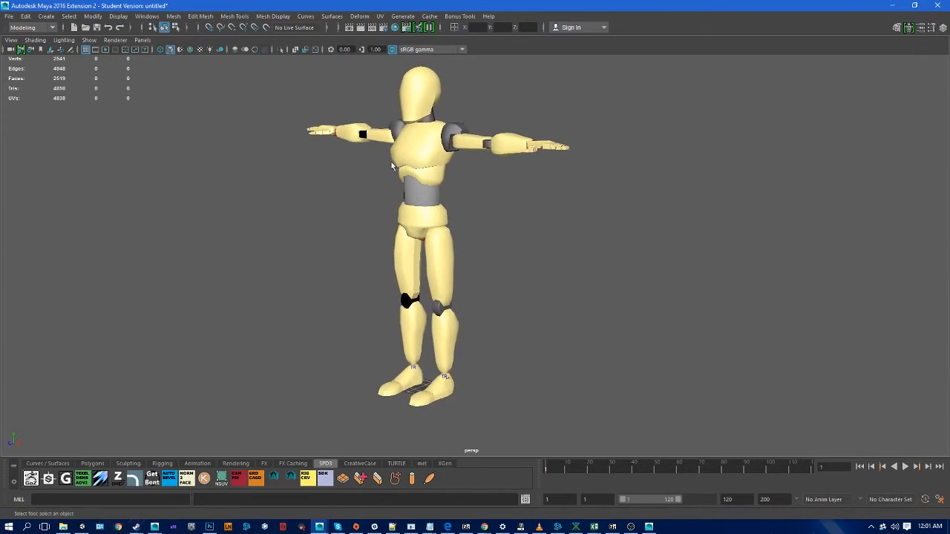
Open the Game Exporter, expand its export settings and set the FBX version to FBX 2014/2015.
left_click(9, 16)
left_click(64, 201)
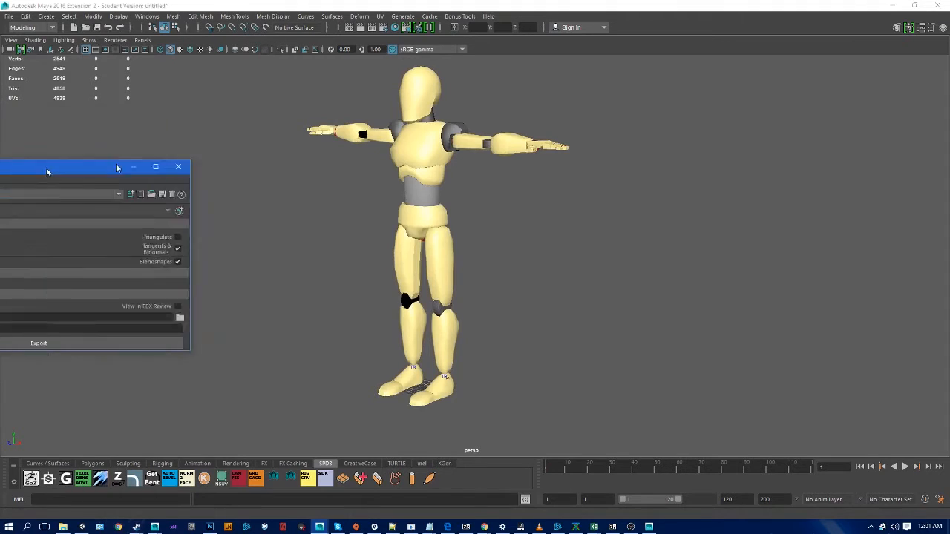
left_click_drag(47, 168, 185, 120)
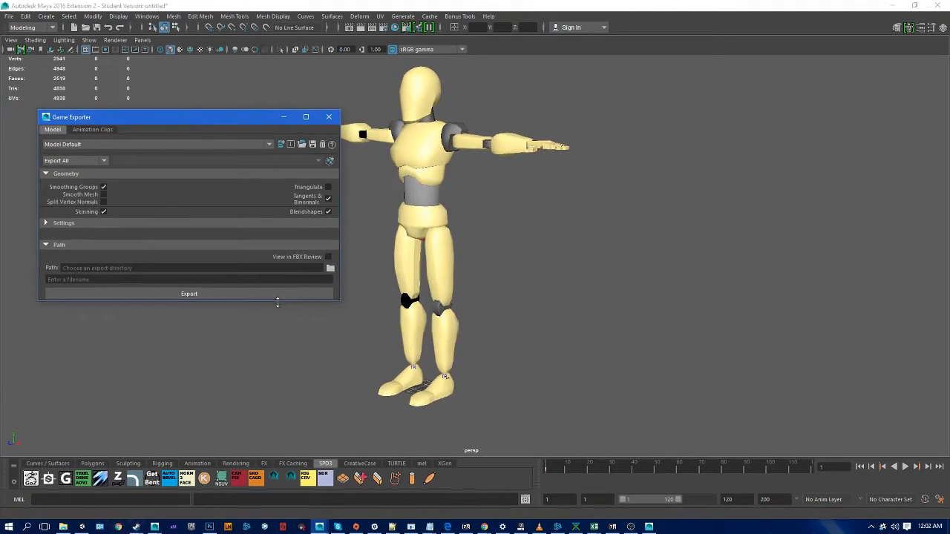
left_click_drag(275, 300, 293, 402)
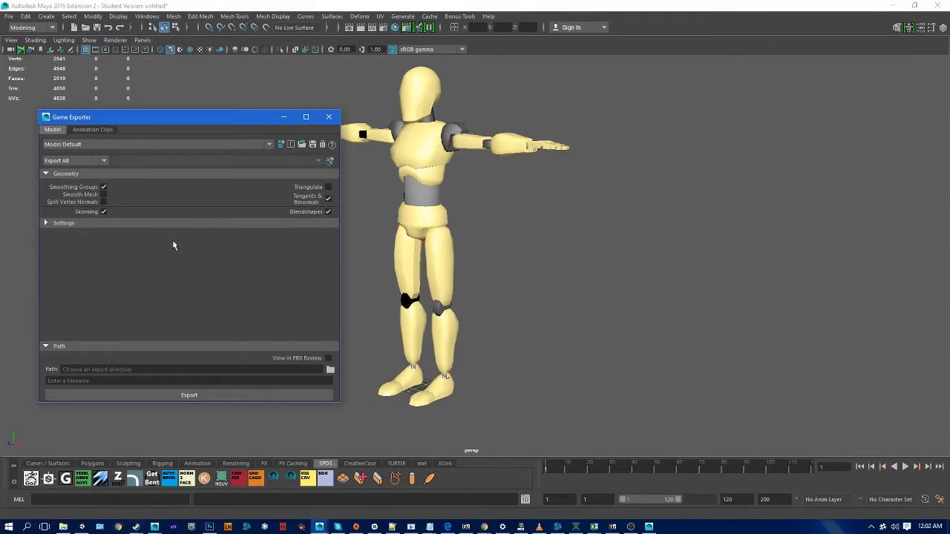
left_click(49, 226)
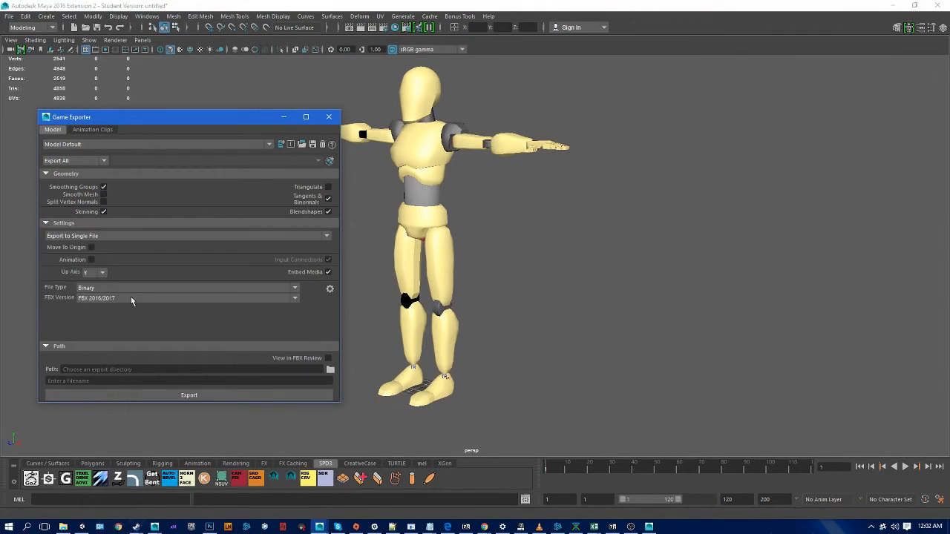
left_click(133, 299)
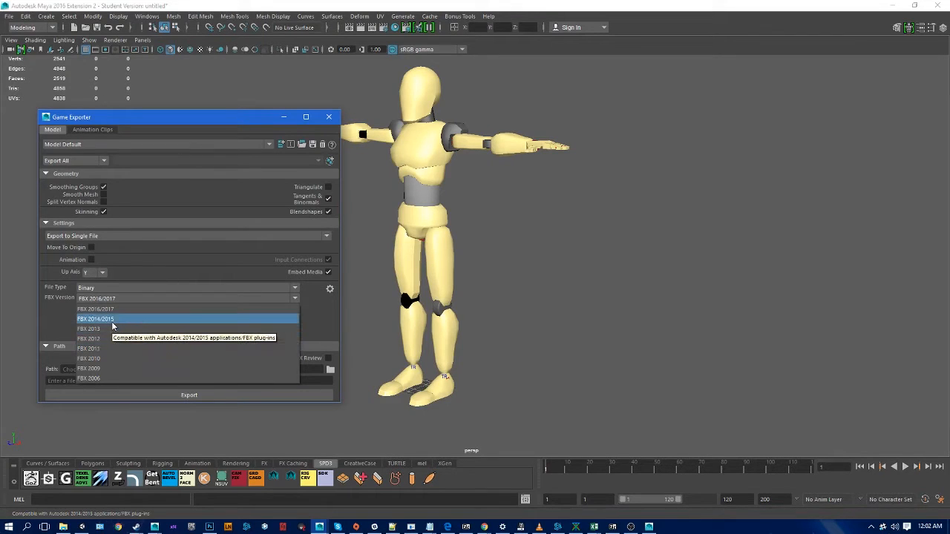
left_click(112, 327)
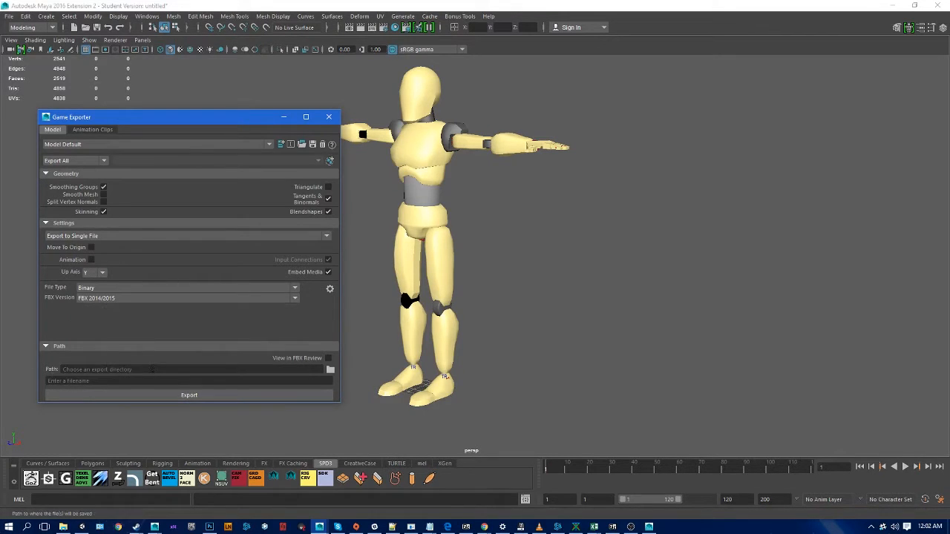
Set the export directory to the 298 folder on the Desktop.
left_click(152, 369)
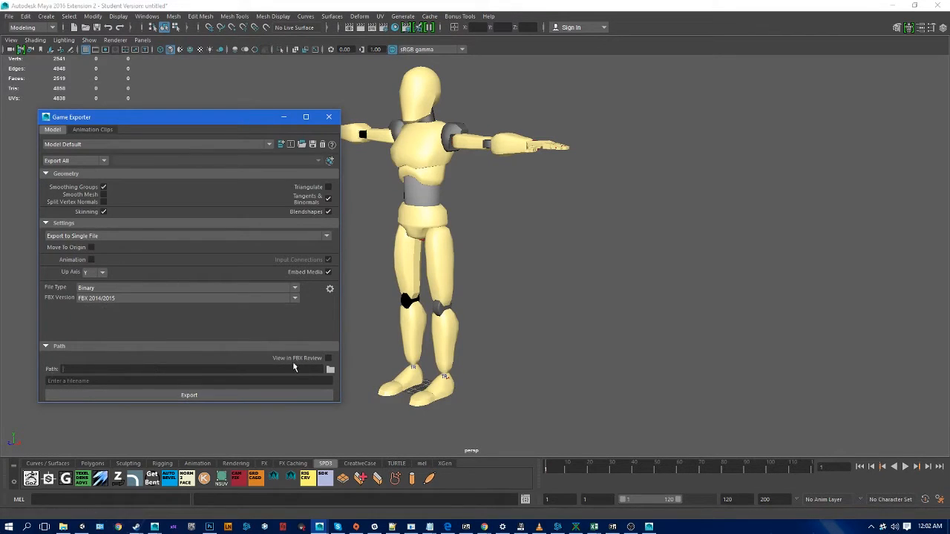
left_click(331, 370)
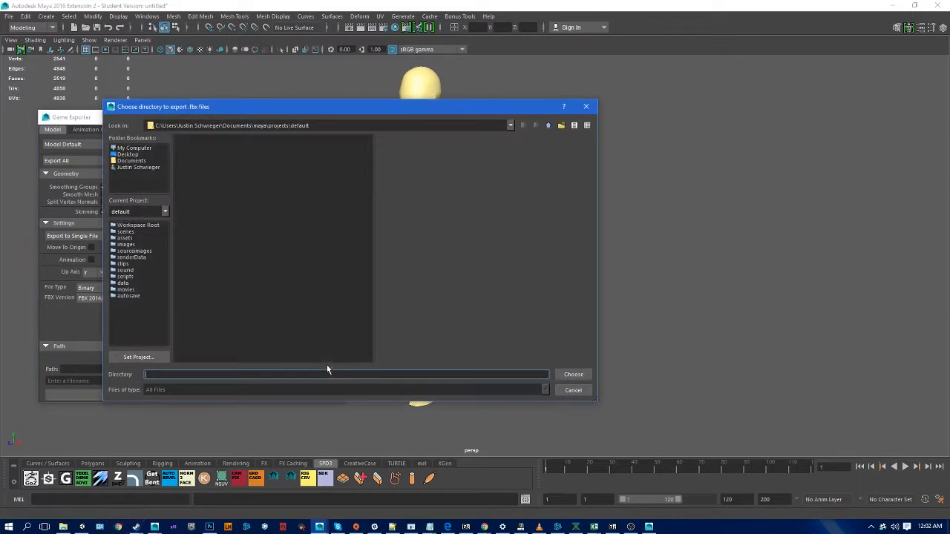
left_click(127, 155)
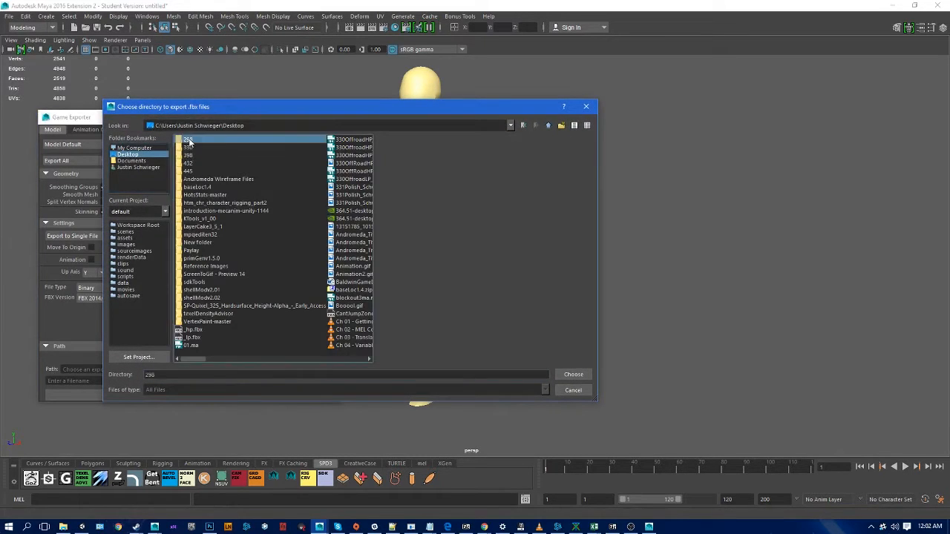
double_click(188, 141)
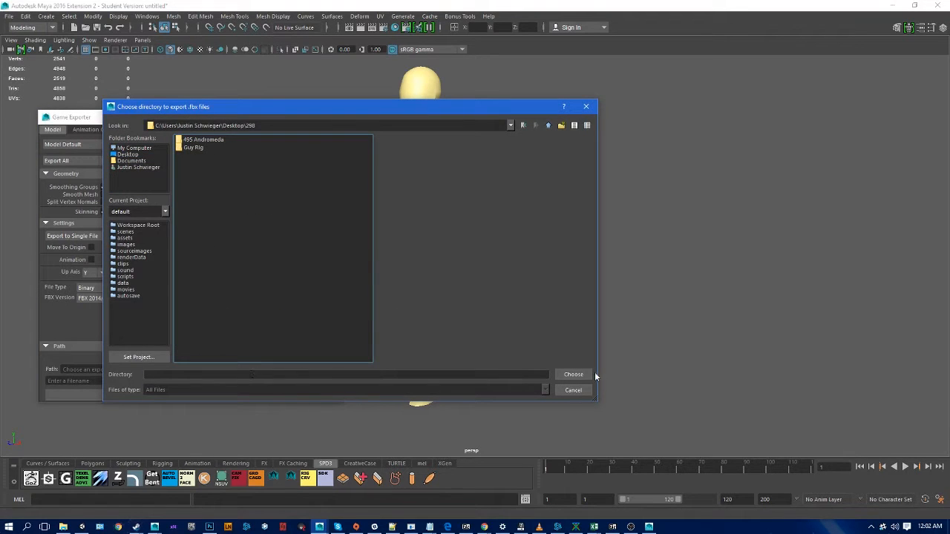
left_click(573, 375)
Name the export file Rig_TPose, export the model and close the exporter.
left_click(137, 377)
type("R")
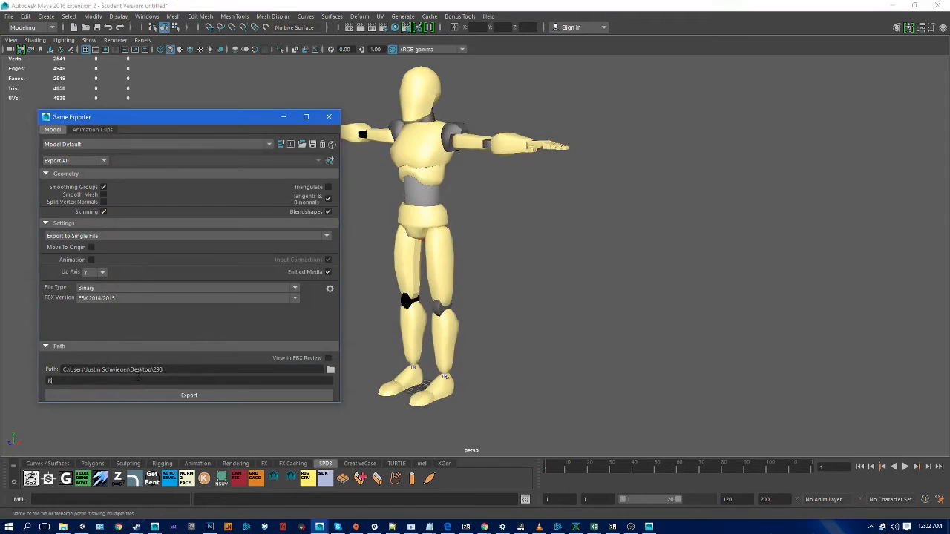
type("igh")
type("TPose")
left_click(159, 396)
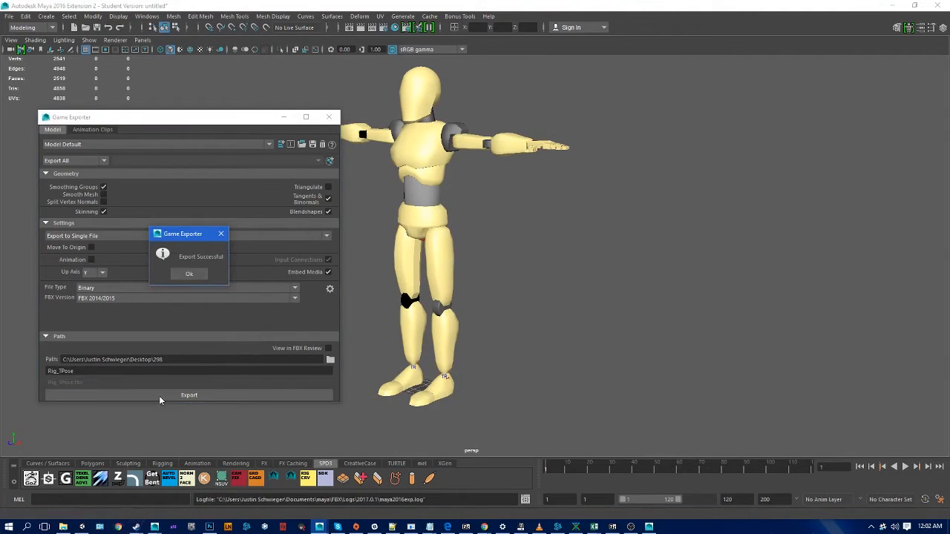
left_click(189, 274)
left_click(329, 117)
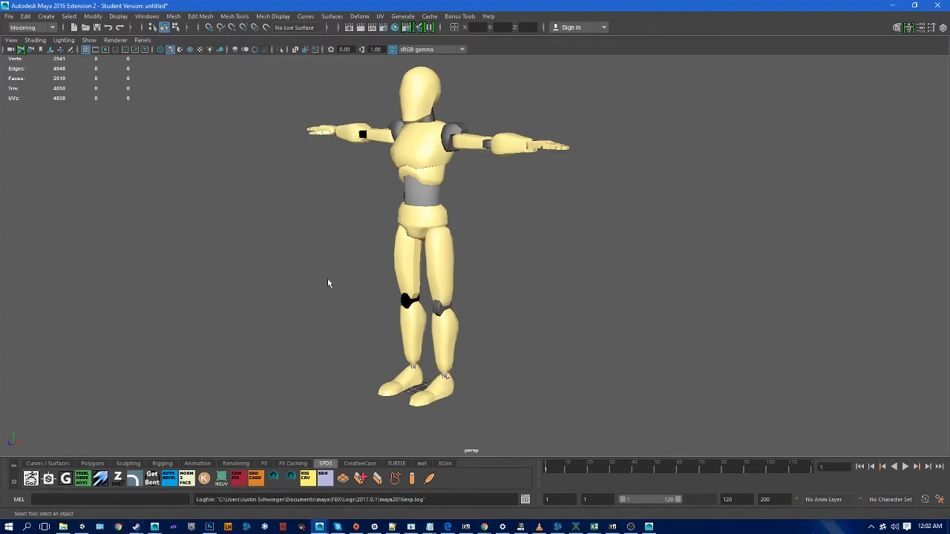
Switch to MotionBuilder and bring up the Guy Rig.fbx scene with the whole character in view.
left_click_drag(416, 211, 527, 159, "alt")
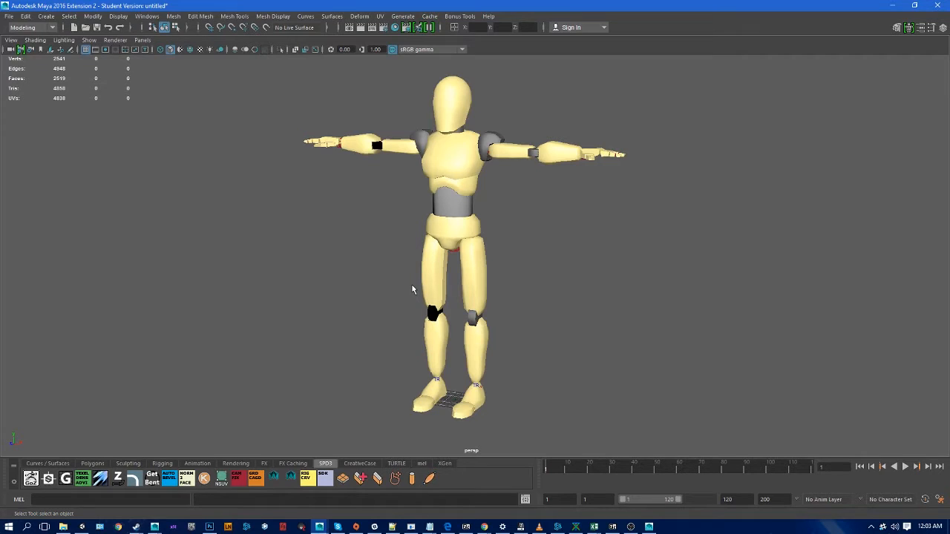
left_click(647, 527)
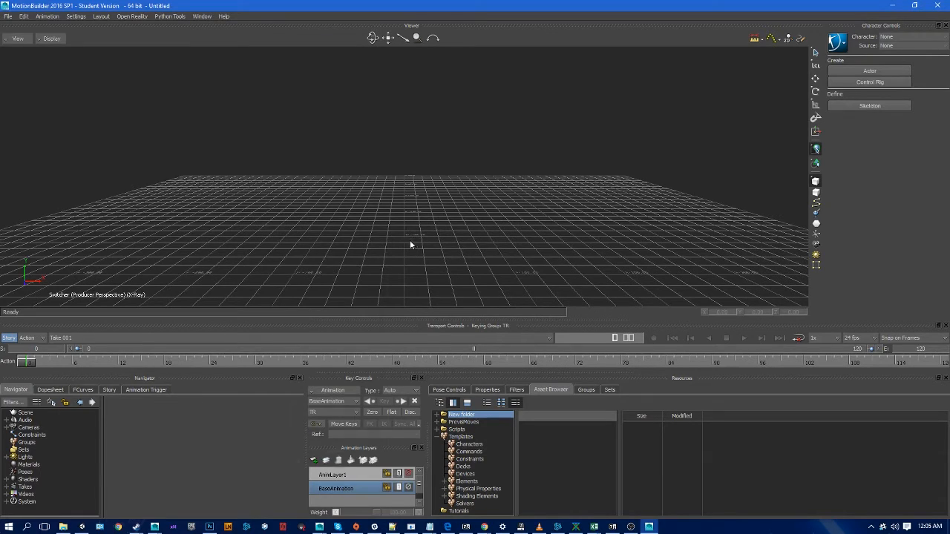
left_click(276, 492)
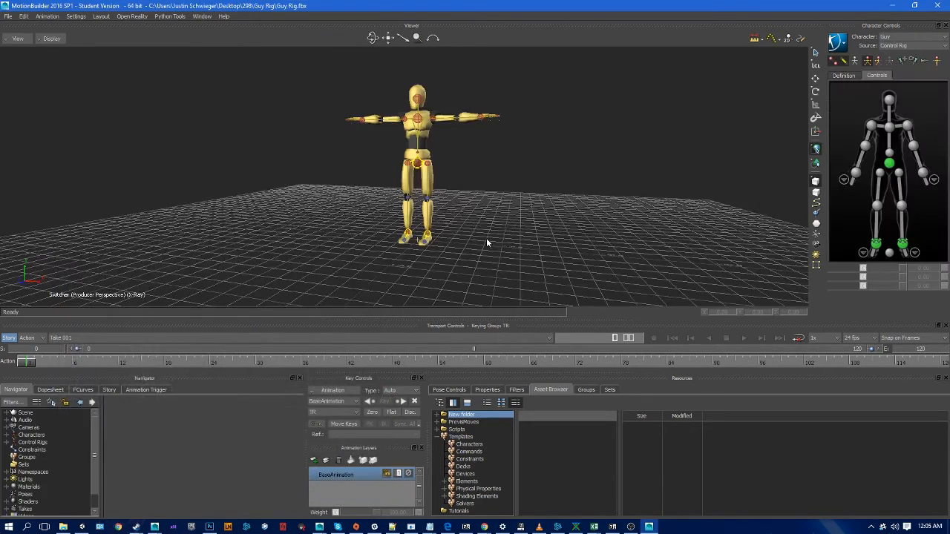
right_click_drag(539, 284, 431, 242, "alt")
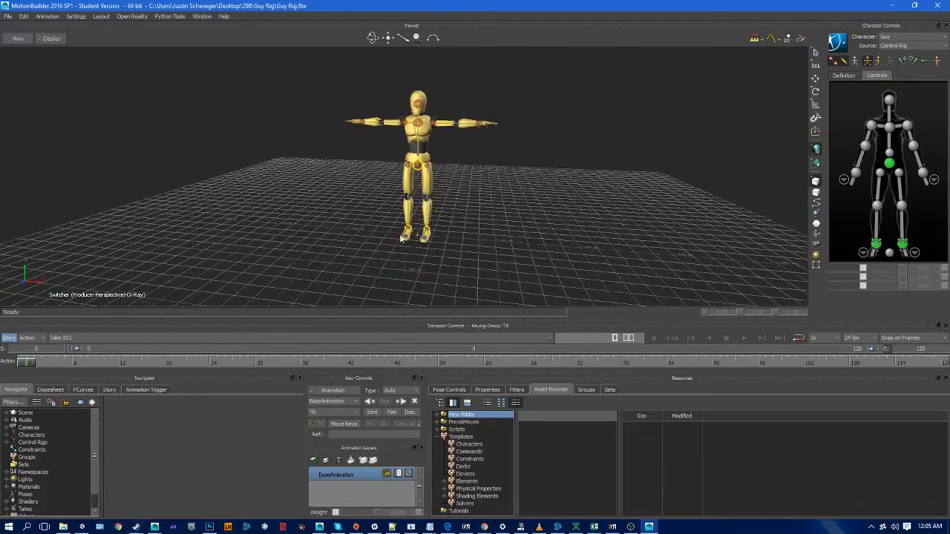
middle_click_drag(430, 242, 391, 239, "alt")
middle_click_drag(318, 156, 370, 174, "alt")
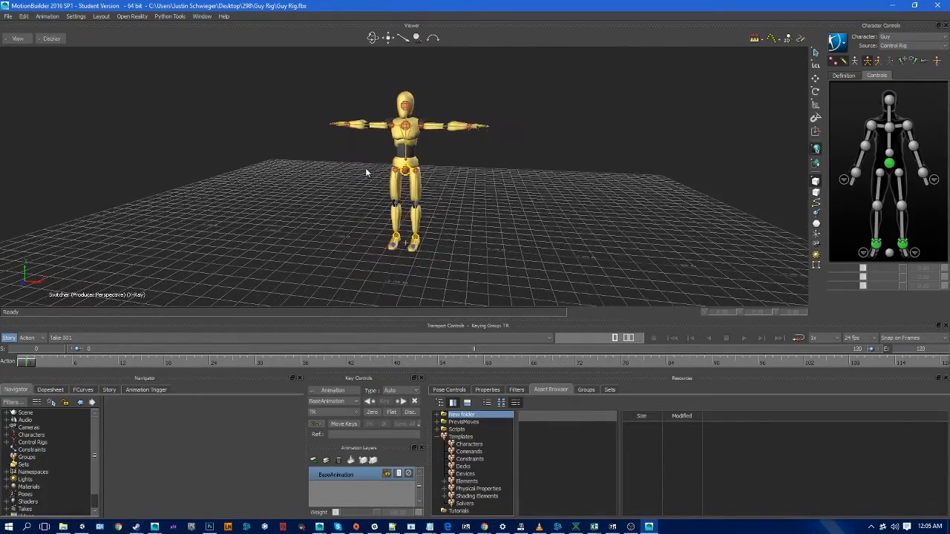
Merge the Bat_Swing clip from the PrevisMoves asset folder into the Guy Rig scene.
left_click(457, 422)
left_click_drag(447, 198, 498, 242, "alt")
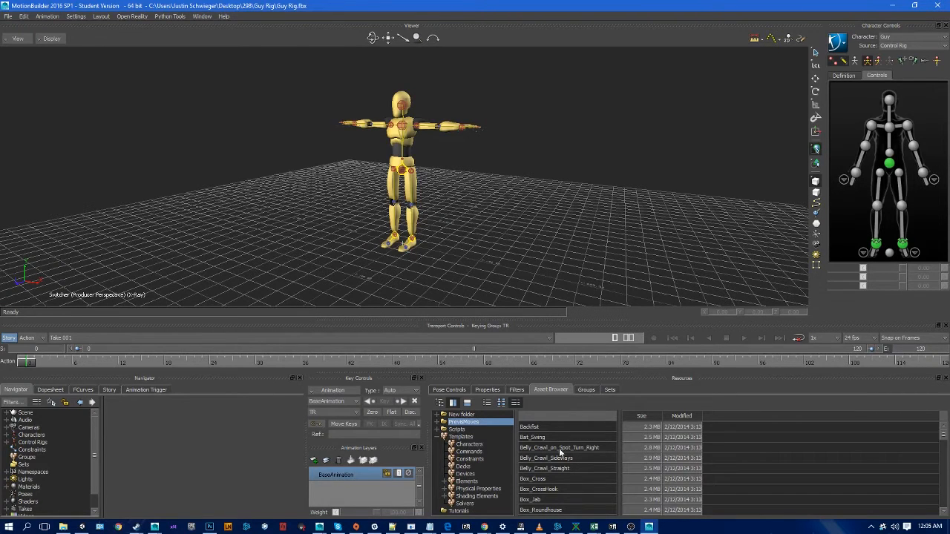
scroll(564, 493, "down", 1)
scroll(564, 493, "up", 1)
left_click_drag(553, 437, 477, 232)
mouse_move(494, 230)
left_click(546, 230)
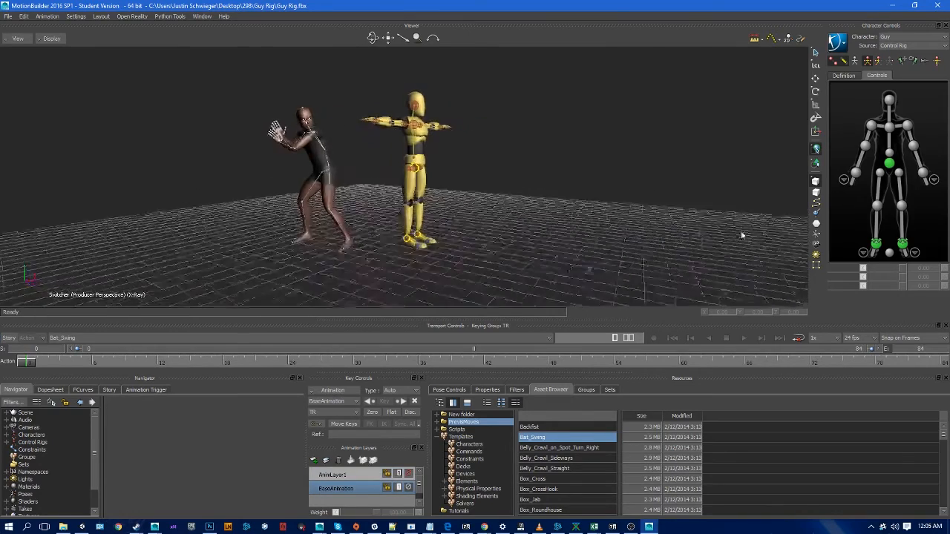
Play the Bat_Swing animation, then stop playback.
left_click(744, 339)
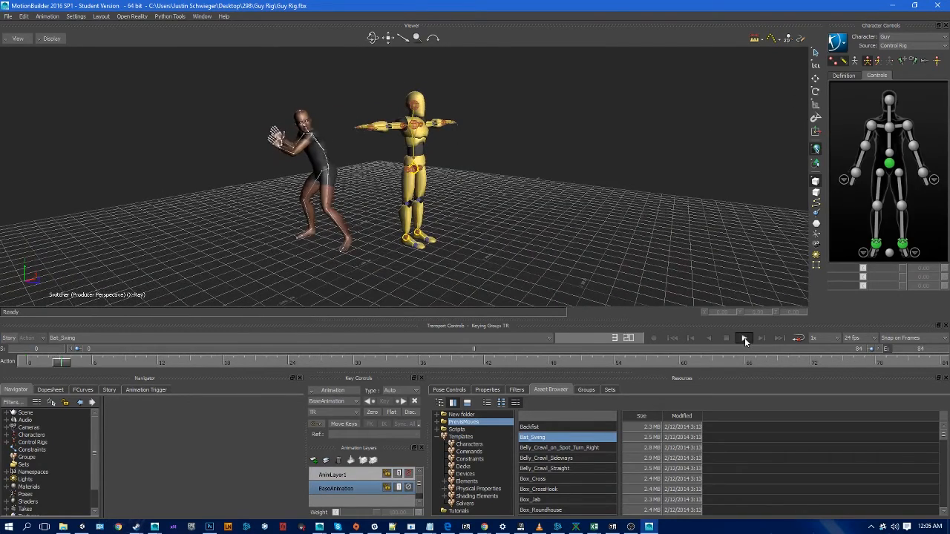
left_click(727, 338)
left_click(727, 339)
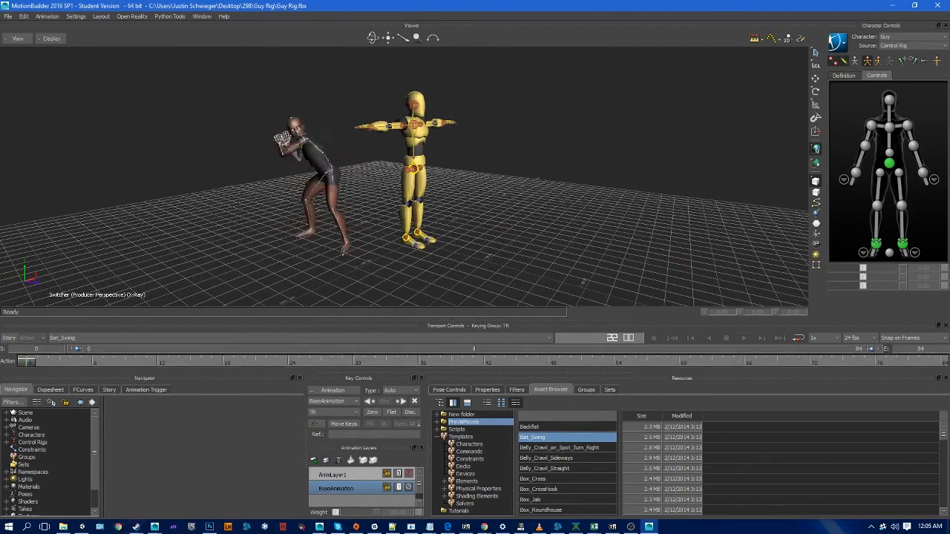
Set the Guy character's source to the imported Bat_Swing character and bake (plot) the motion to Guy's skeleton.
left_click(897, 47)
left_click(893, 77)
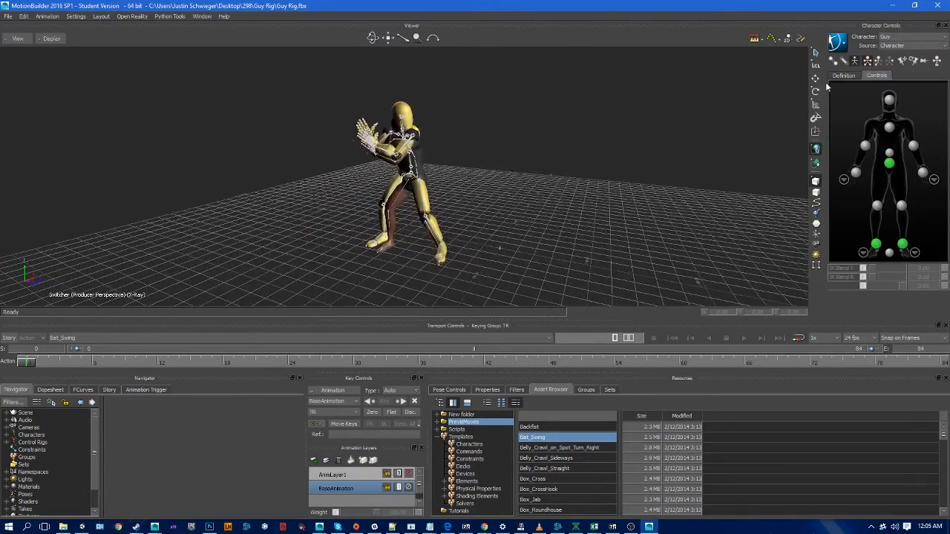
left_click(839, 46)
mouse_move(847, 95)
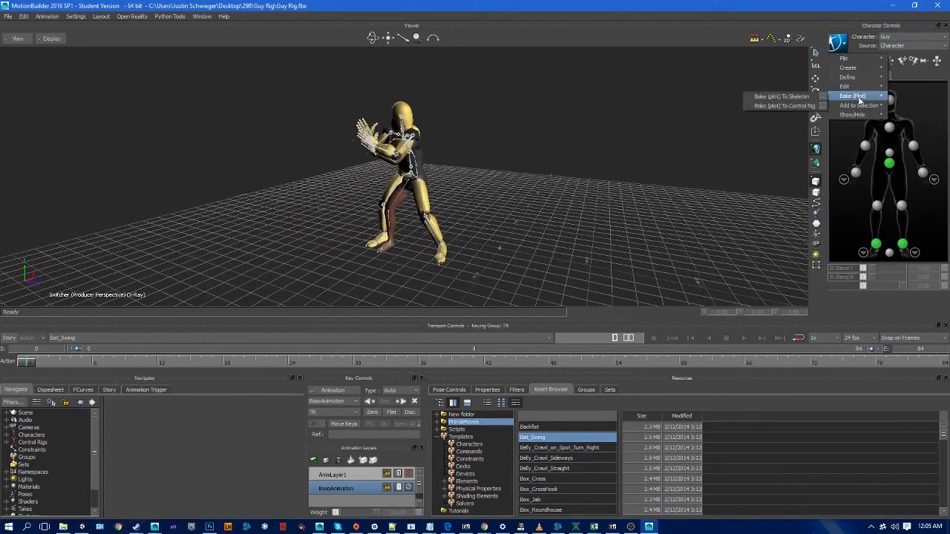
left_click(774, 95)
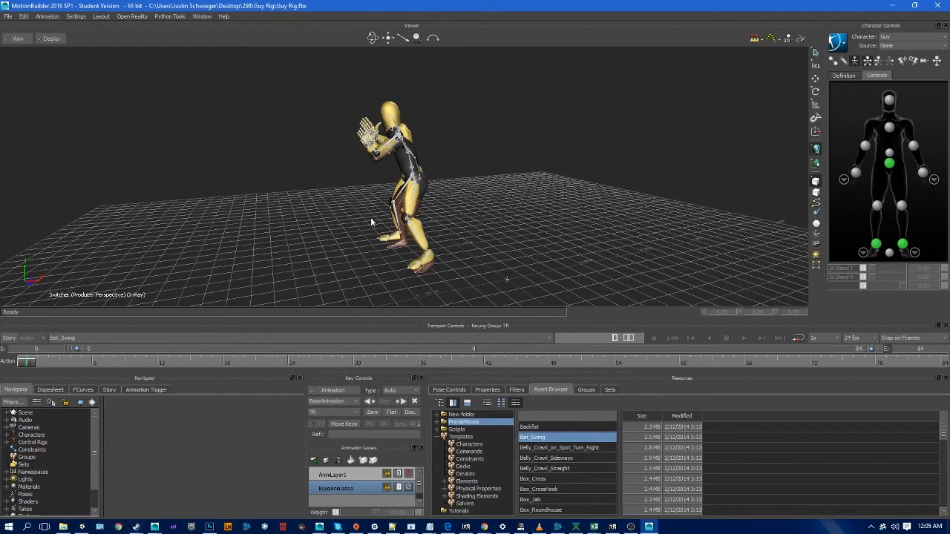
left_click_drag(371, 220, 248, 171, "alt")
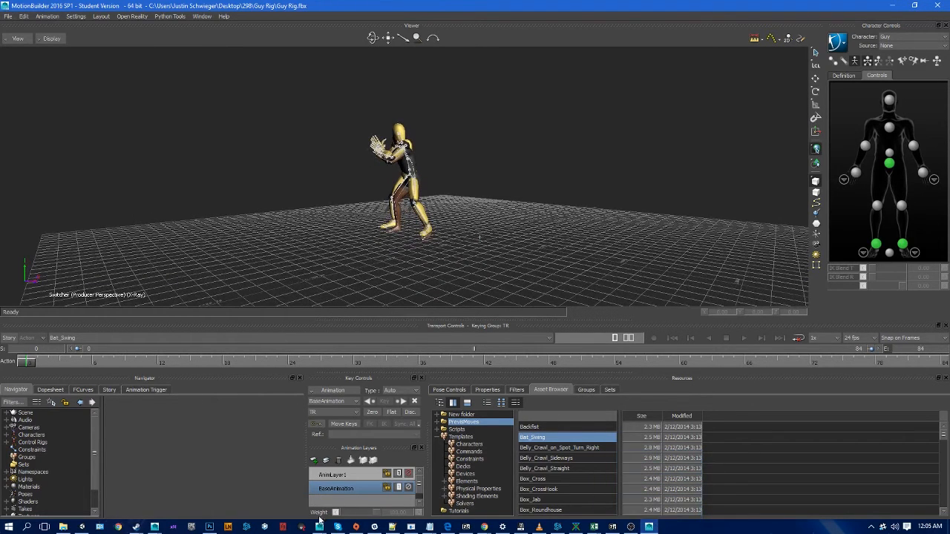
Switch to Maya and start a new empty scene without saving the current one.
mouse_move(320, 527)
left_click(389, 492)
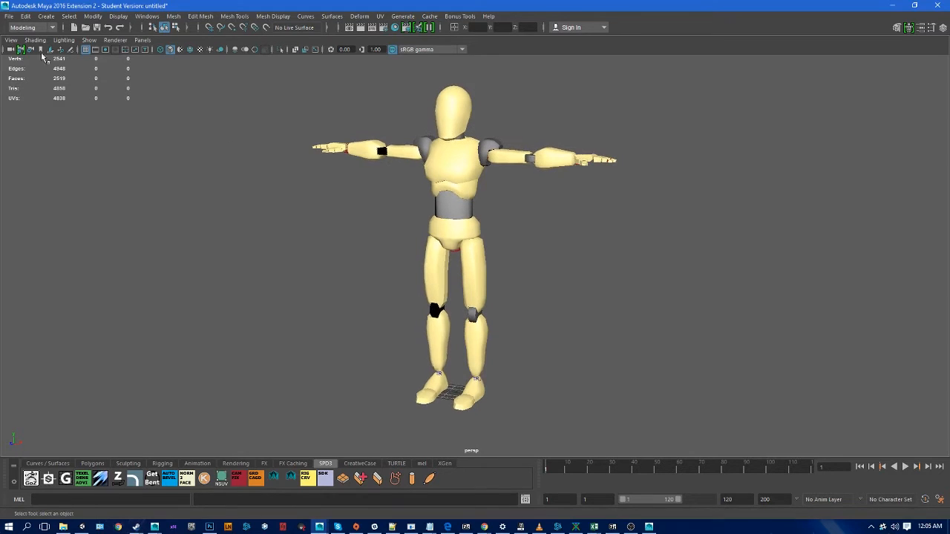
key("ctrl+n")
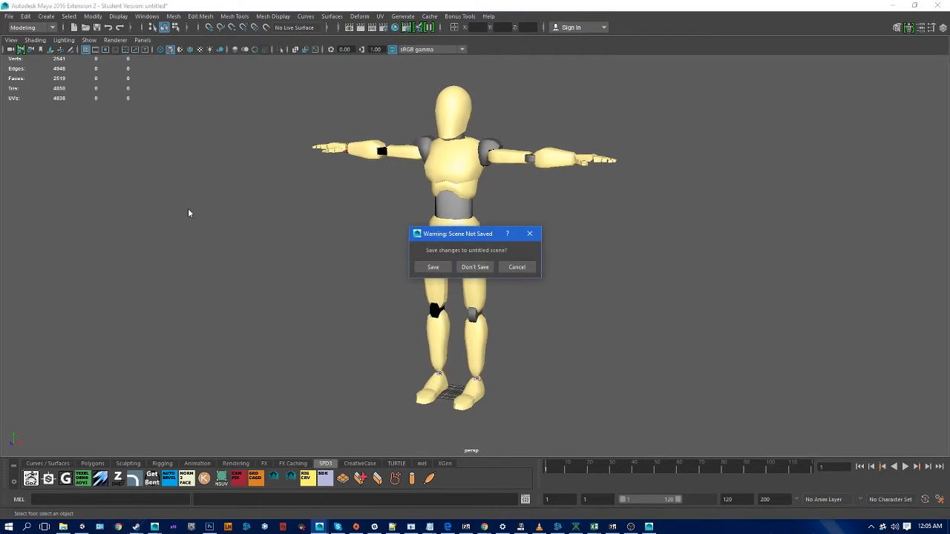
left_click(475, 267)
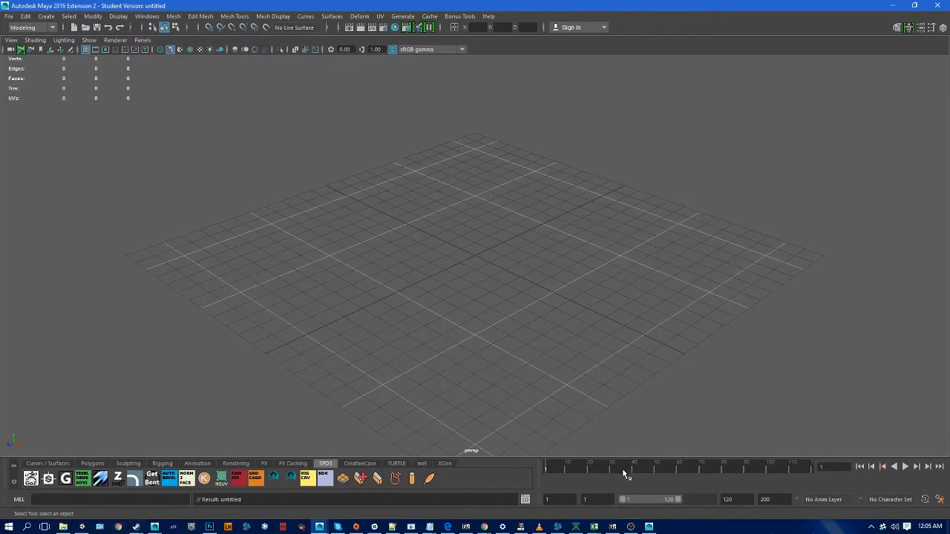
Switch to MotionBuilder and send the whole scene to Maya, adding it to the current scene.
left_click(648, 527)
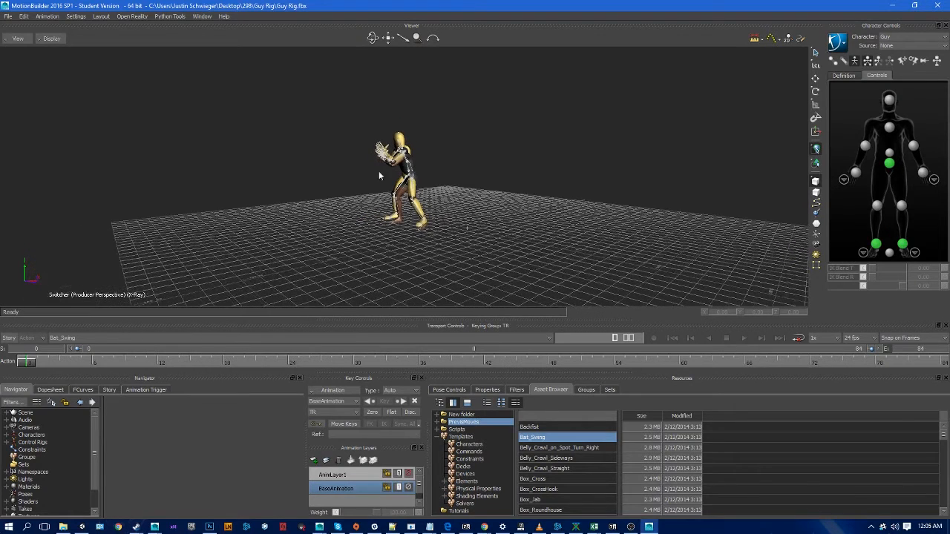
left_click(8, 17)
mouse_move(41, 84)
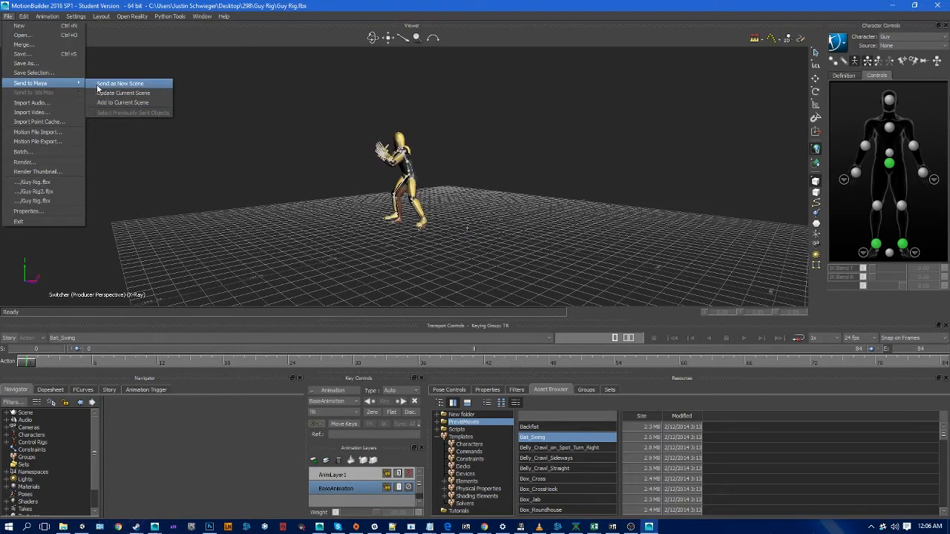
left_click(155, 104)
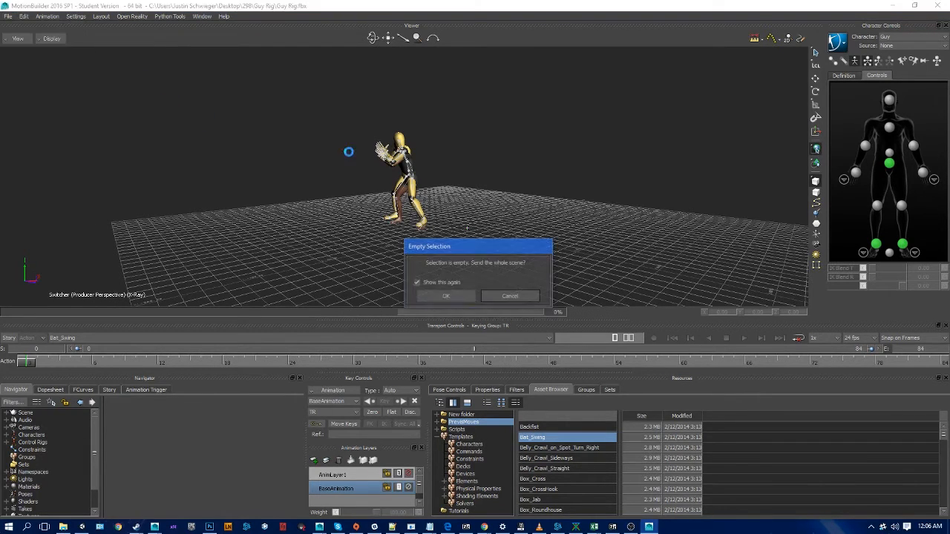
left_click(446, 297)
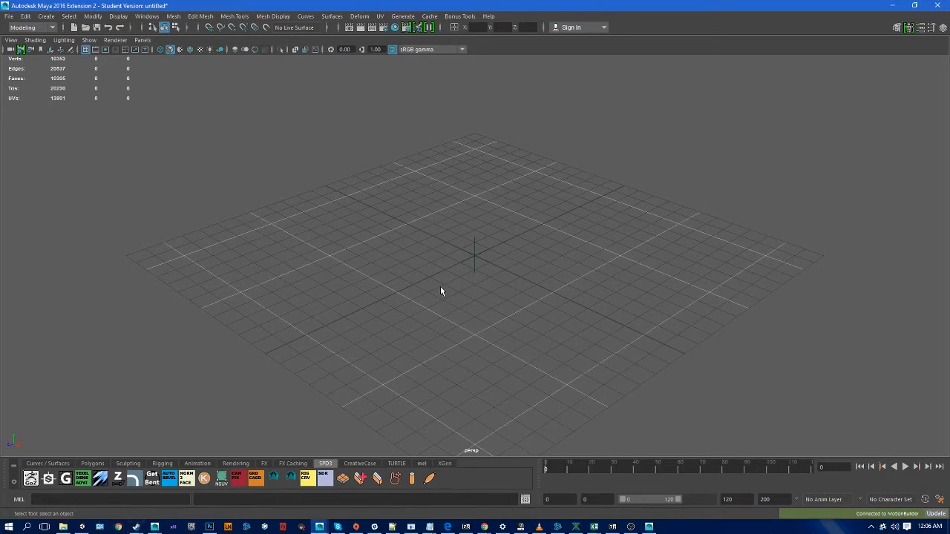
Frame the received character in the Maya viewport and examine it from several angles.
key("a")
left_click_drag(441, 290, 577, 235, "alt")
middle_click_drag(577, 234, 577, 231, "alt")
right_click_drag(577, 230, 630, 255, "alt")
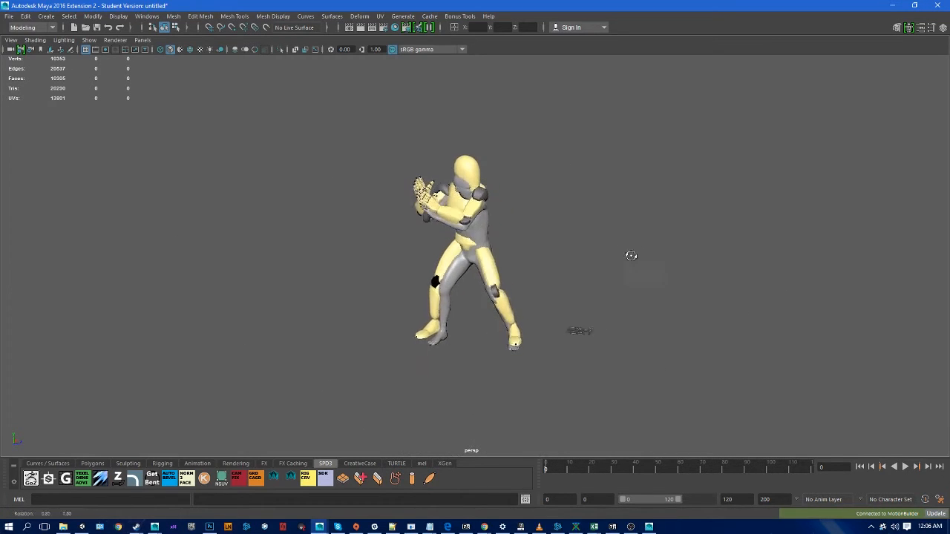
left_click_drag(630, 255, 651, 272, "alt")
right_click_drag(651, 271, 675, 290, "alt")
left_click_drag(675, 290, 678, 299, "alt")
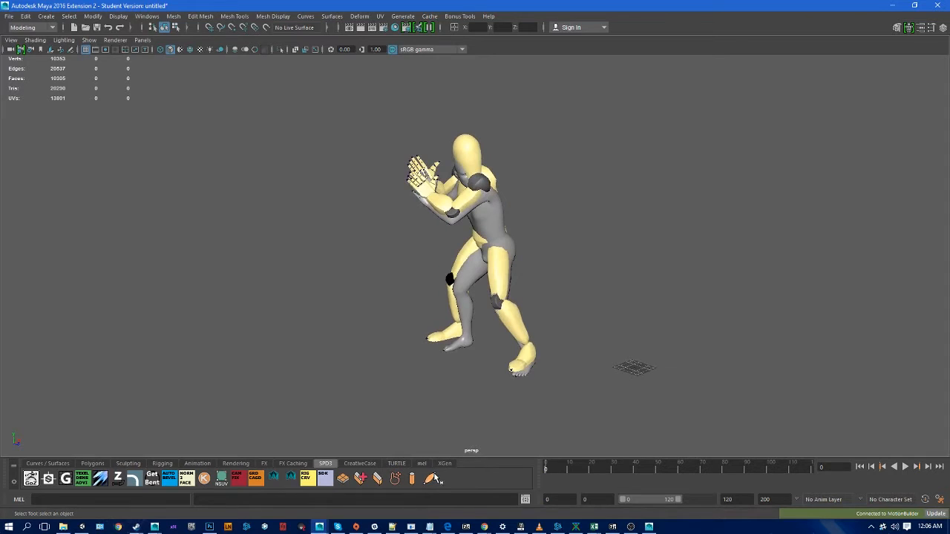
Delete the outliner nodes from Character_Ctrl:Reference through master, keeping only Guy_Mesh and GuySkel_Reference.
left_click(291, 477)
left_click_drag(709, 180, 623, 139)
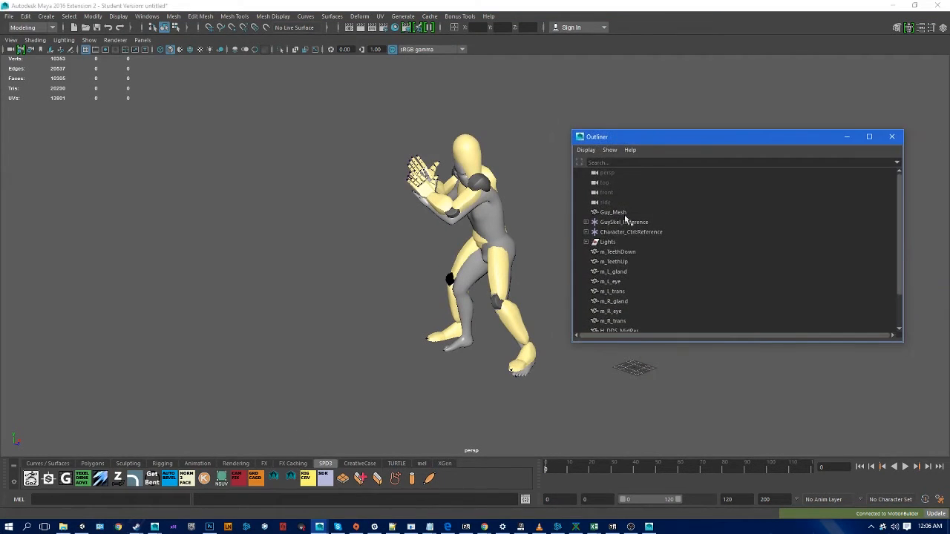
left_click(623, 243)
left_click(628, 233)
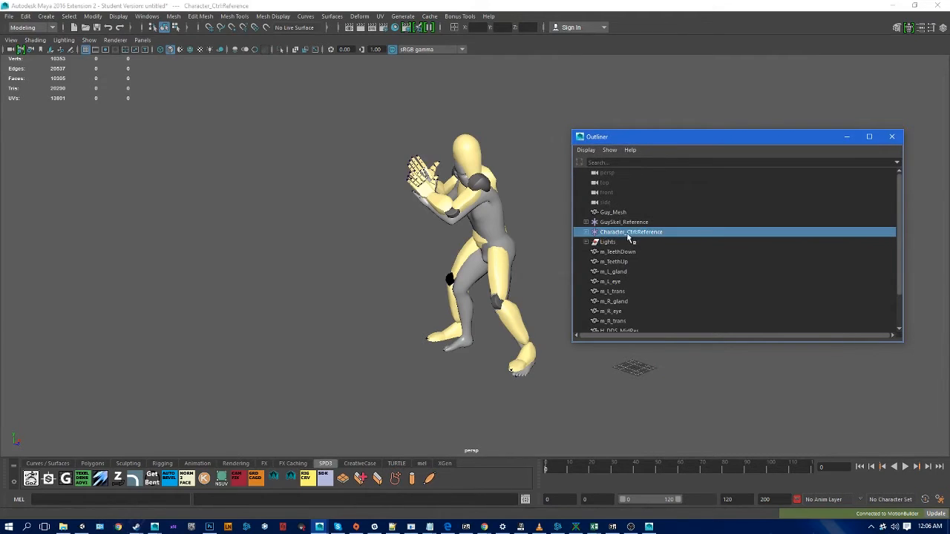
scroll(629, 238, "down", 2)
left_click(628, 293, "shift")
left_click(629, 301, "shift")
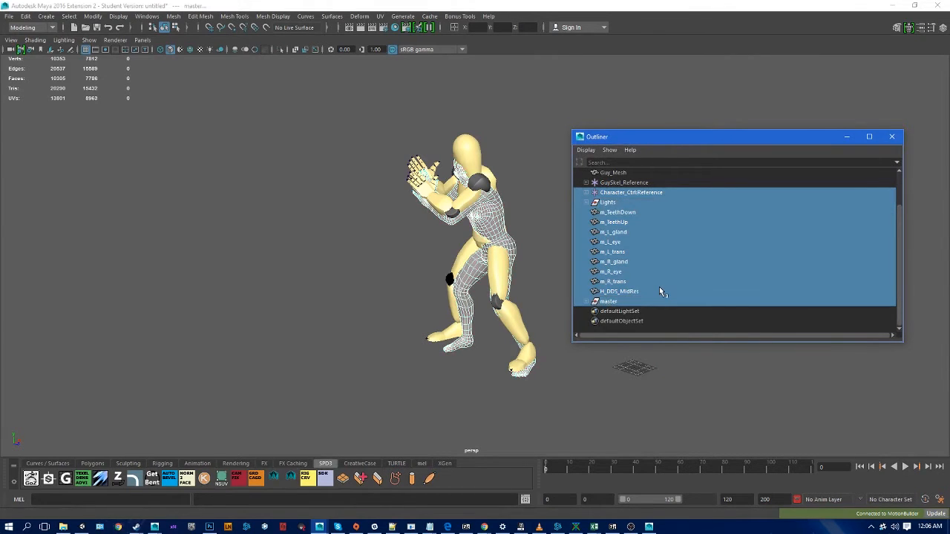
key("Delete")
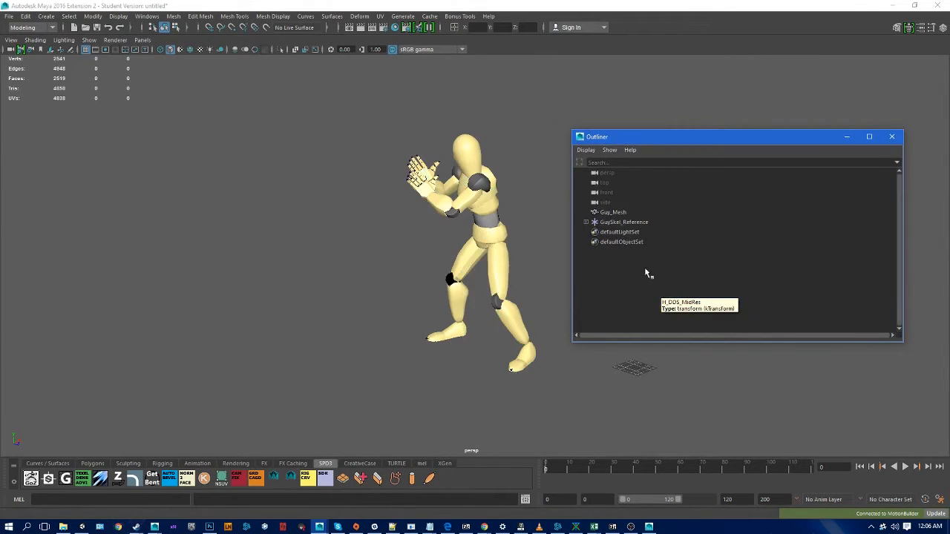
Play back the swing animation, close the Outliner and scrub to frame 82 to check where the motion ends.
left_click(905, 467)
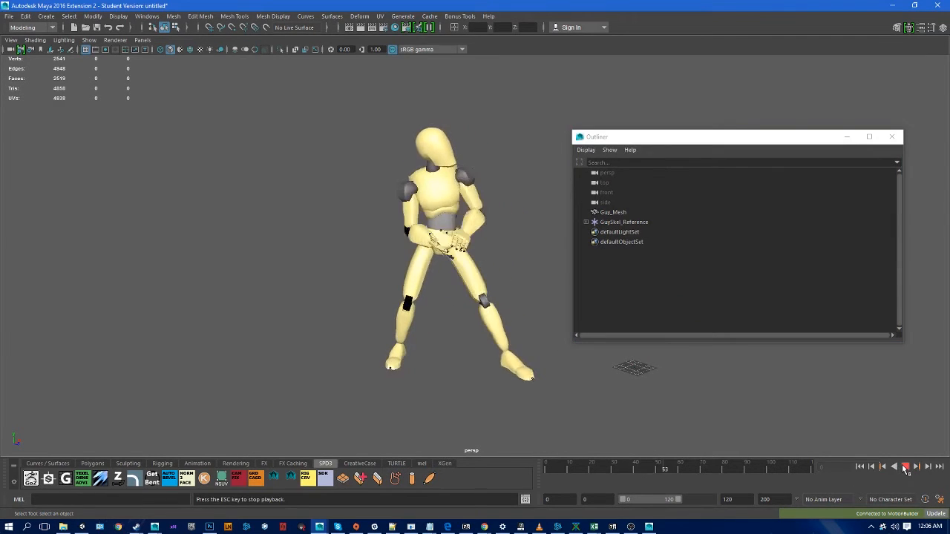
left_click(906, 467)
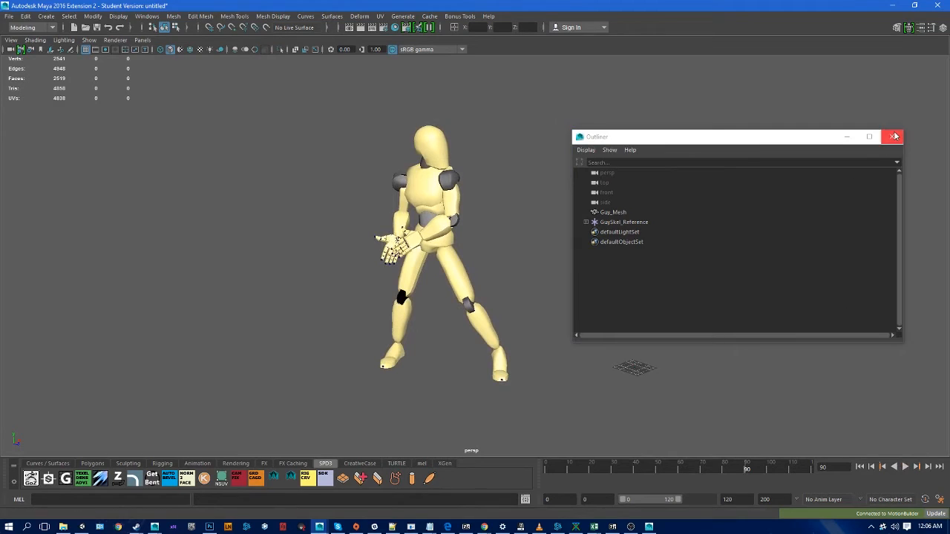
left_click(895, 138)
left_click_drag(780, 194, 656, 216, "alt")
left_click_drag(587, 297, 497, 357, "alt")
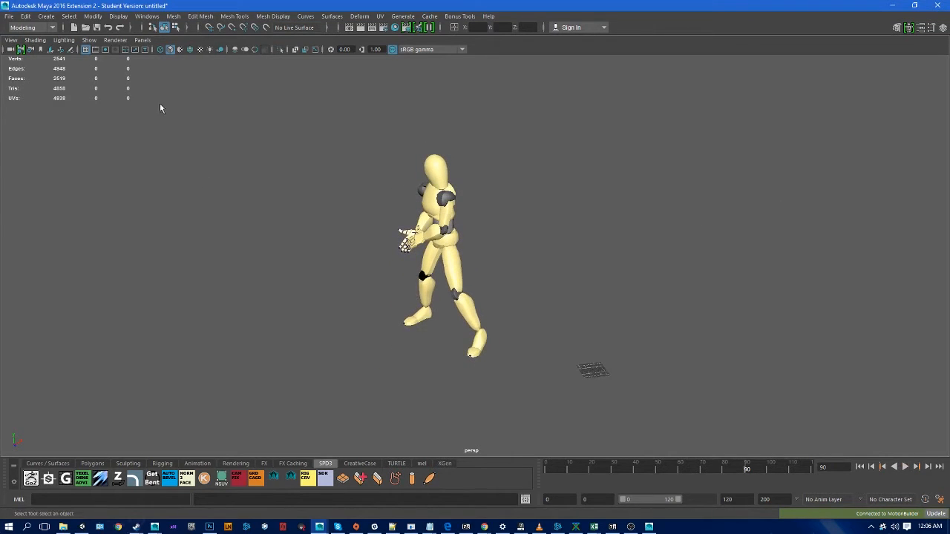
mouse_move(745, 468)
left_mouse_down()
mouse_move(628, 467)
mouse_move(758, 485)
mouse_move(730, 487)
left_mouse_up()
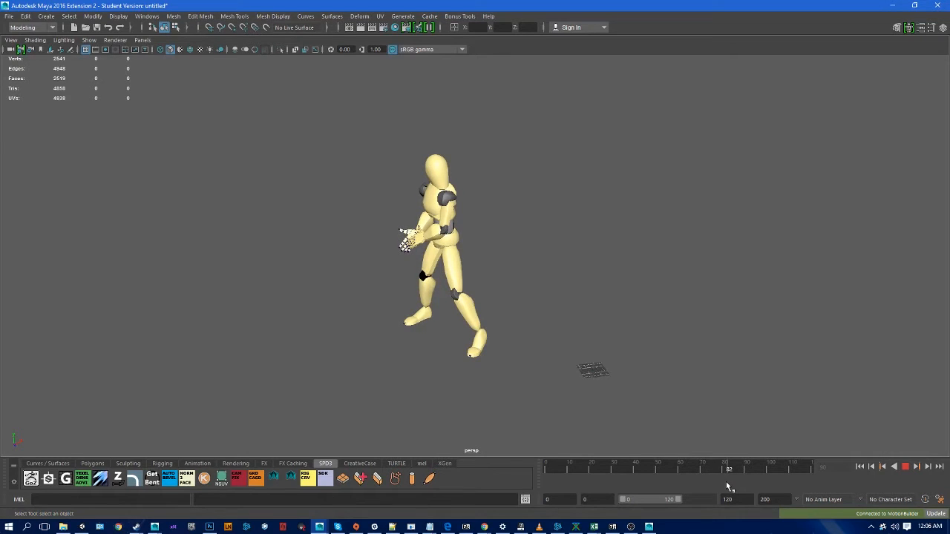
left_click_drag(726, 483, 728, 482)
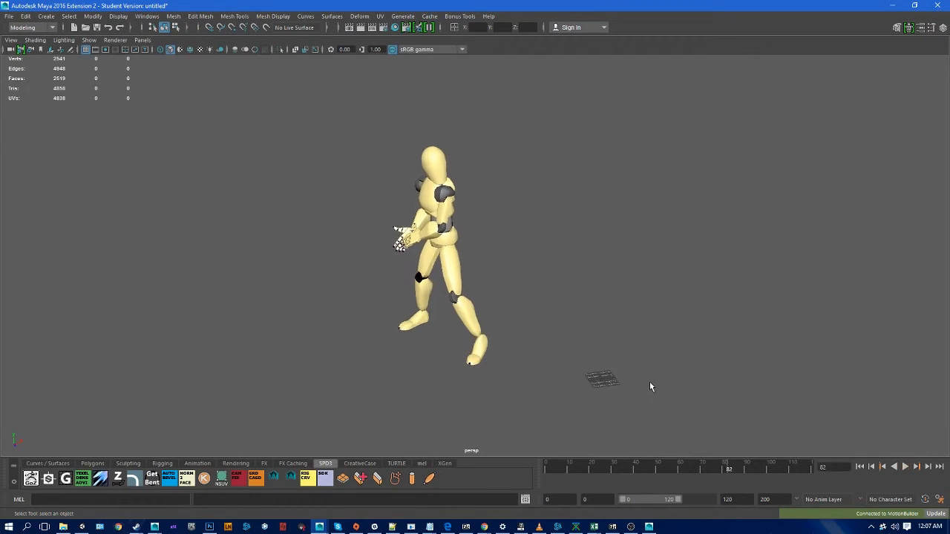
Open the Game Exporter and show its animation clip export settings.
left_click(11, 16)
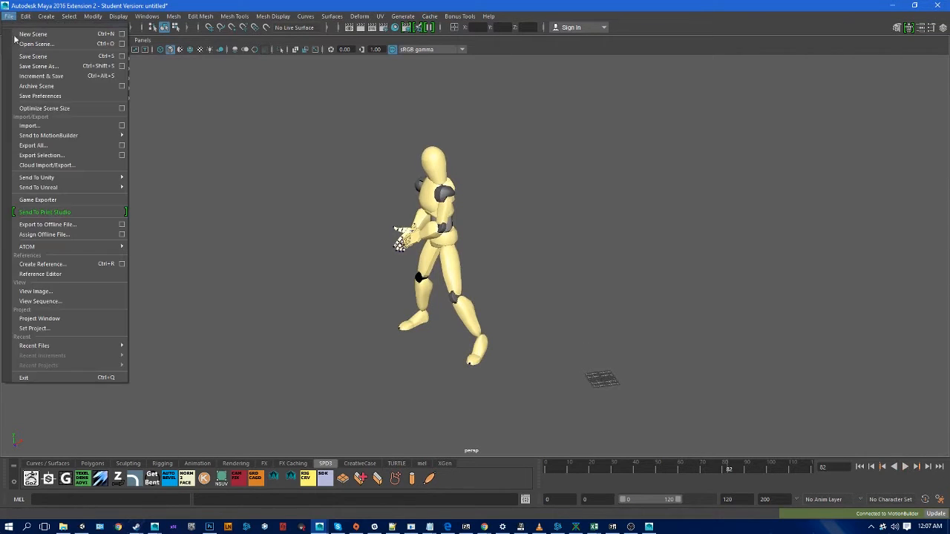
left_click(59, 200)
left_click_drag(383, 257, 418, 258, "alt")
middle_click_drag(417, 259, 473, 247, "alt")
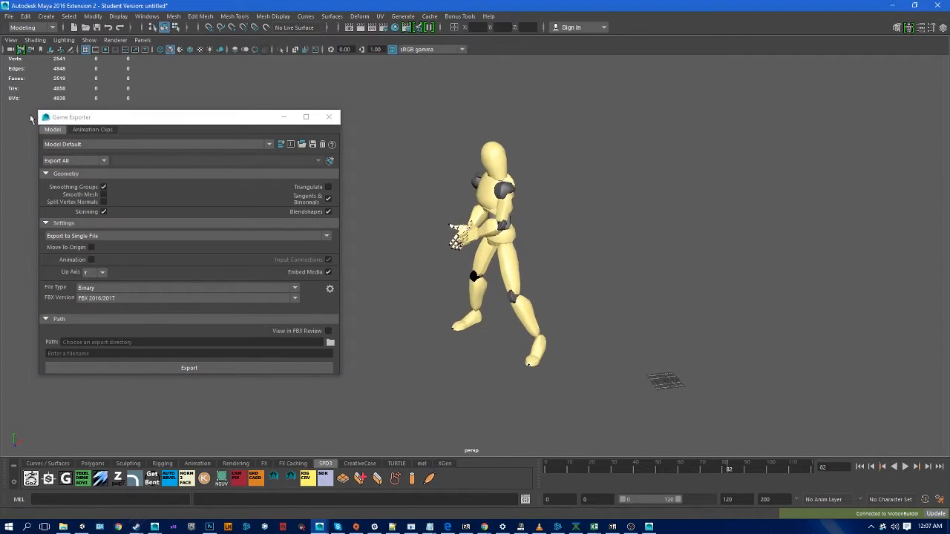
left_click(58, 133)
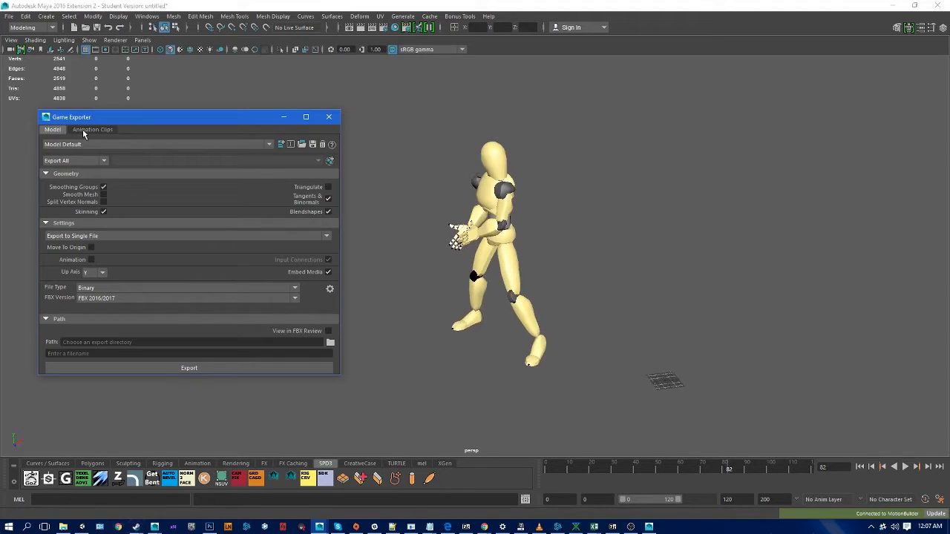
left_click(83, 130)
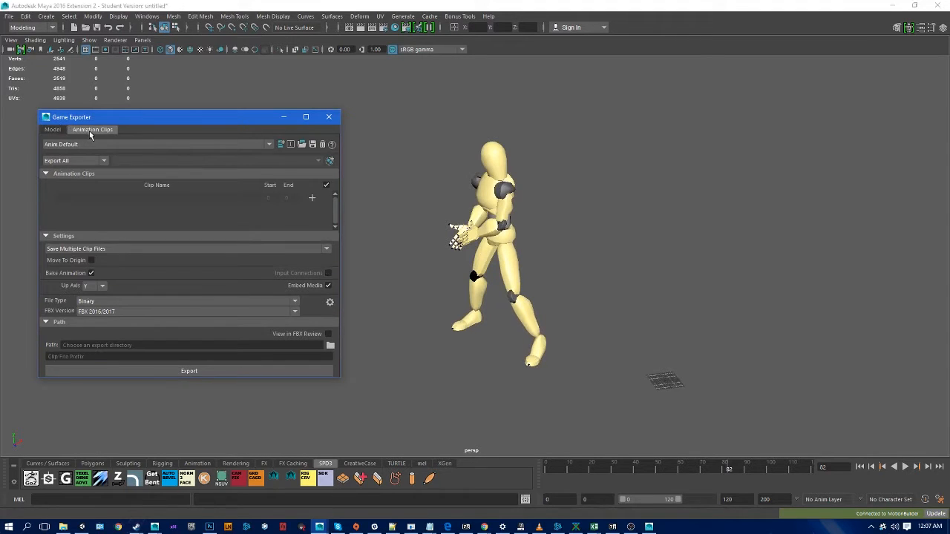
Add an animation clip named BatSwing and set its end frame to 82.
left_click(312, 199)
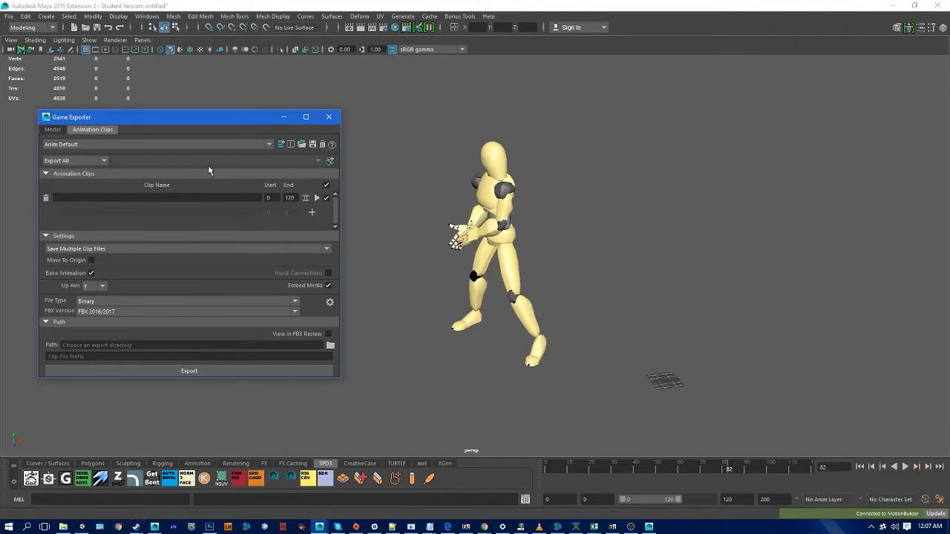
type("BatSwing")
double_click(292, 200)
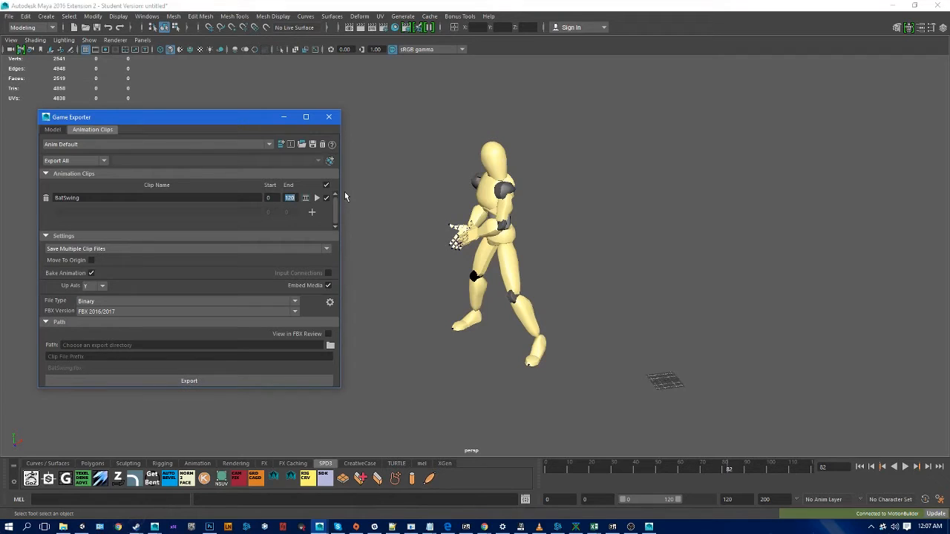
type("82")
Preview the BatSwing clip and set the playback range to match it.
left_click(317, 199)
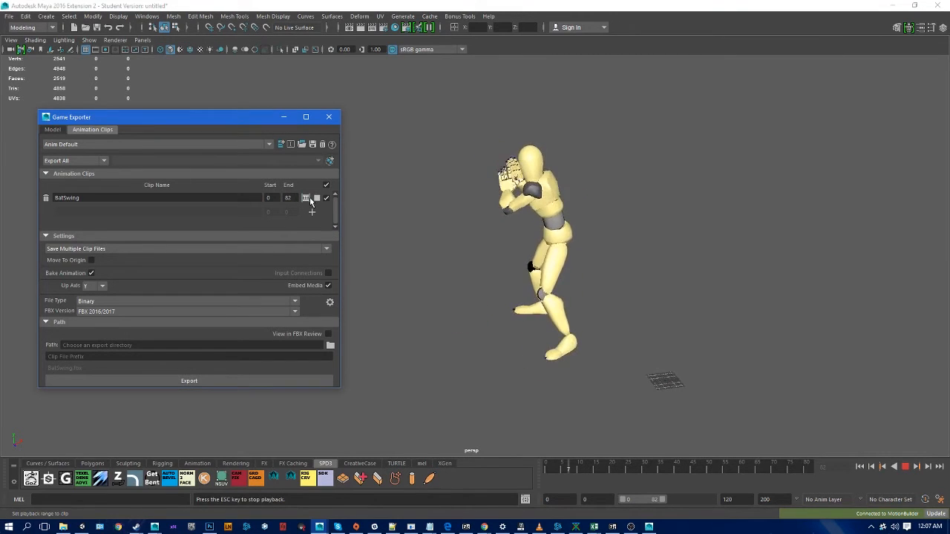
left_click(306, 199)
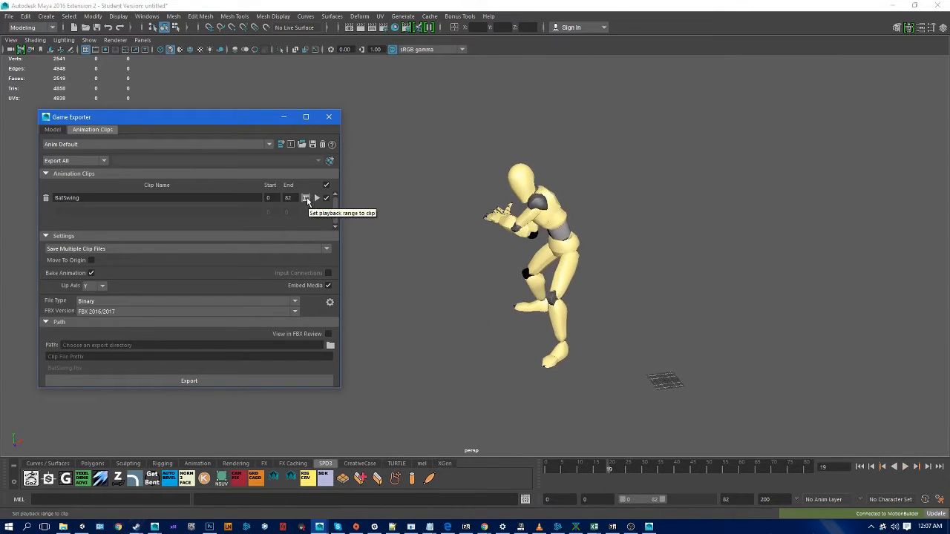
mouse_move(461, 211)
left_mouse_down("alt")
mouse_move(491, 203)
mouse_move(457, 196)
left_mouse_up("alt")
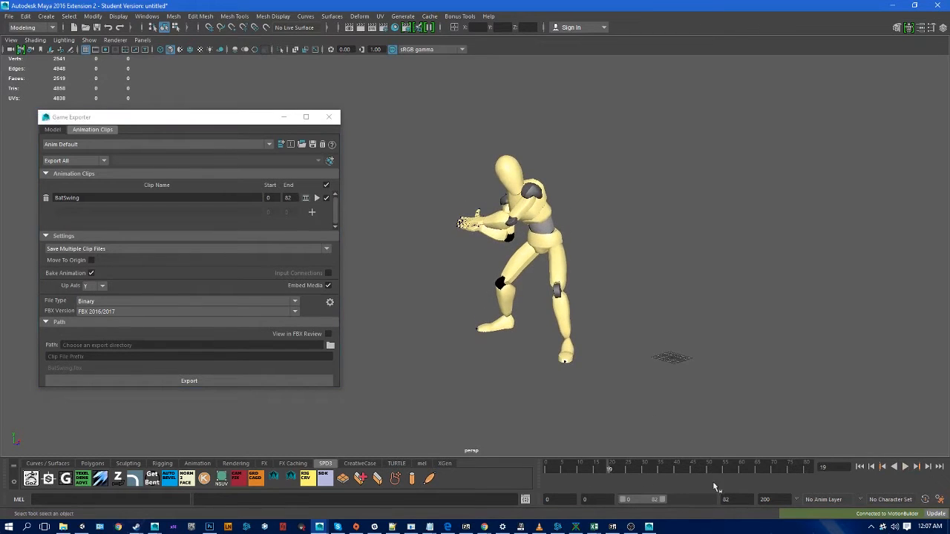
scroll(449, 237, "up", 1)
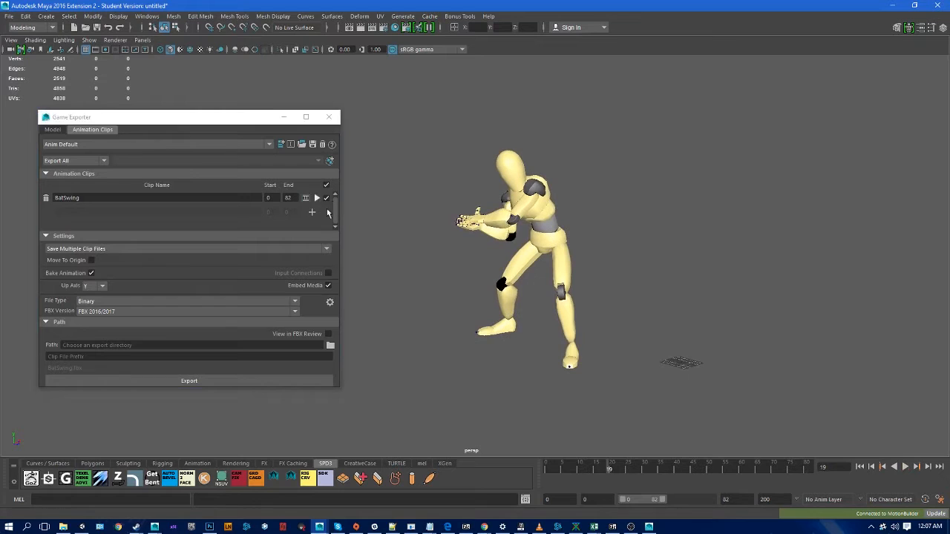
left_click_drag(440, 250, 454, 251, "alt")
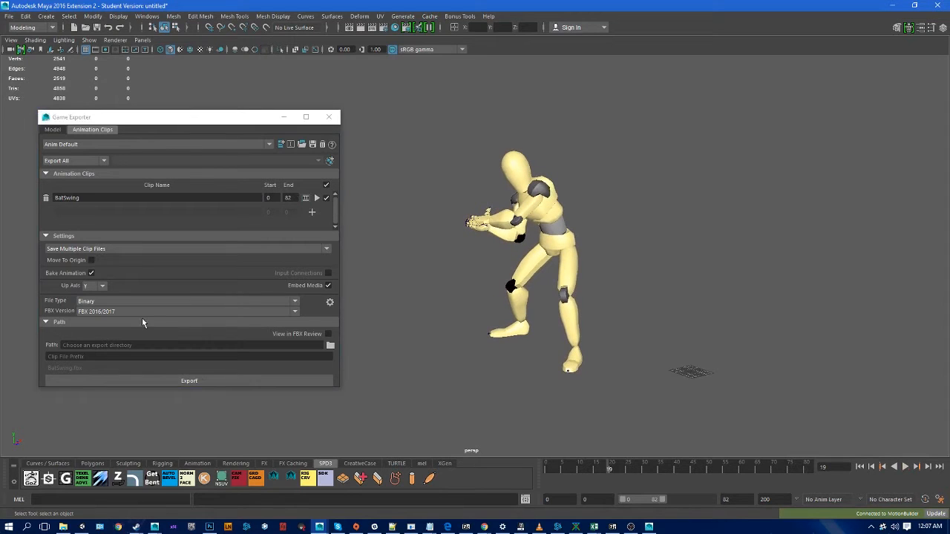
Set the export's FBX version to FBX 2014/2015 and collapse the settings section.
left_click(94, 312)
left_click(109, 337)
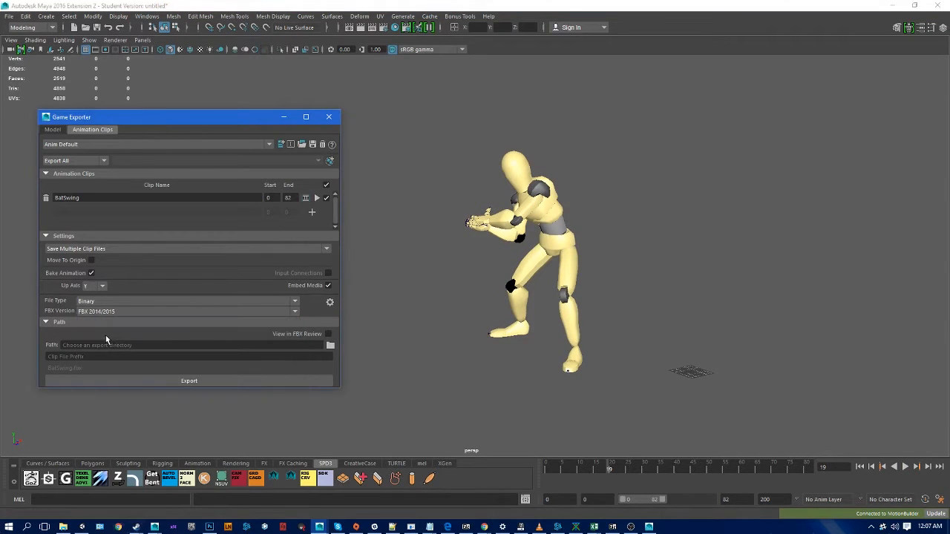
left_click(61, 238)
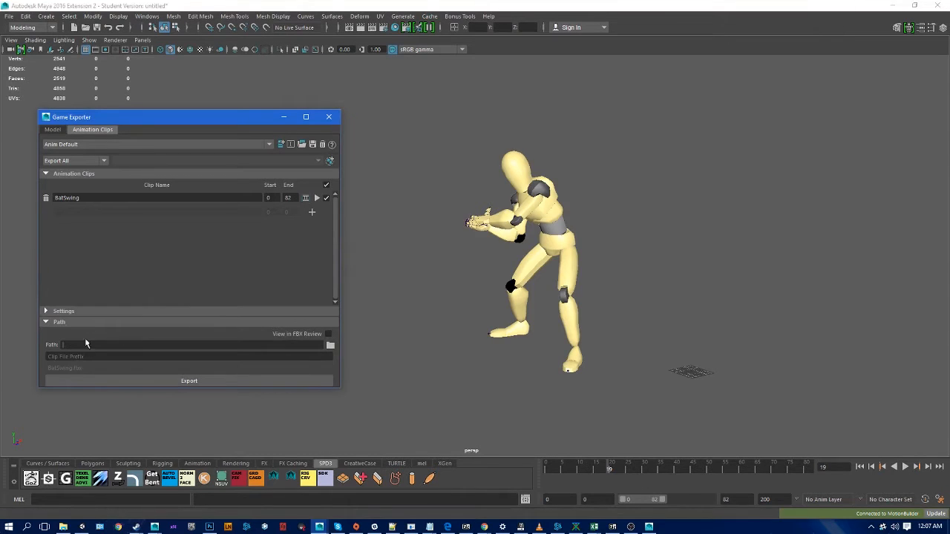
left_click(70, 236)
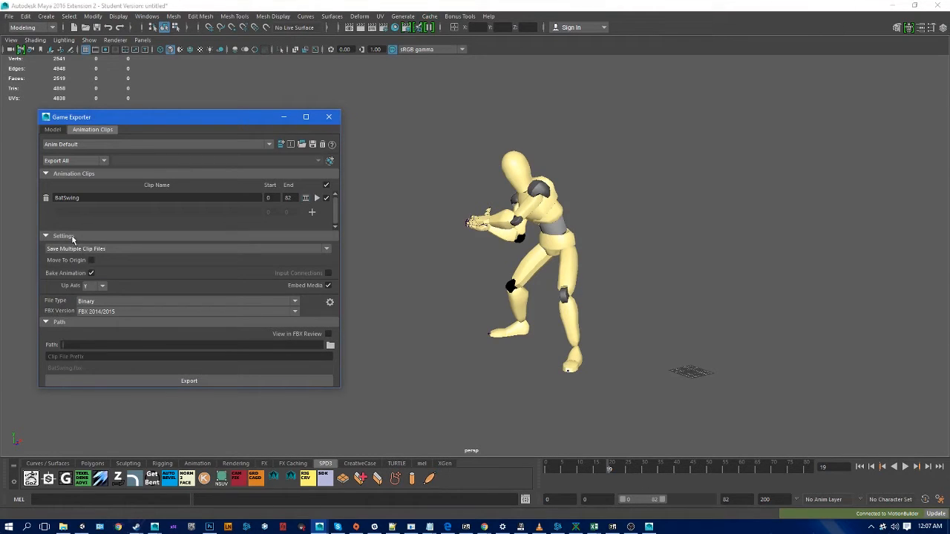
left_click(70, 237)
Set the export directory to the 298 folder on the Desktop and the clip file prefix to Rig_.
left_click(330, 345)
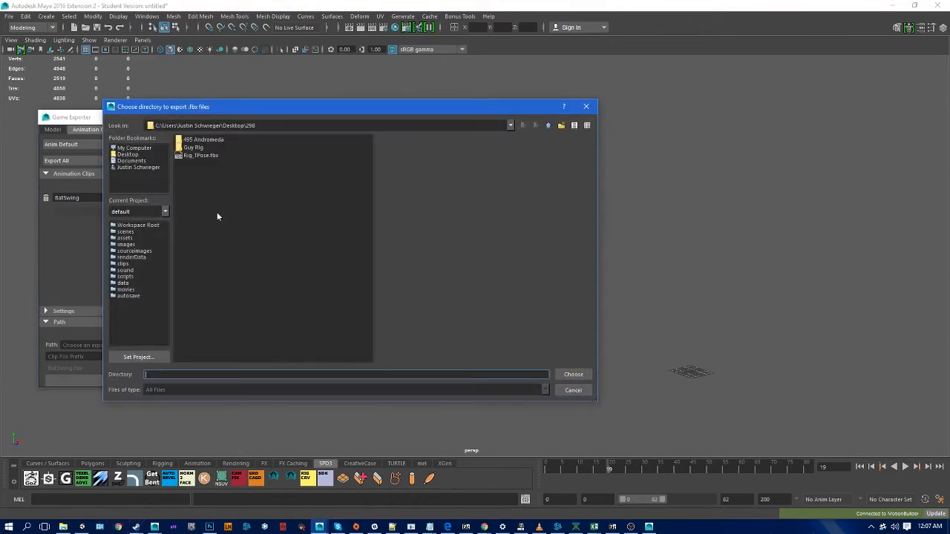
left_click(568, 374)
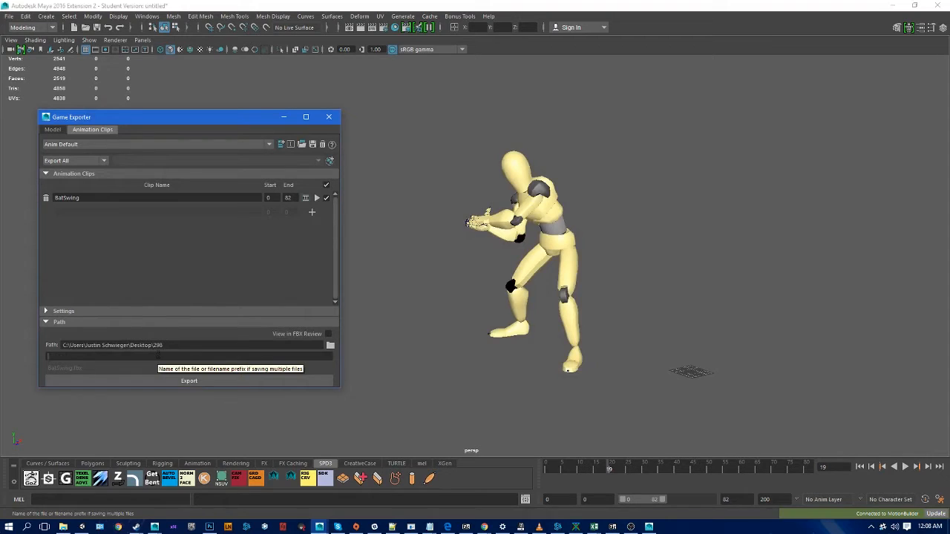
left_click(63, 527)
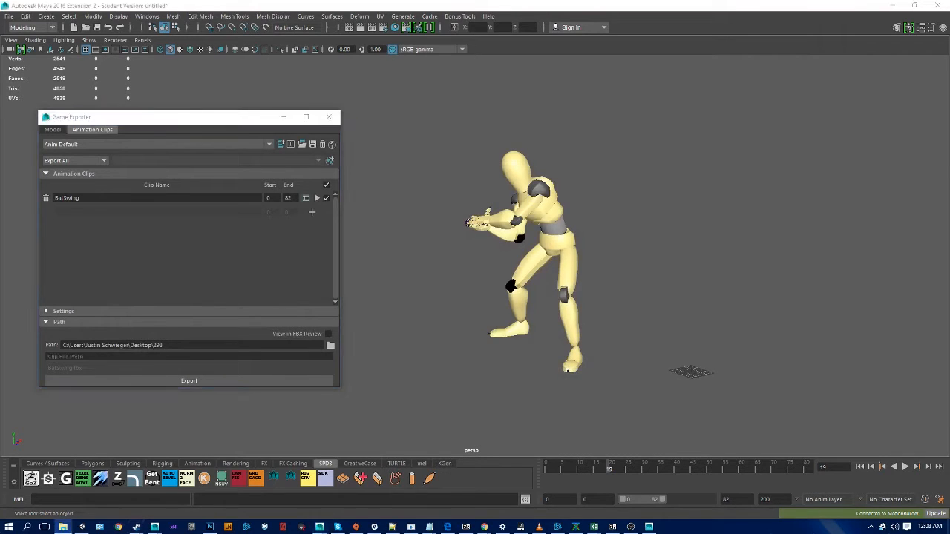
left_click(106, 357)
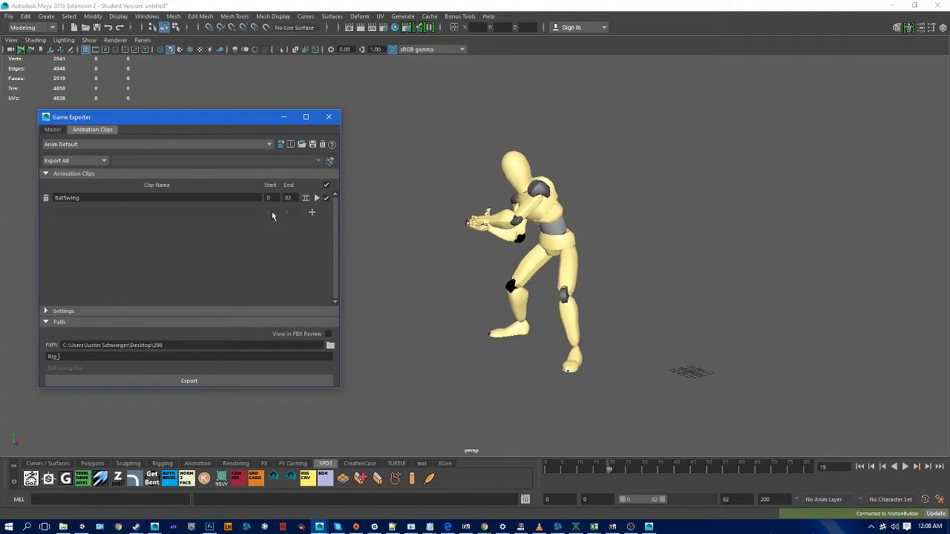
left_click(312, 214)
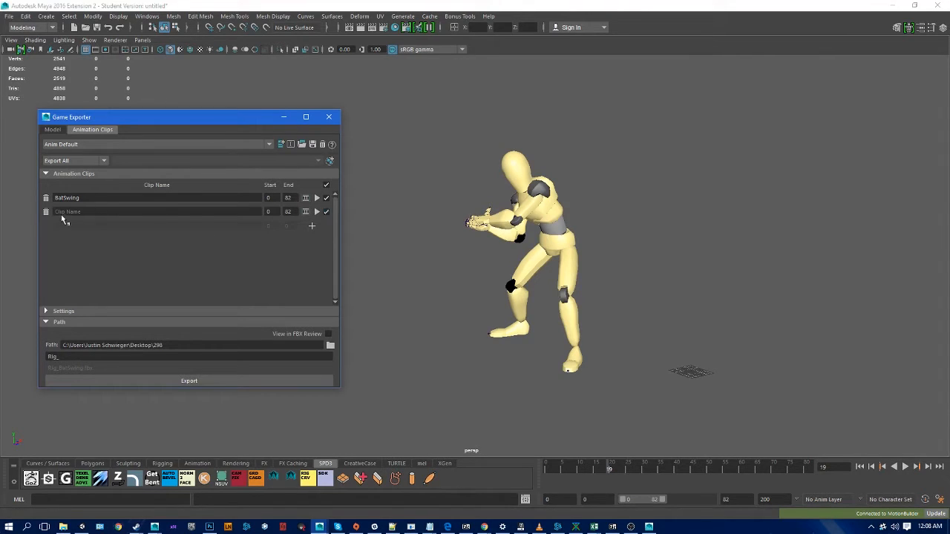
double_click(270, 214)
type("83")
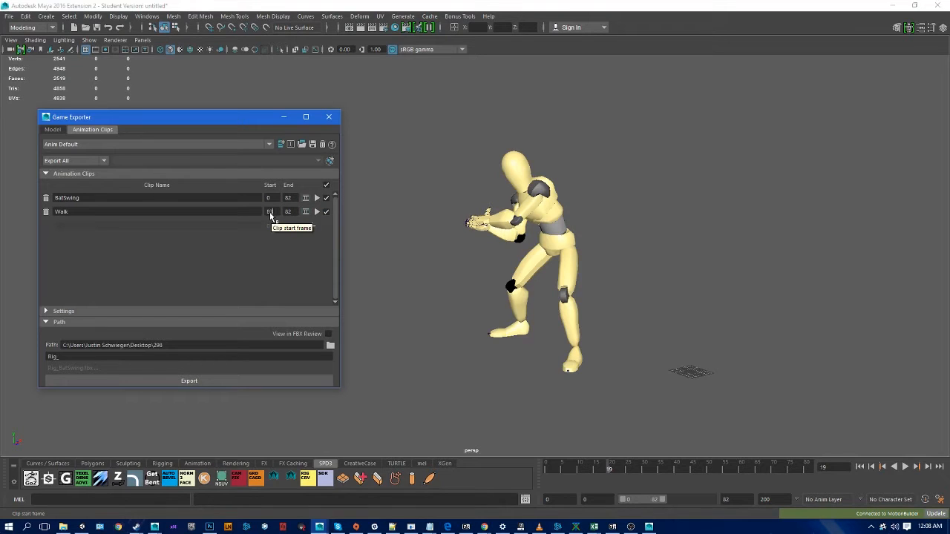
key("Return")
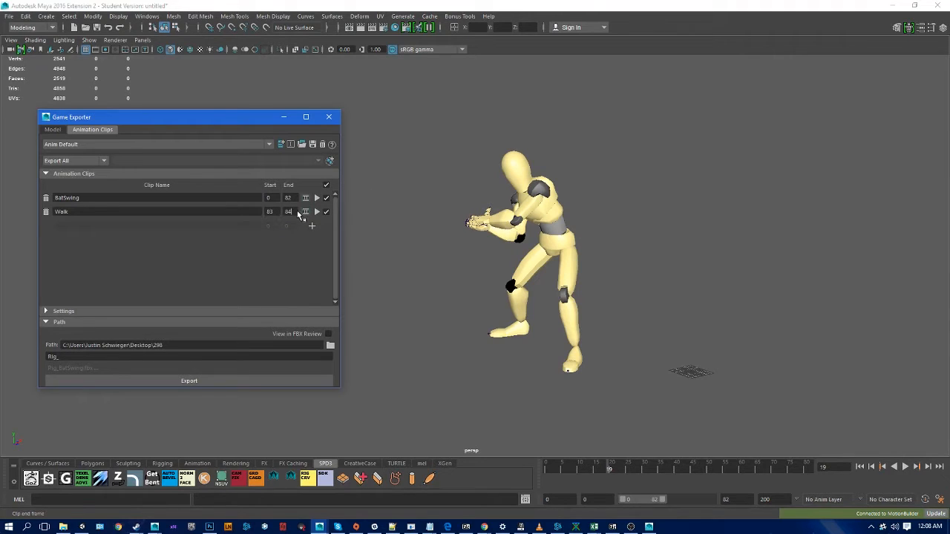
left_click(46, 212)
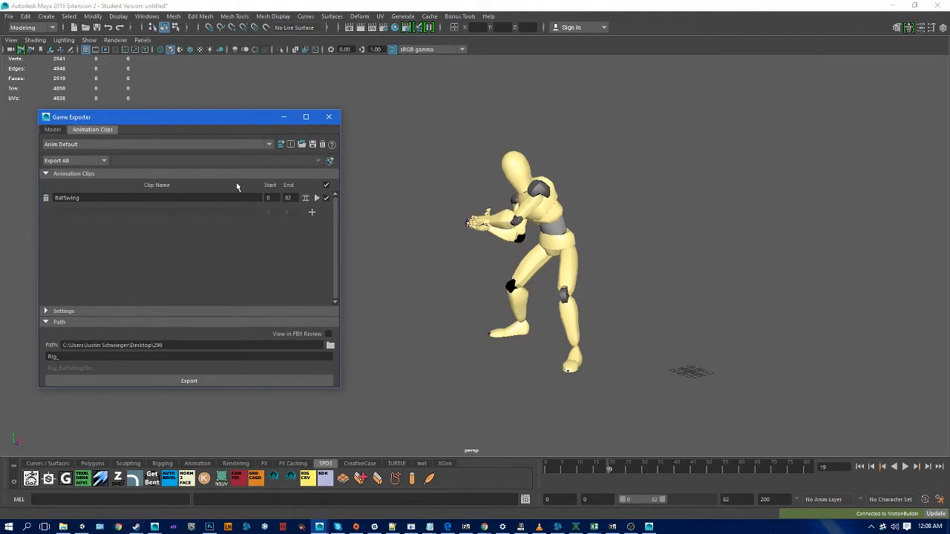
Export the BatSwing clip and check the resulting FBX files in the 298 folder in File Explorer.
left_click(258, 382)
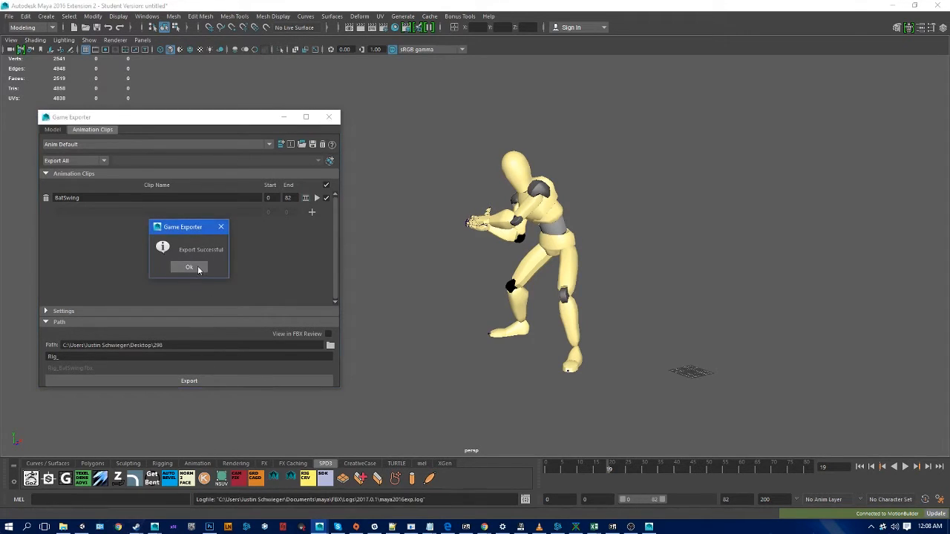
left_click(190, 267)
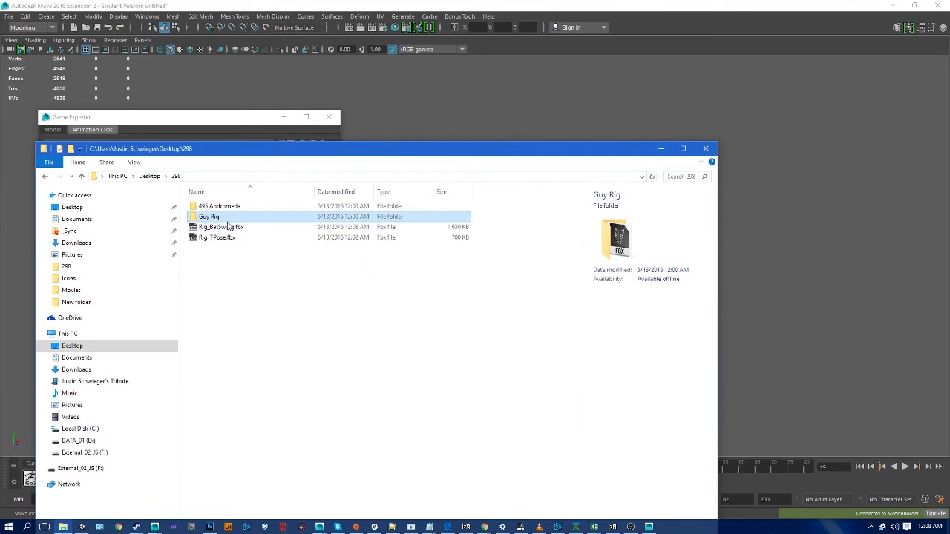
left_click(227, 227)
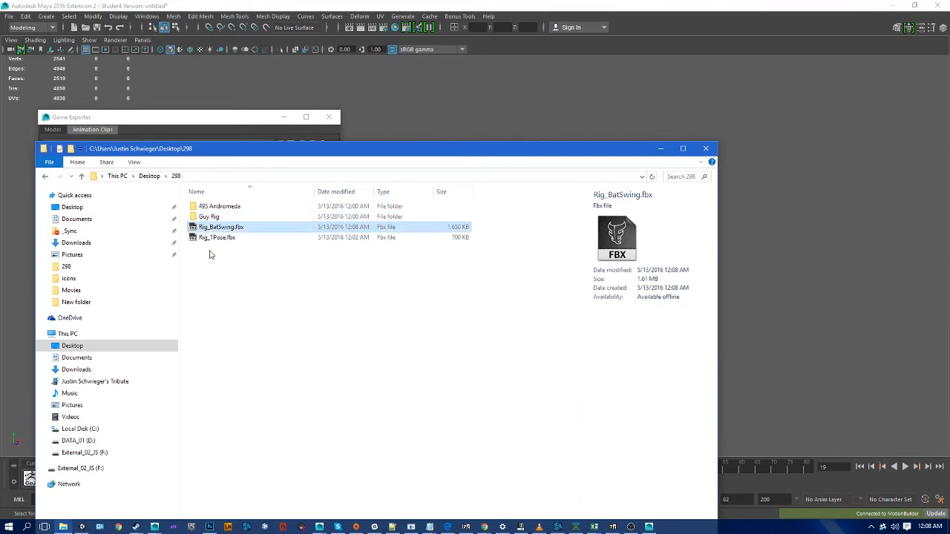
left_click(207, 239)
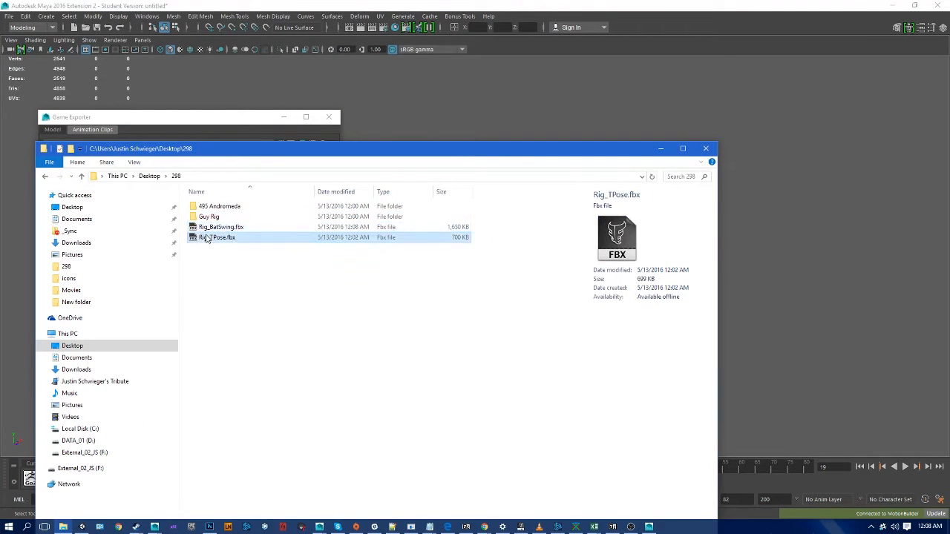
left_click(453, 273)
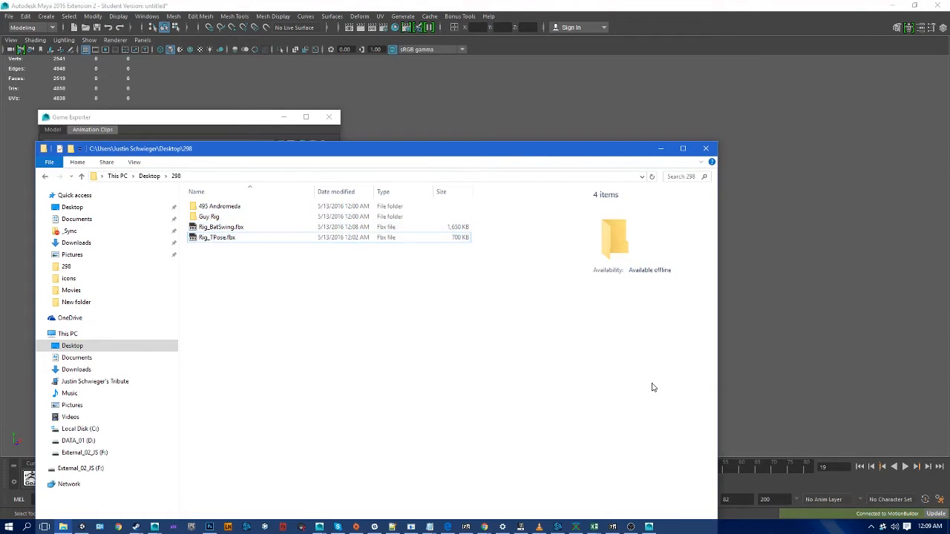
Switch to Unity and start a new project named 298Demo.
left_click(81, 527)
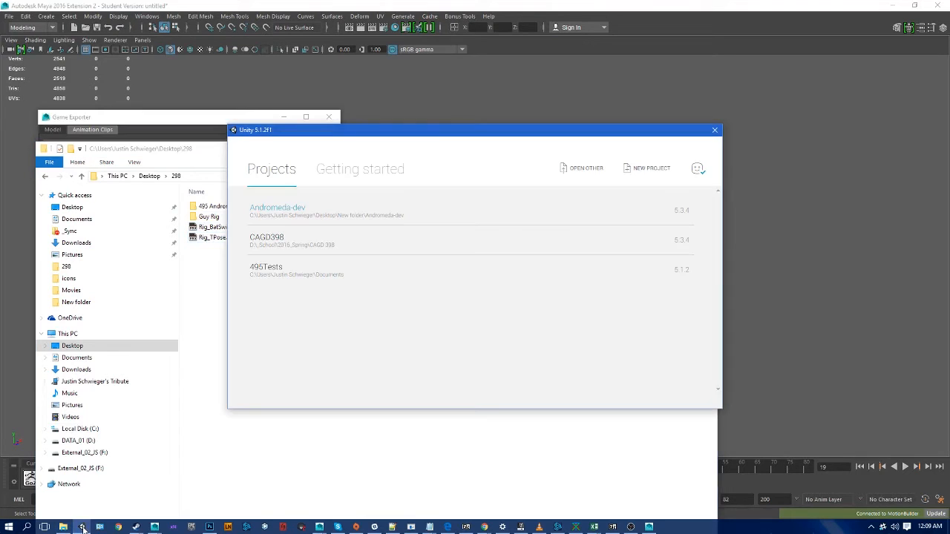
left_click(64, 527)
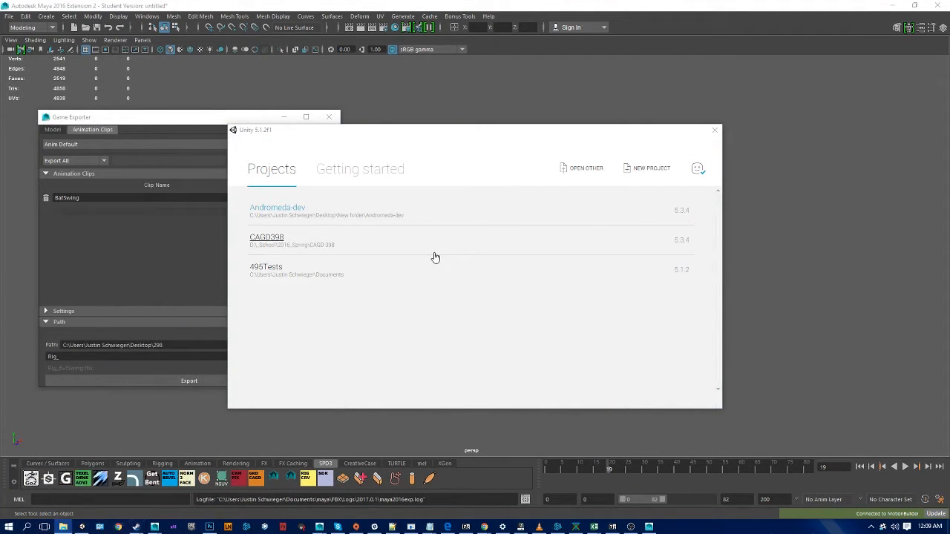
left_click(646, 168)
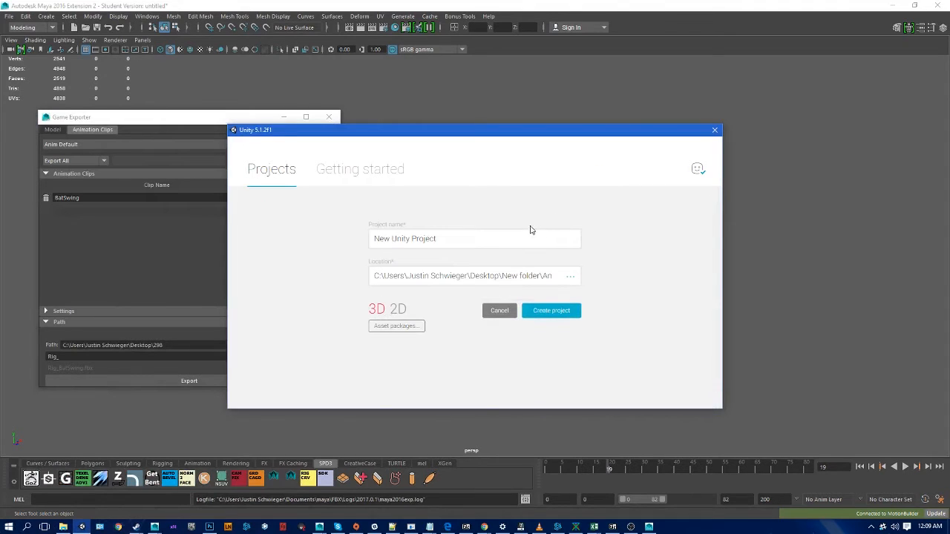
left_click(509, 243)
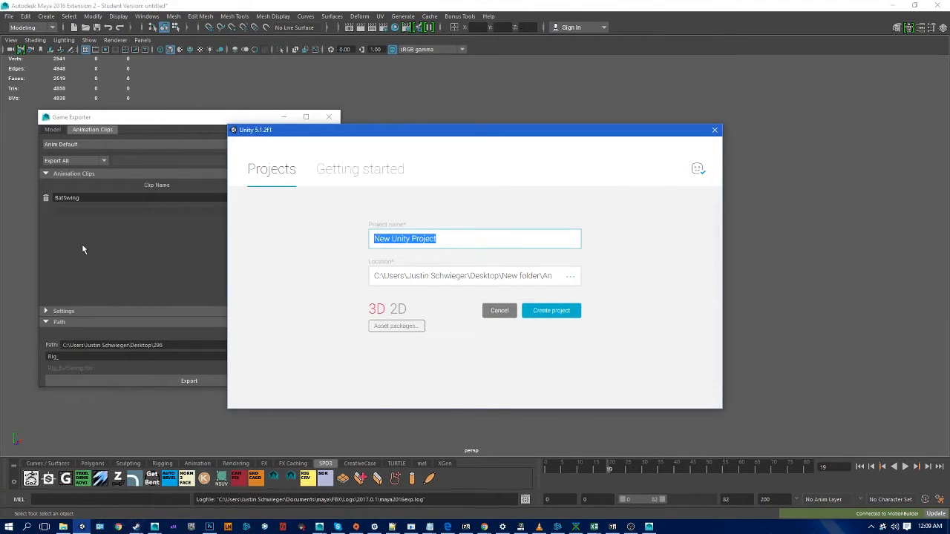
type("298")
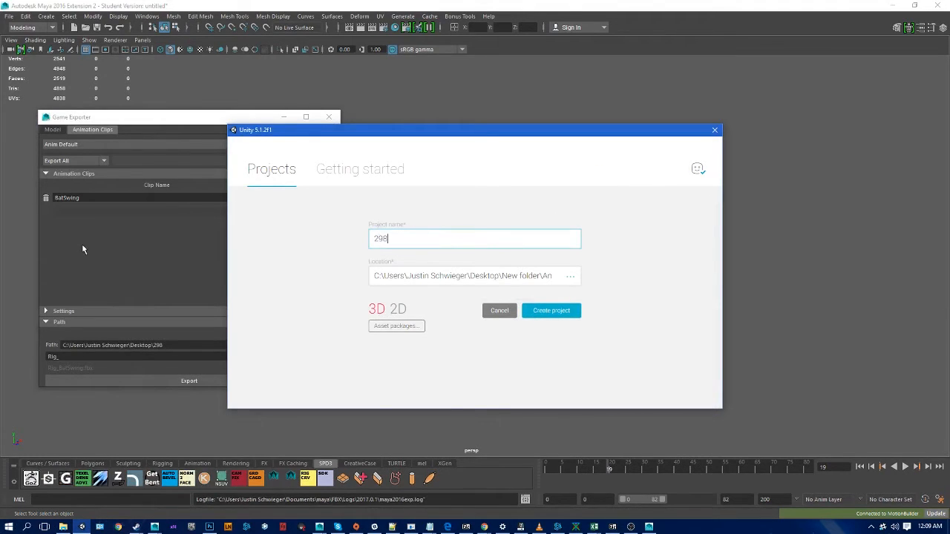
type("Demo")
Create a folder named Unity inside the Desktop's 298 folder and set it as the project location.
left_click(571, 279)
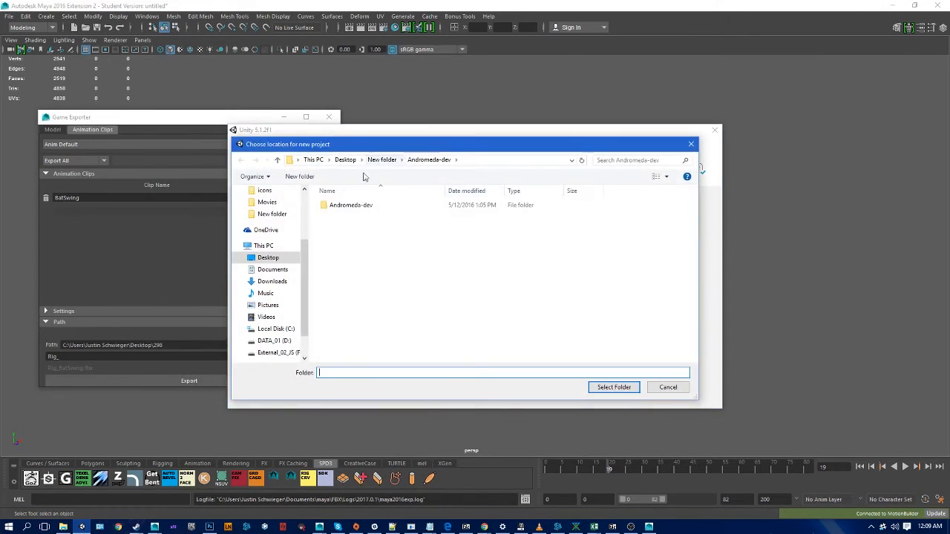
left_click(264, 258)
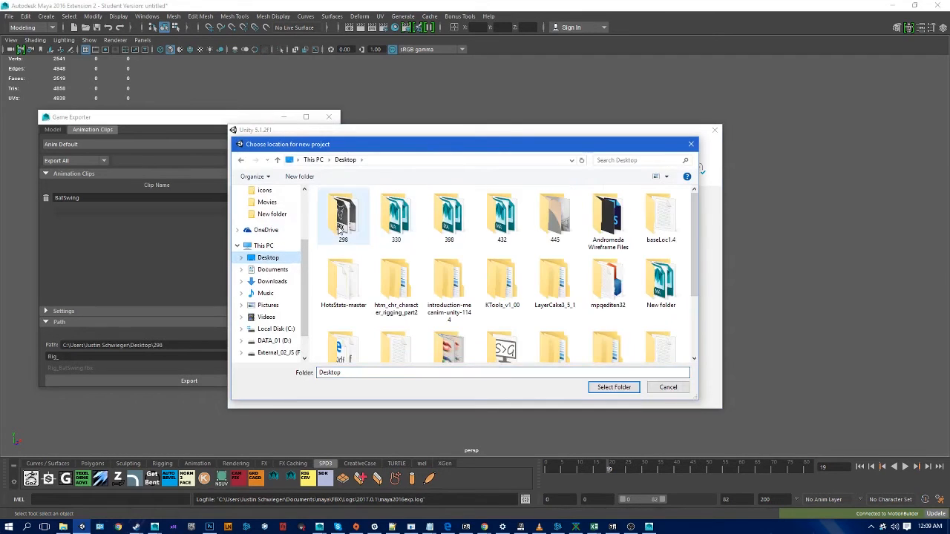
double_click(383, 229)
right_click(410, 280)
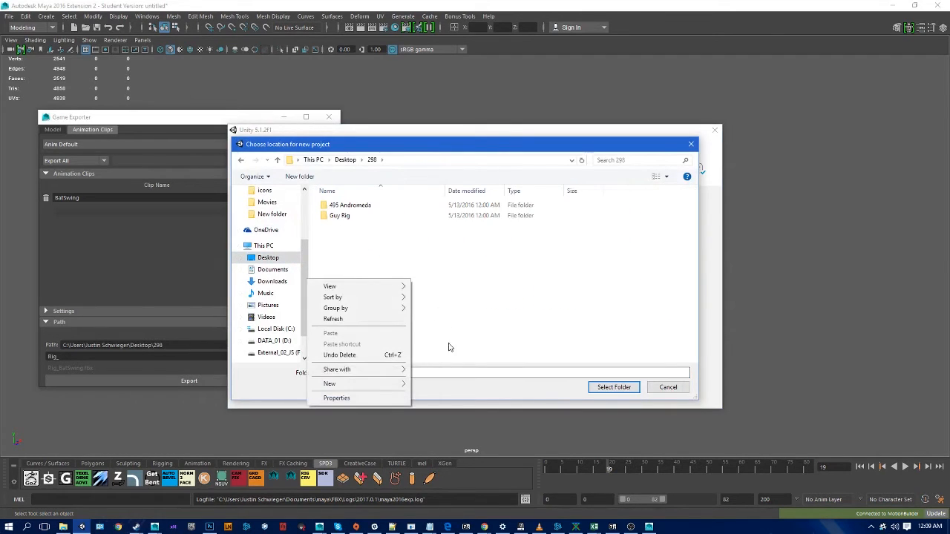
mouse_move(314, 393)
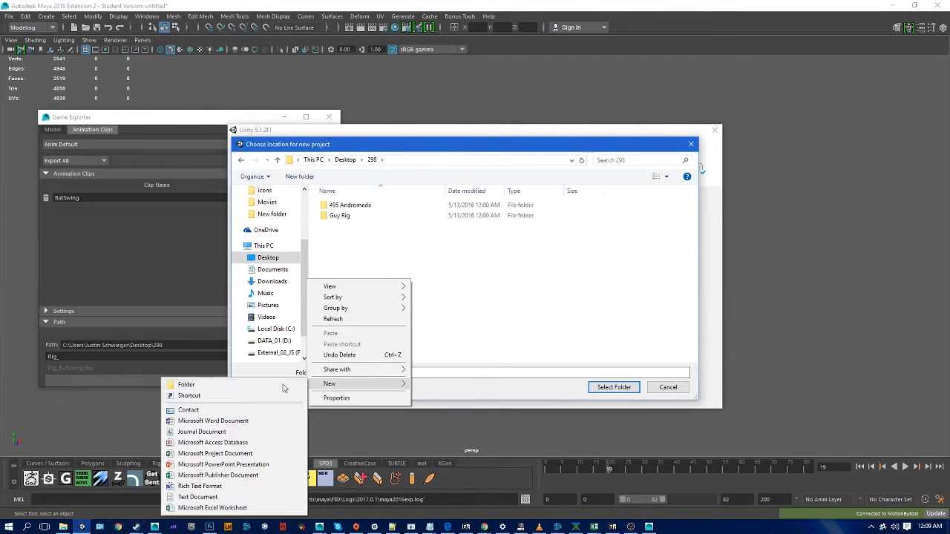
left_click(249, 385)
type("Unity")
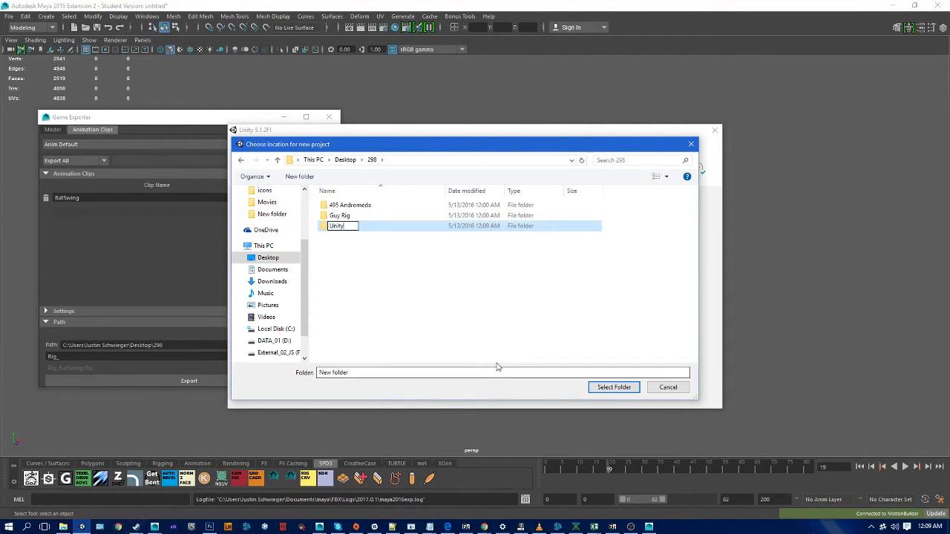
key("Return")
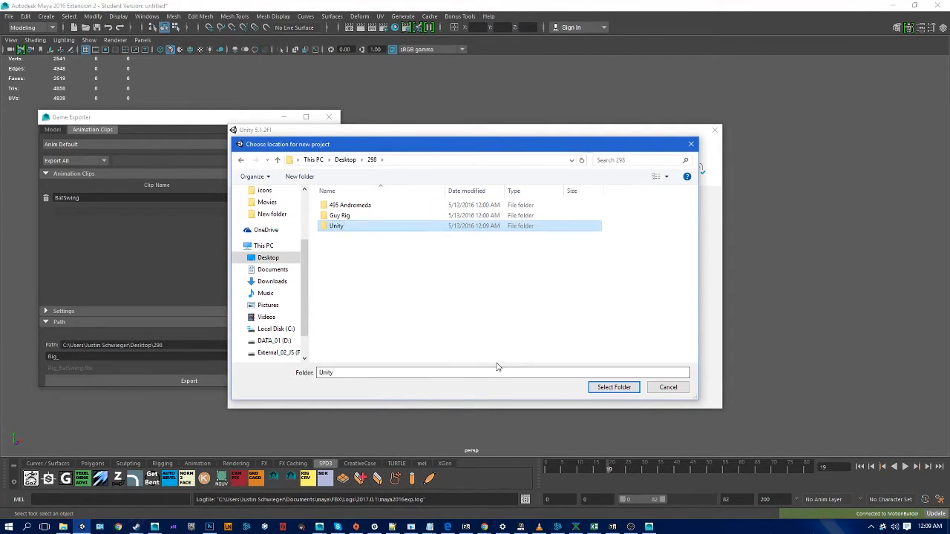
left_click(615, 387)
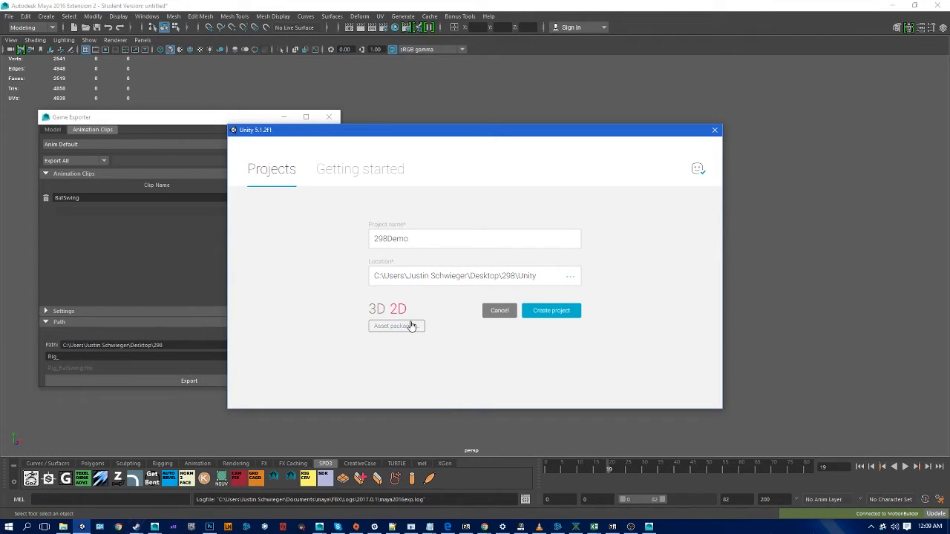
Create the project as 3D and dismiss the editor update notice.
left_click(377, 311)
left_click(540, 313)
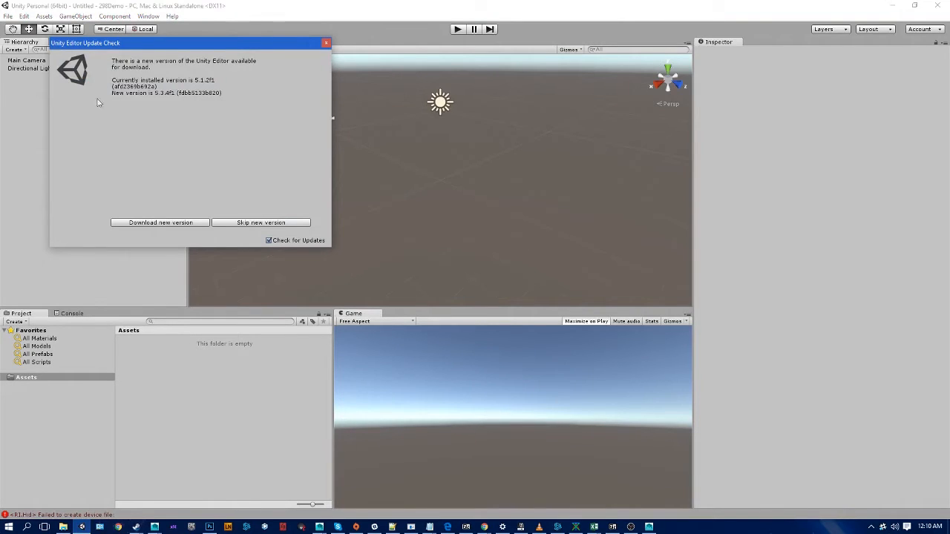
left_click(325, 43)
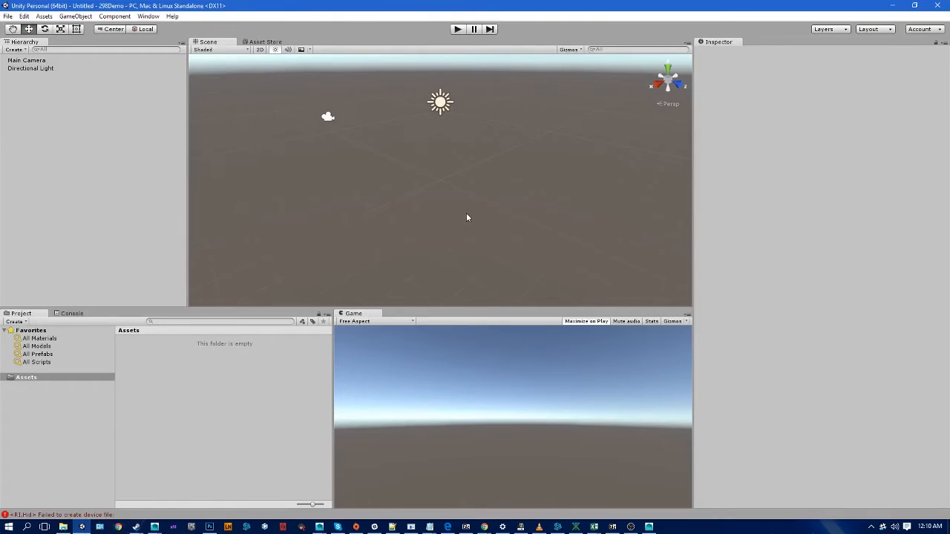
Switch the editor's window arrangement to the Default layout.
left_click(154, 17)
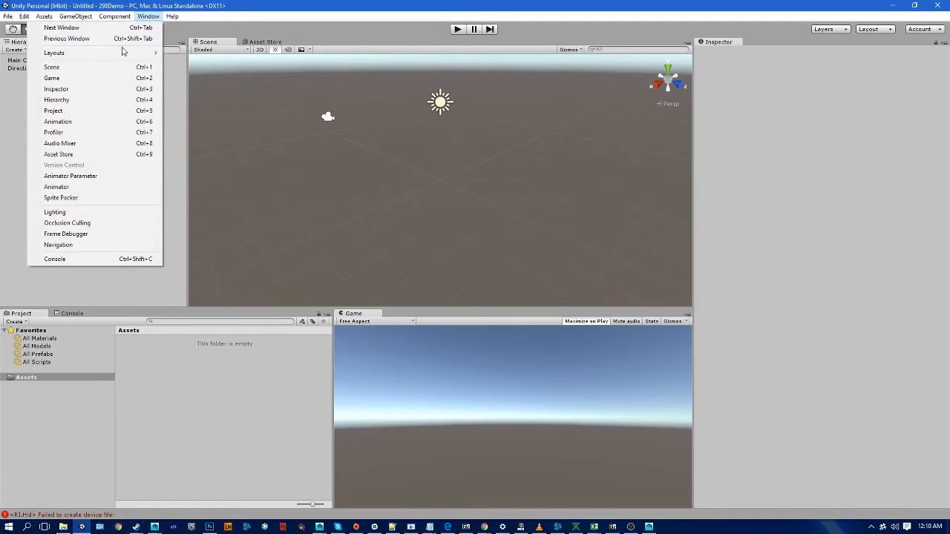
mouse_move(122, 53)
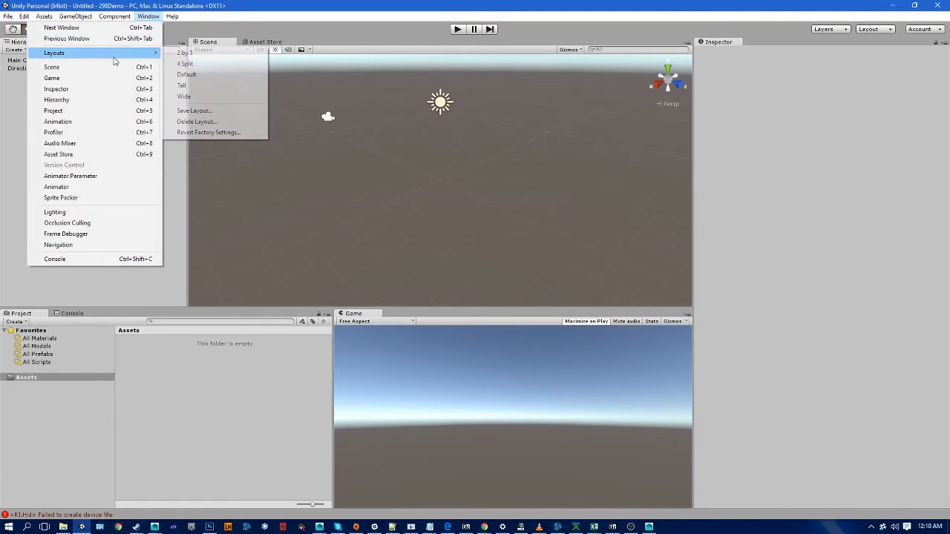
left_click(214, 80)
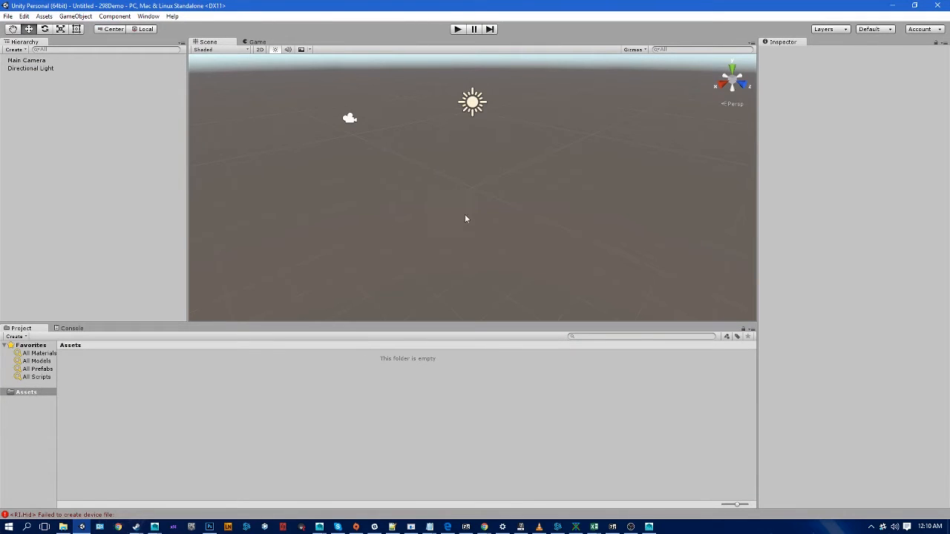
Compare the Scene and Game views and briefly run the empty scene in play mode.
left_click_drag(403, 68, 495, 155, "alt")
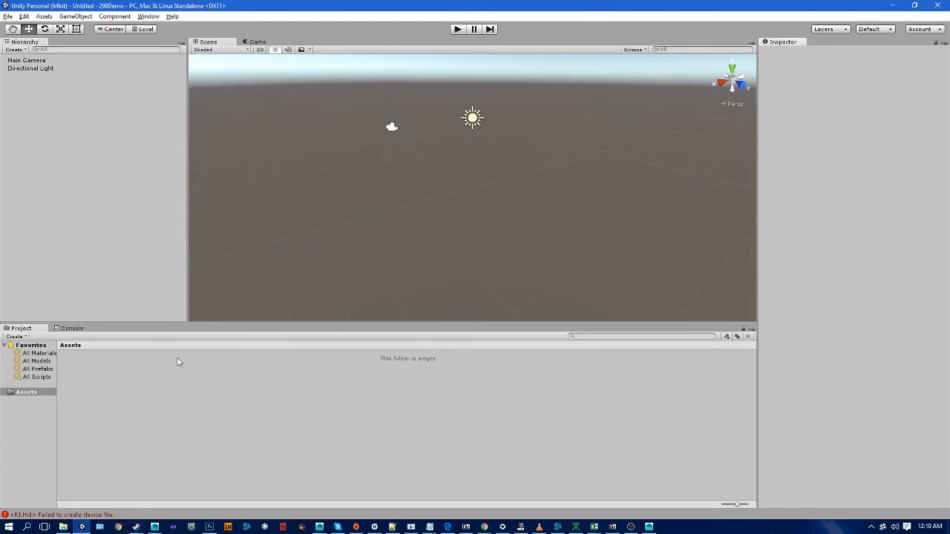
left_click(254, 43)
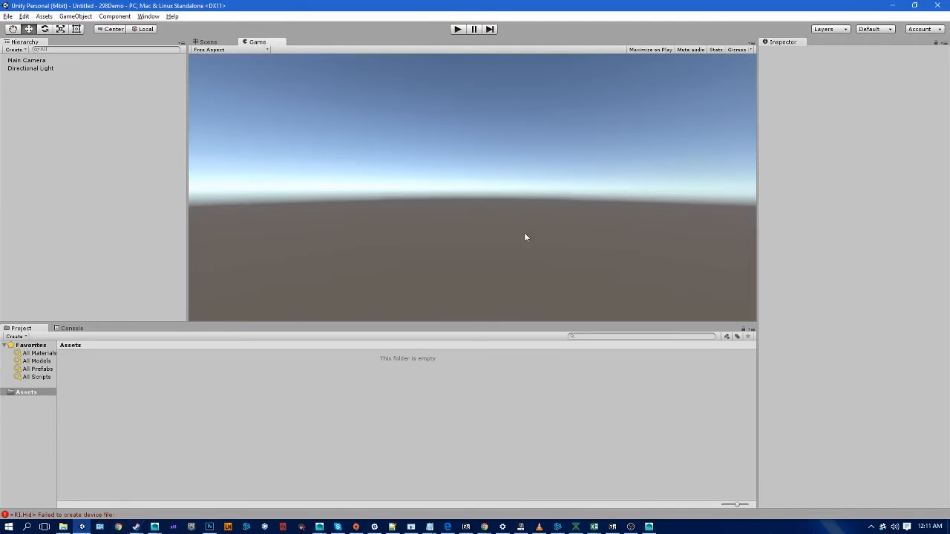
left_click(207, 43)
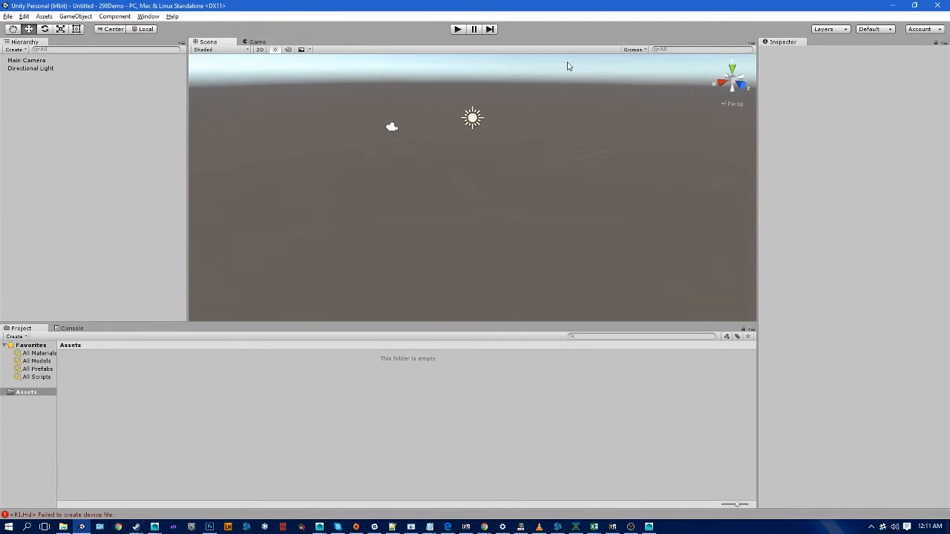
left_click(457, 29)
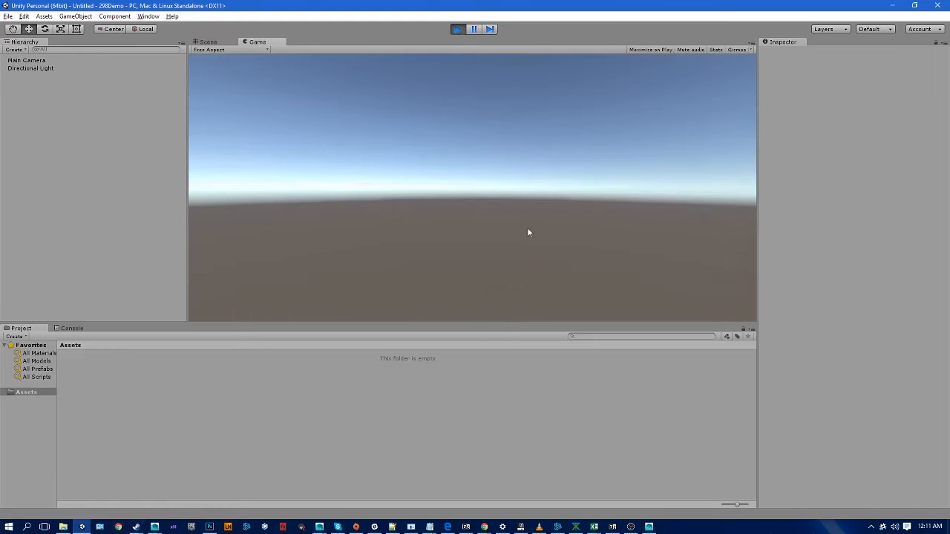
left_click(457, 29)
left_click(252, 42)
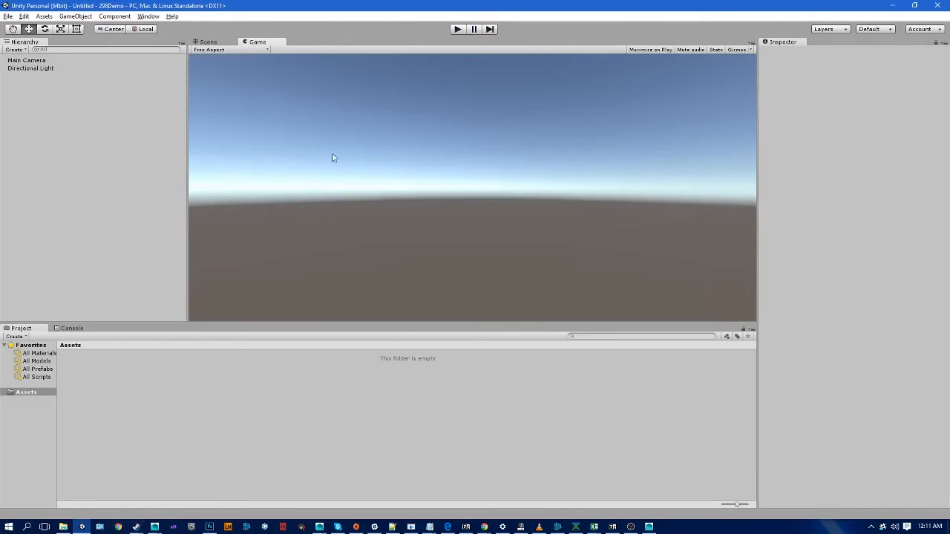
left_click(206, 42)
Inspect the Main Camera in the Scene view from different angles and clear the selection.
left_click(394, 129)
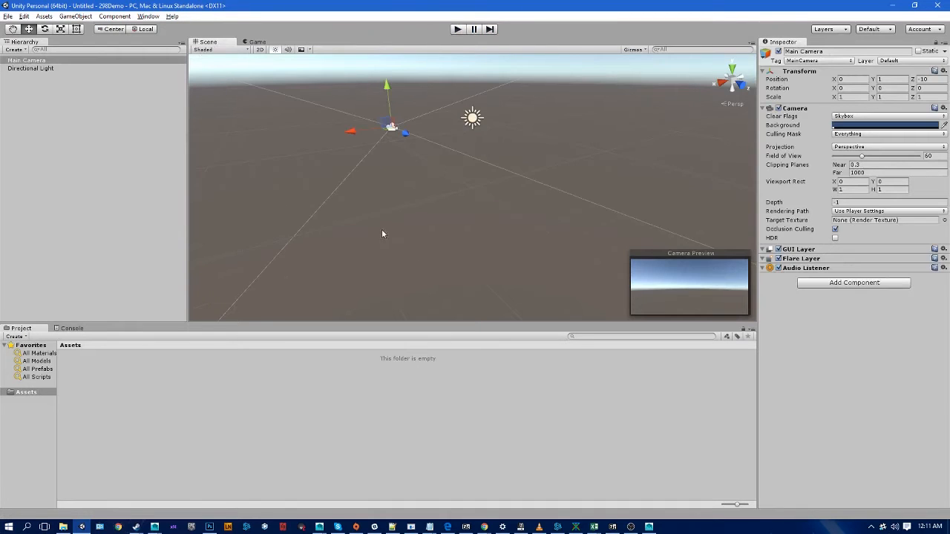
left_click_drag(381, 229, 534, 201, "alt")
right_click_drag(535, 200, 389, 178, "alt")
left_click_drag(390, 178, 338, 116, "alt")
left_click(294, 117)
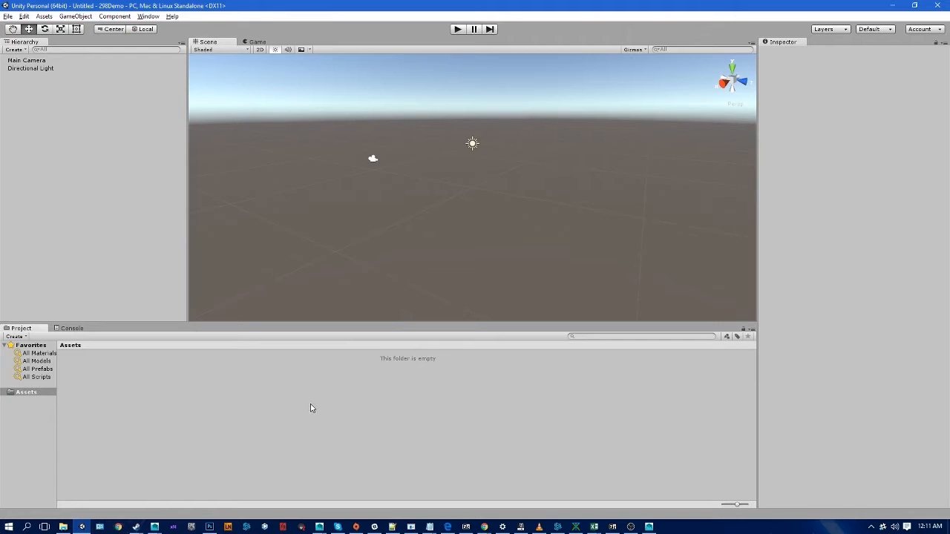
Switch to the 298 folder in File Explorer and bring Rig_TPose.fbx into the Unity project's Assets folder.
key("alt+Tab")
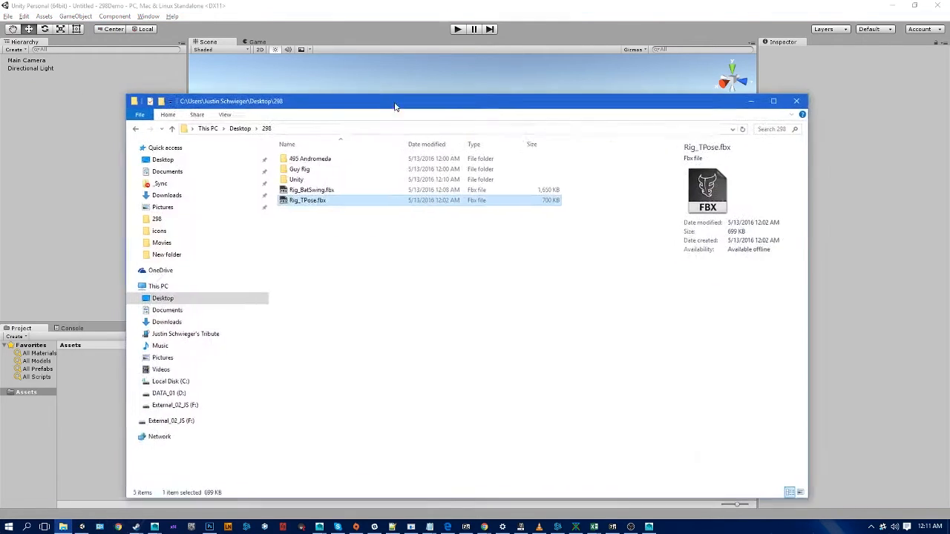
left_click_drag(396, 92, 449, 78)
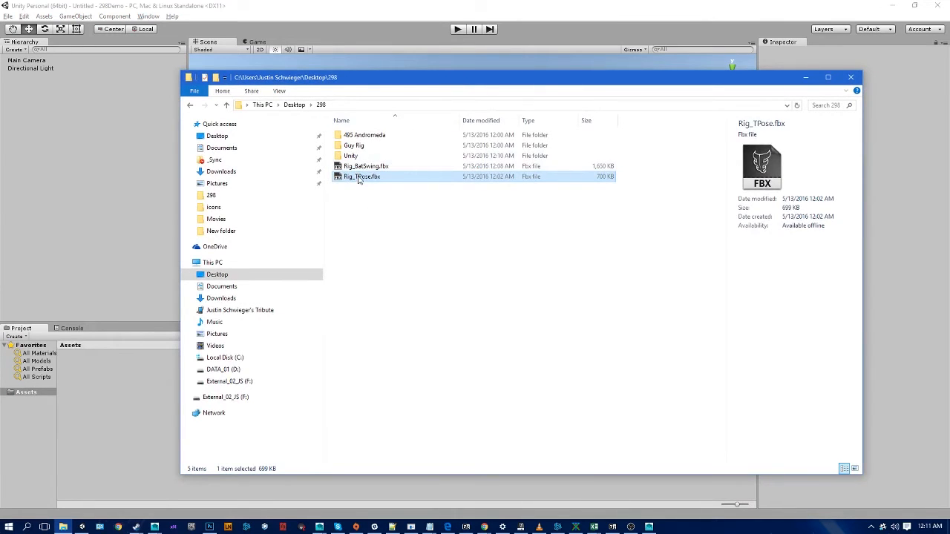
left_click_drag(474, 82, 243, 95)
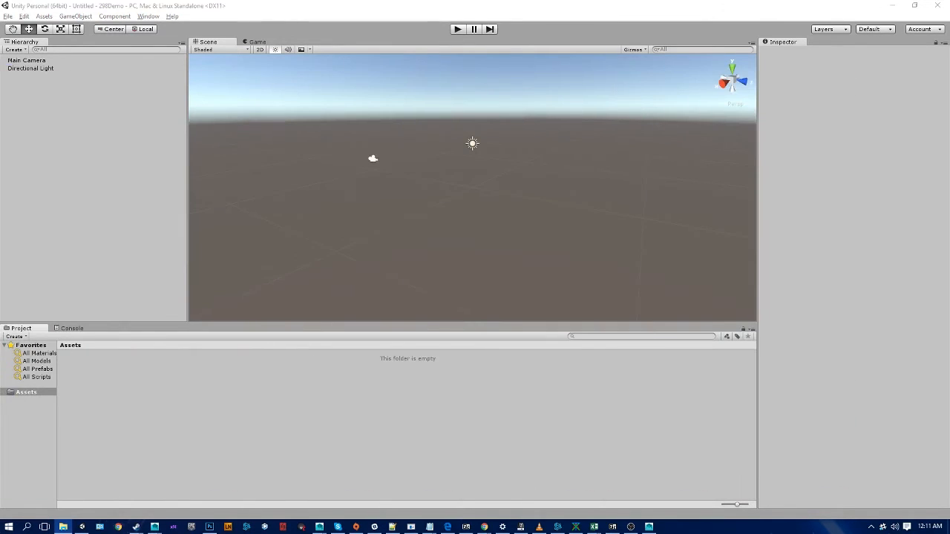
left_click_drag(31, 398, 164, 414)
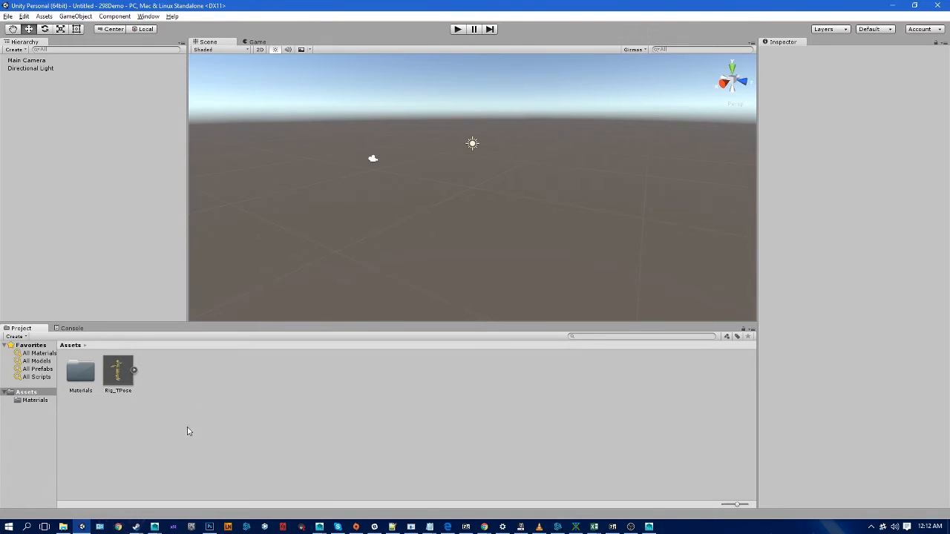
Import Rig_BatSwing.fbx from the 298 folder into the project's Assets folder as a new asset.
right_click(192, 399)
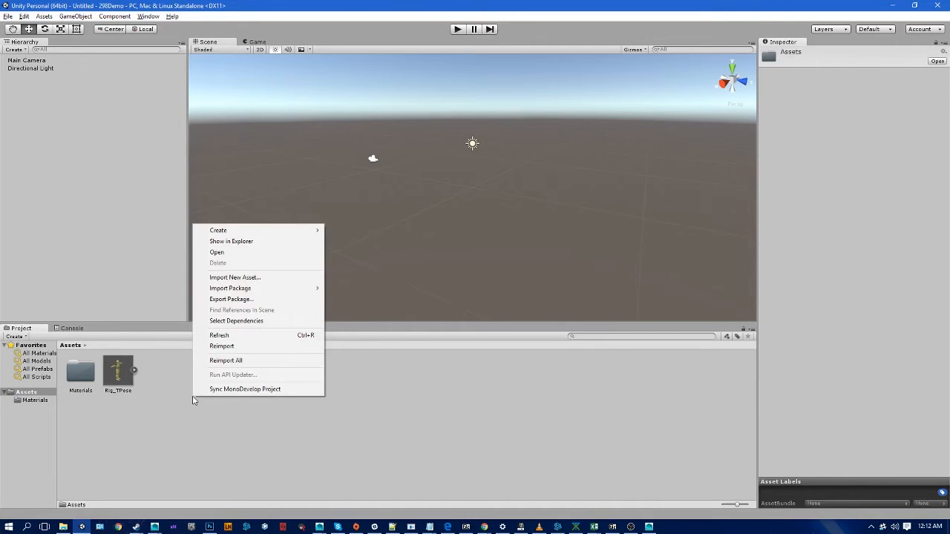
right_click(169, 407)
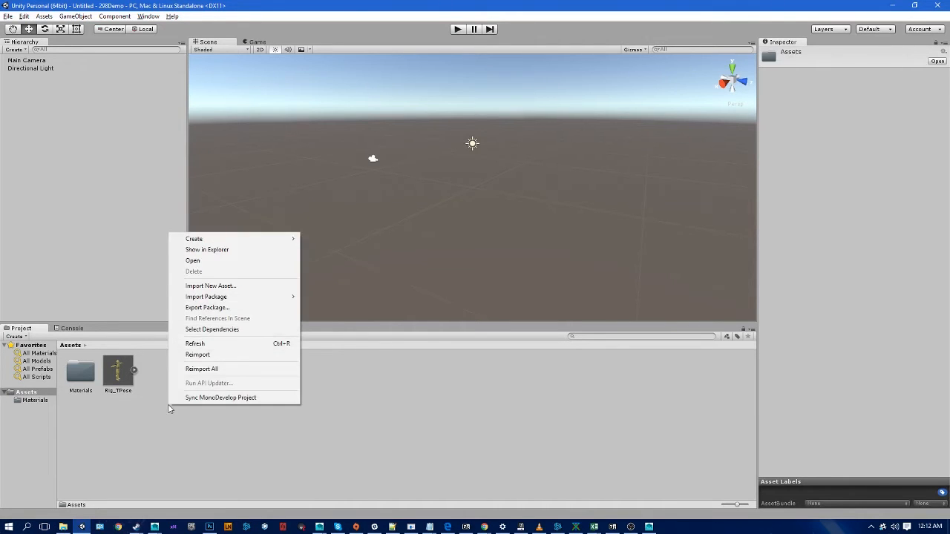
left_click(155, 459)
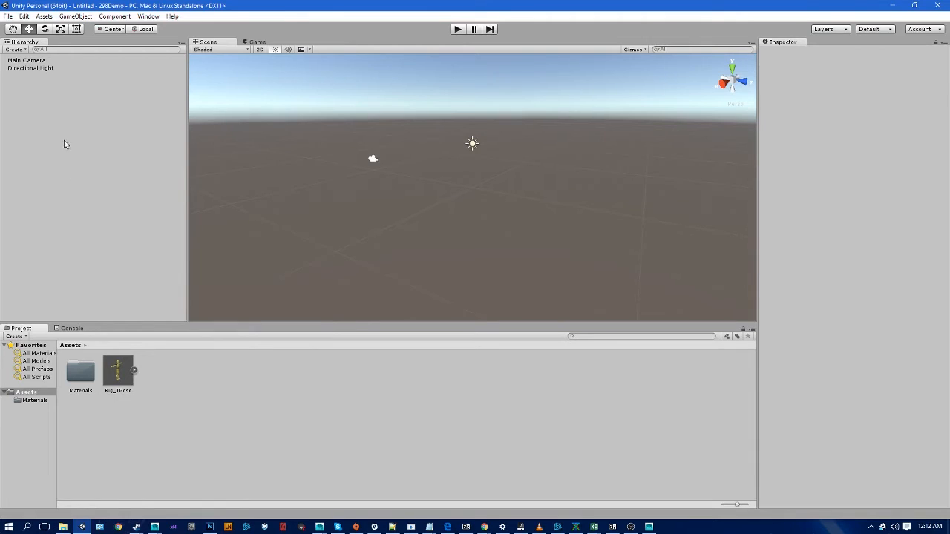
left_click(45, 16)
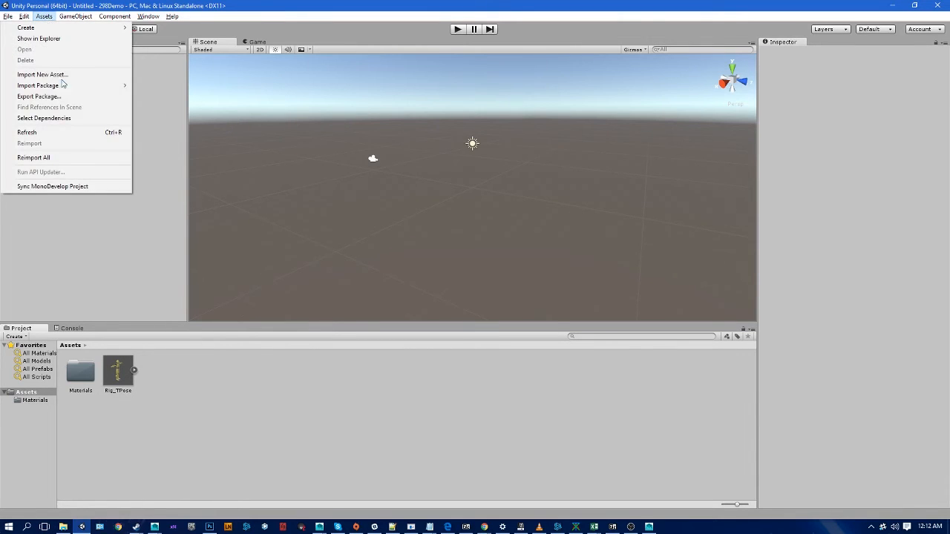
left_click(227, 392)
right_click(227, 391)
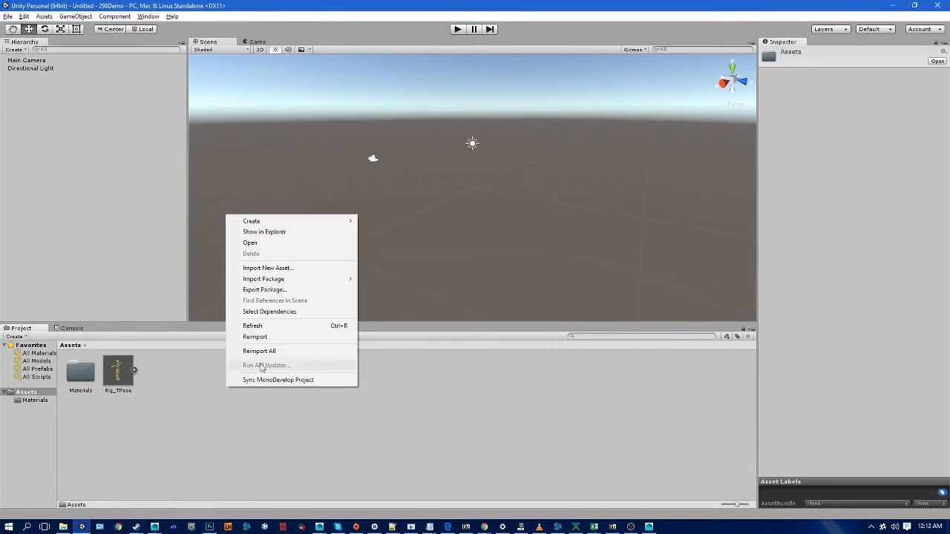
left_click(290, 268)
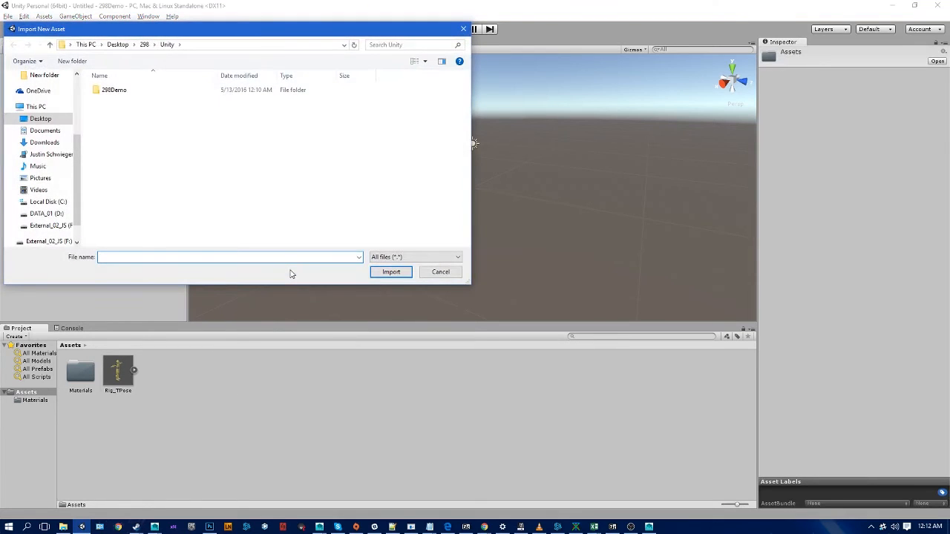
left_click(143, 45)
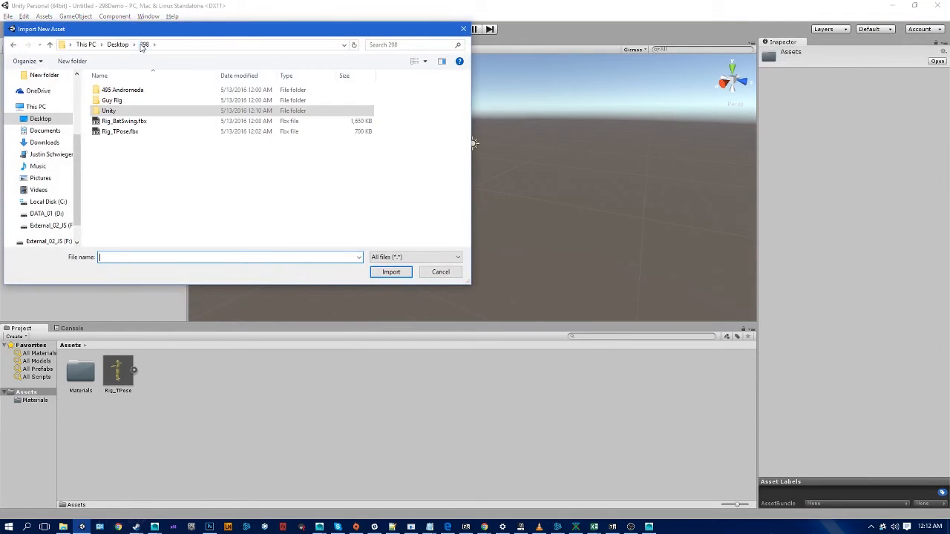
double_click(148, 121)
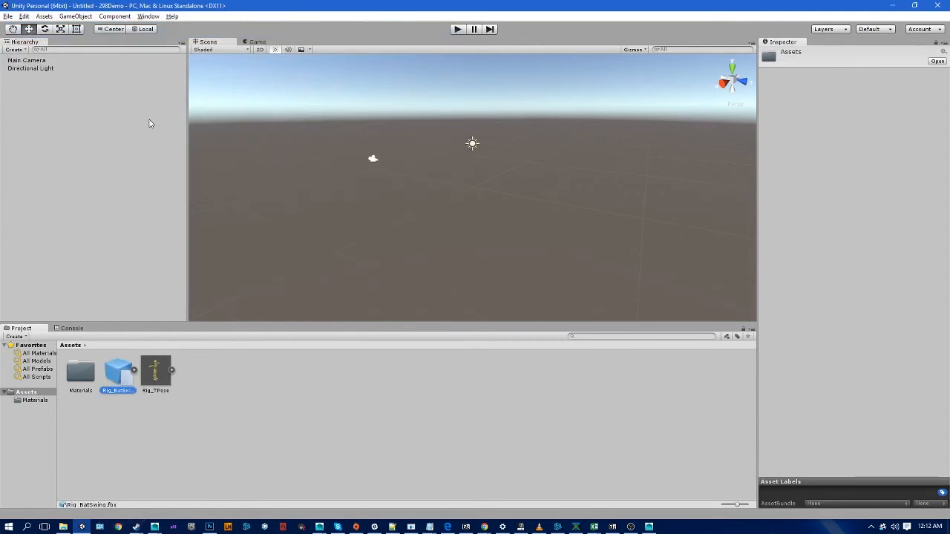
View the imported rig assets, enlarge the model preview for Rig_BatSwing, and clear the selection.
left_click(229, 377)
left_click(144, 386)
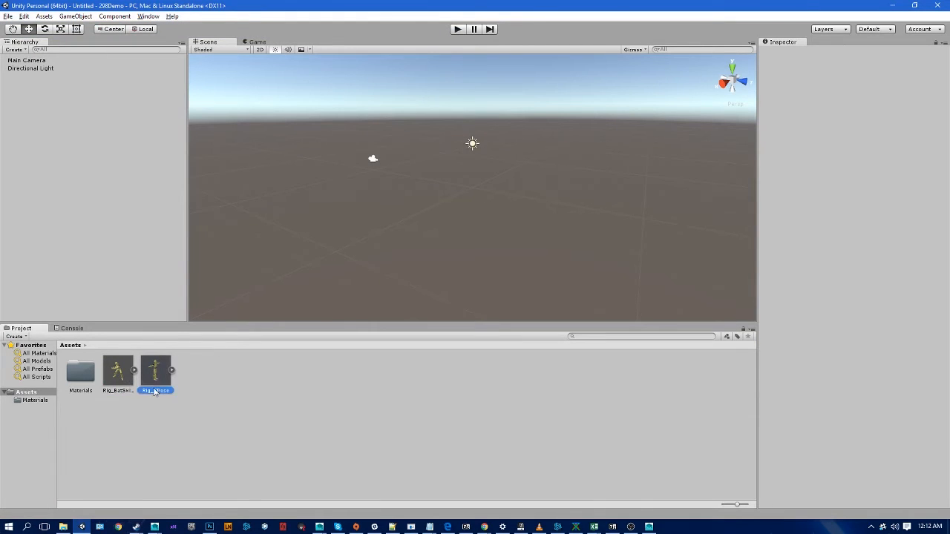
left_click(118, 378)
left_click(169, 384)
left_click(118, 377)
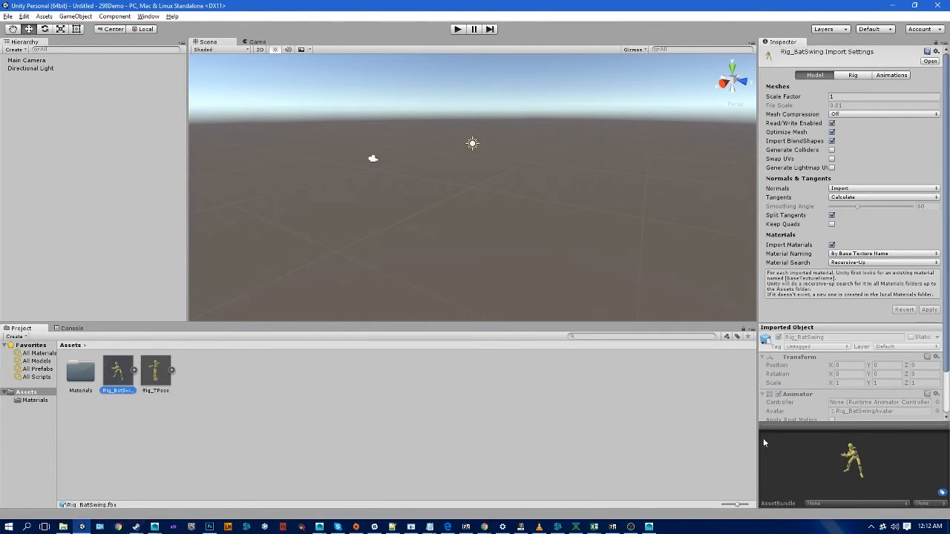
left_click_drag(798, 427, 786, 346)
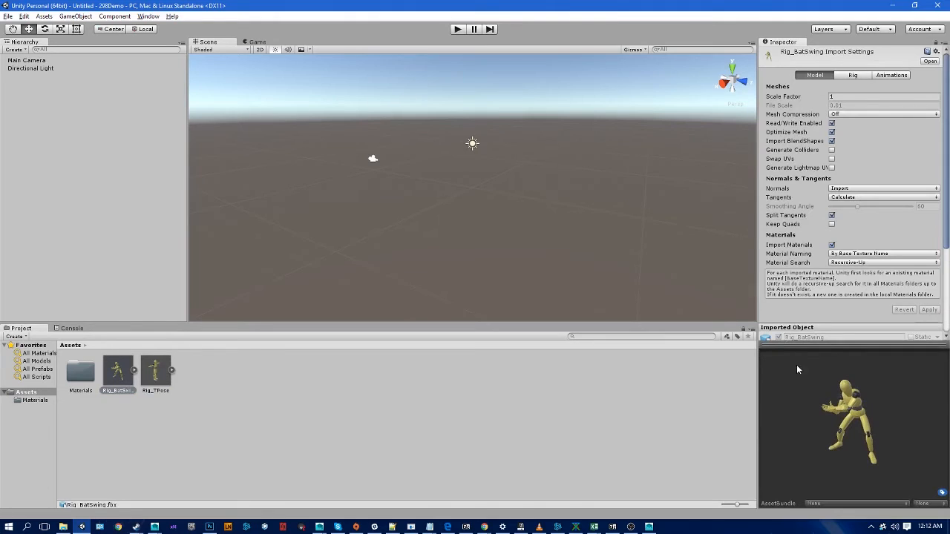
left_click(485, 442)
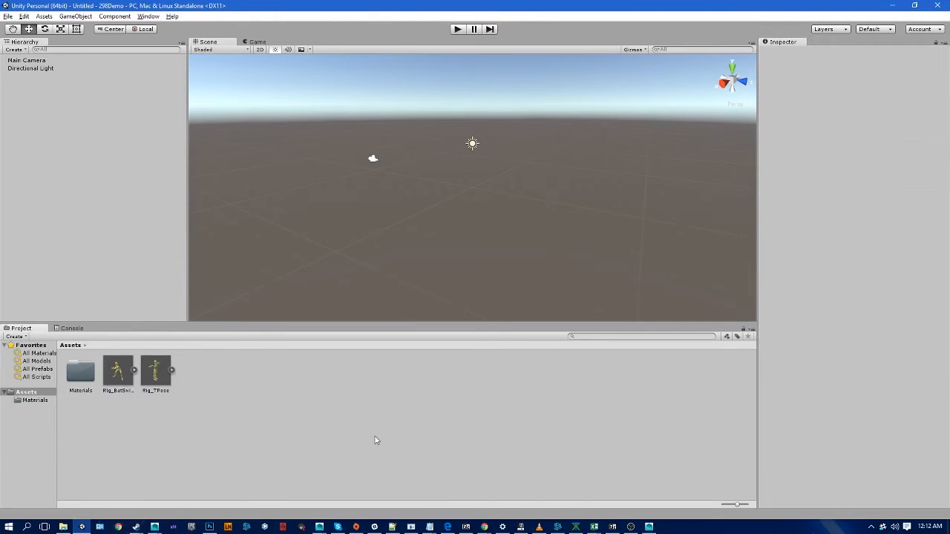
Set the Rig_TPose asset's rig animation type to Humanoid, apply it, and open its avatar configuration.
left_click(153, 373)
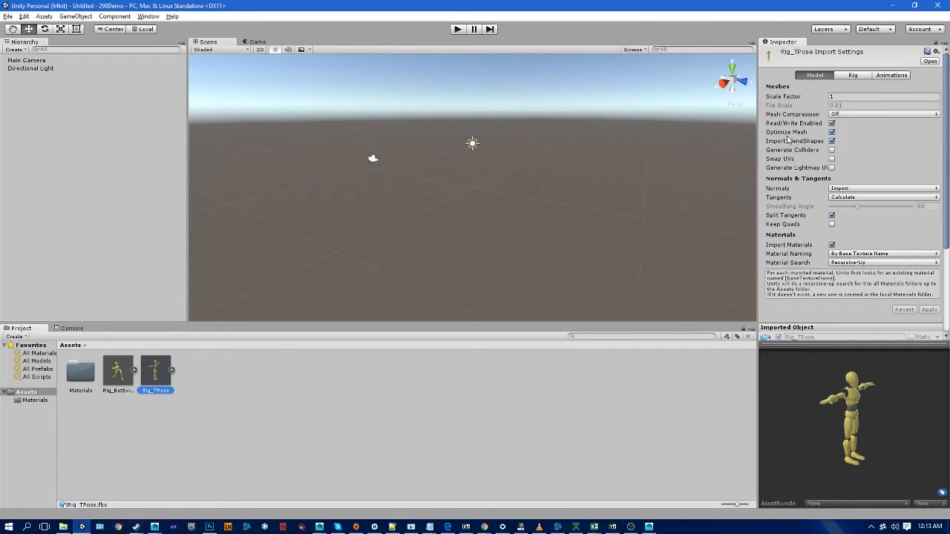
left_click(855, 77)
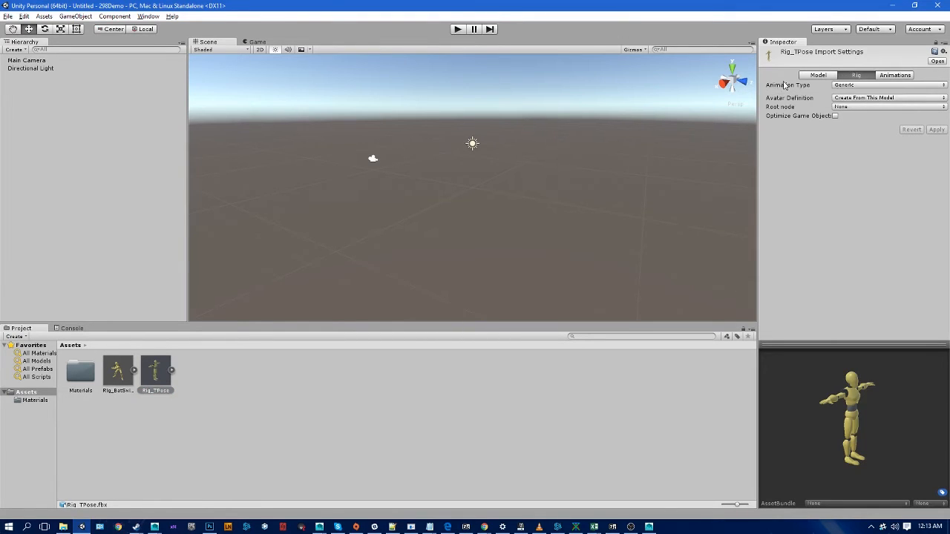
left_click(863, 86)
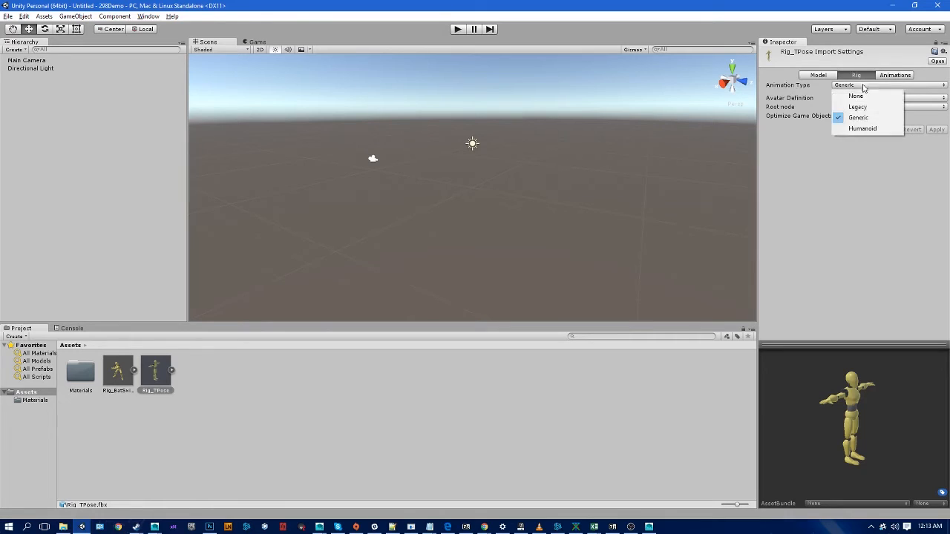
left_click(870, 129)
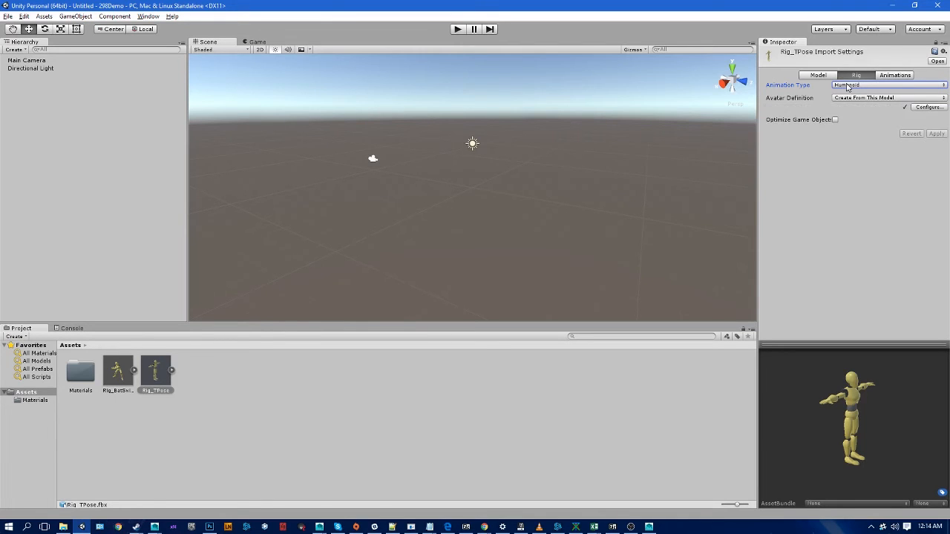
left_click(931, 108)
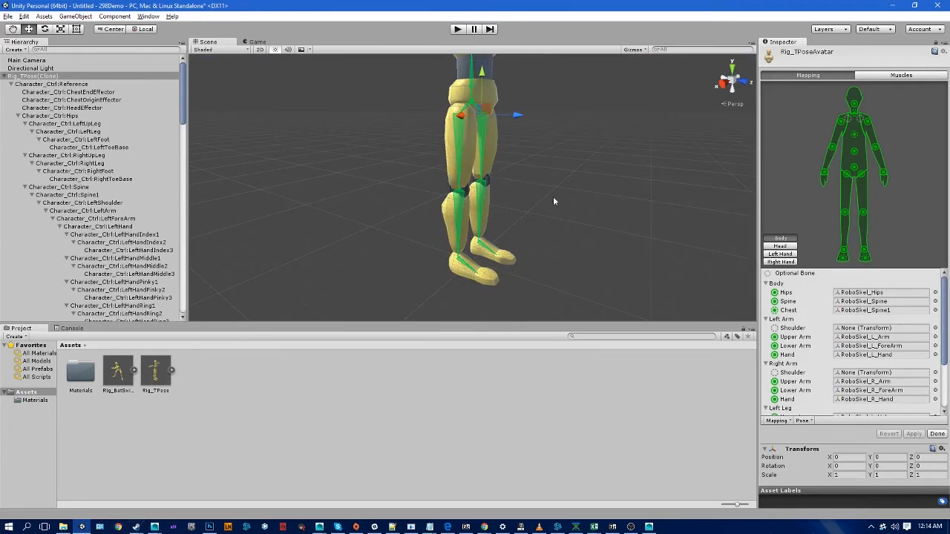
Inspect the character's mapped skeleton from several angles and up close around the chest and shoulders.
scroll(592, 241, "down", 7)
left_click_drag(475, 201, 904, 233, "alt")
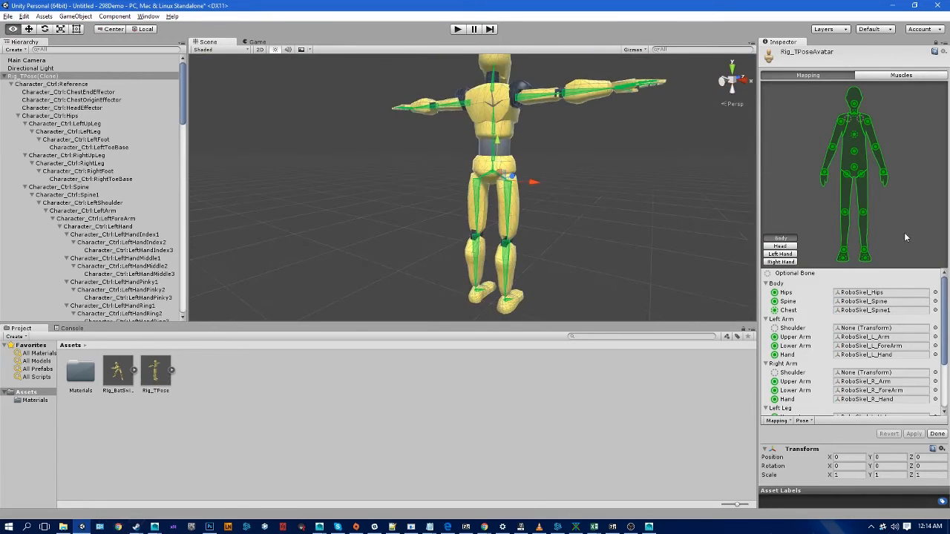
left_click_drag(615, 281, 388, 226, "alt")
right_click_drag(436, 248, 566, 262, "alt")
middle_click_drag(567, 261, 603, 316, "alt")
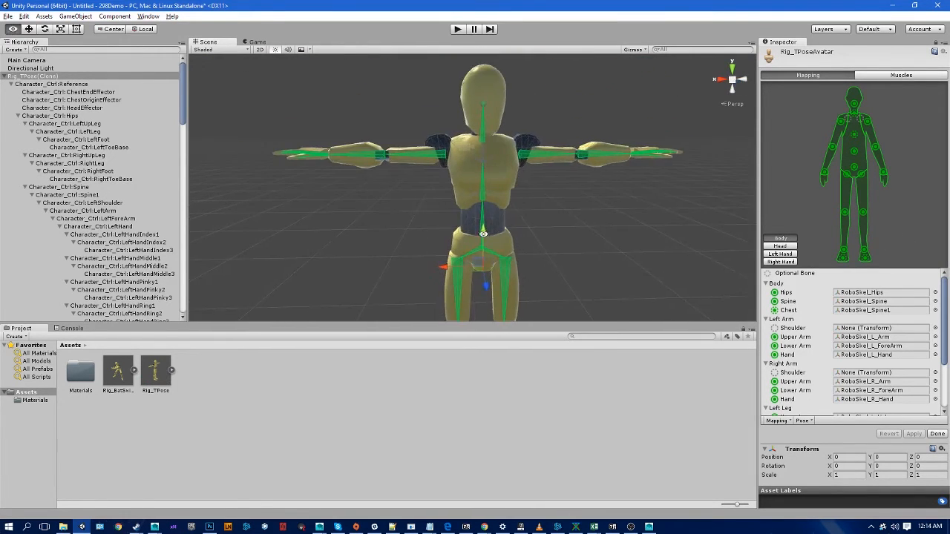
right_click_drag(484, 233, 580, 169, "alt")
middle_click_drag(580, 196, 576, 271, "alt")
right_click_drag(475, 227, 555, 216, "alt")
left_click_drag(555, 216, 520, 211, "alt")
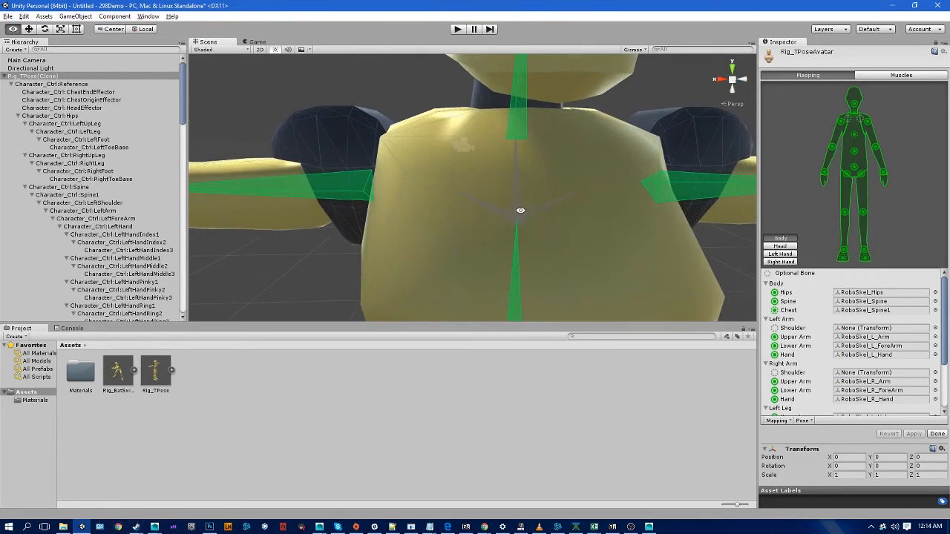
right_click_drag(520, 211, 628, 243, "alt")
left_click_drag(627, 244, 612, 221, "alt")
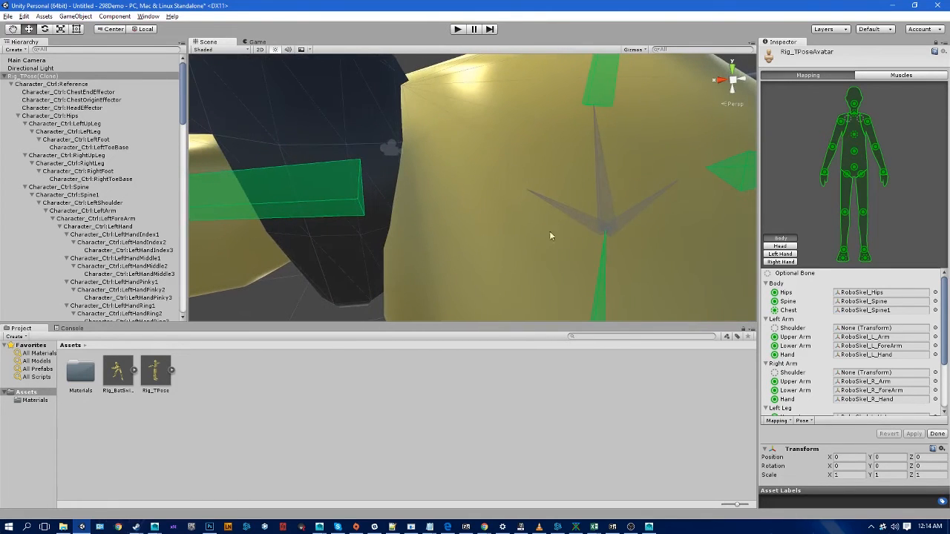
Examine the skeleton on the full T-pose character from the head down to the feet.
right_click_drag(599, 209, 342, 216, "alt")
right_click_drag(479, 222, 415, 228, "alt")
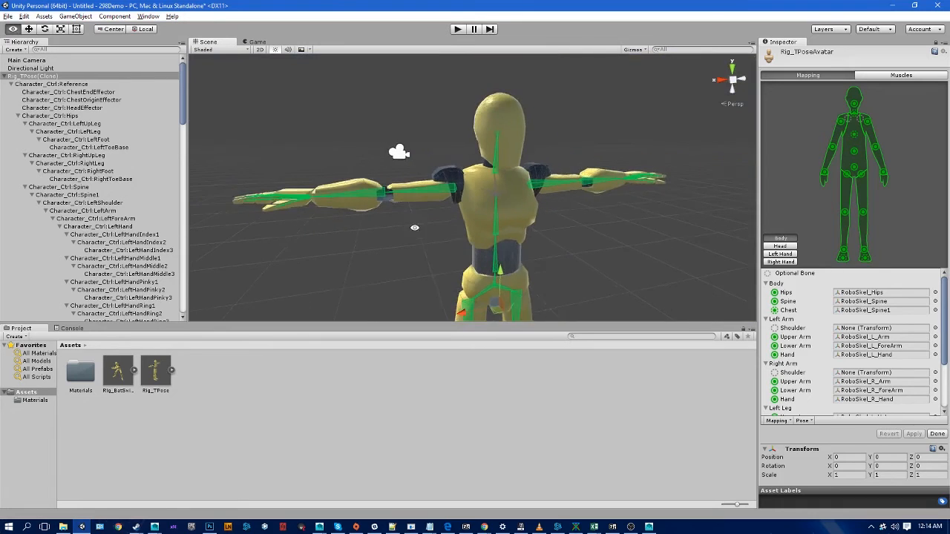
middle_click_drag(414, 253, 409, 213, "alt")
left_click_drag(400, 199, 371, 212, "alt")
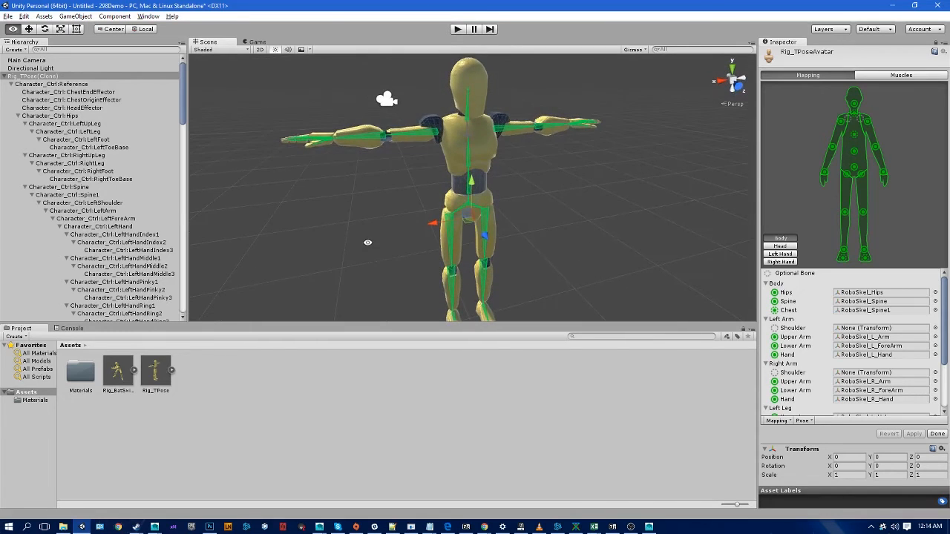
middle_click_drag(367, 240, 363, 179, "alt")
left_click_drag(394, 240, 410, 201, "alt")
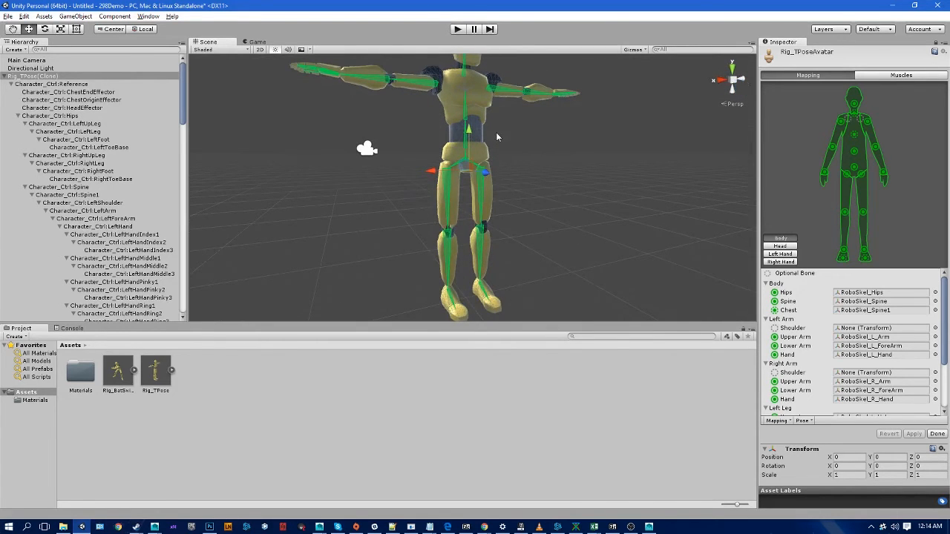
right_click_drag(496, 133, 375, 156, "alt")
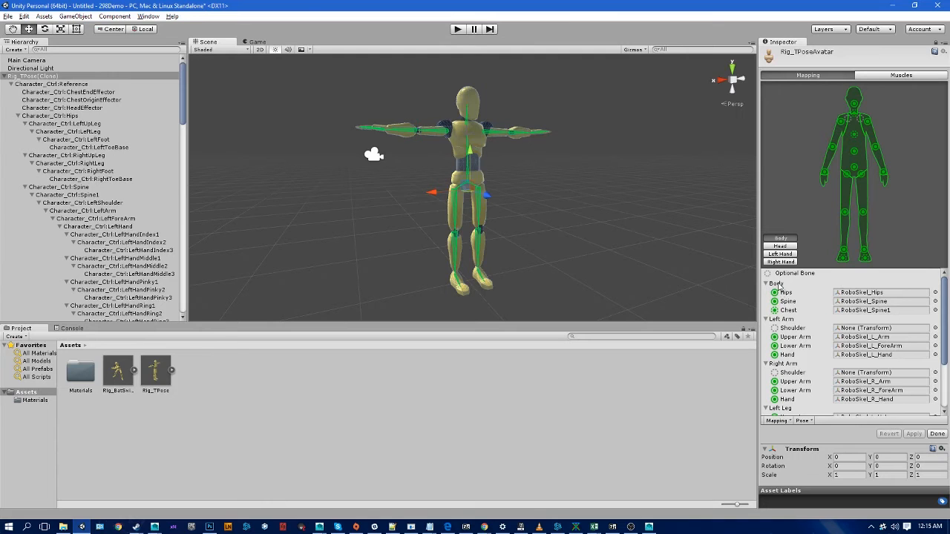
Check which bones are assigned to the avatar's Hips, Spine, Chest and left Shoulder slots.
scroll(780, 288, "down", 2)
scroll(788, 296, "up", 2)
left_click(781, 296)
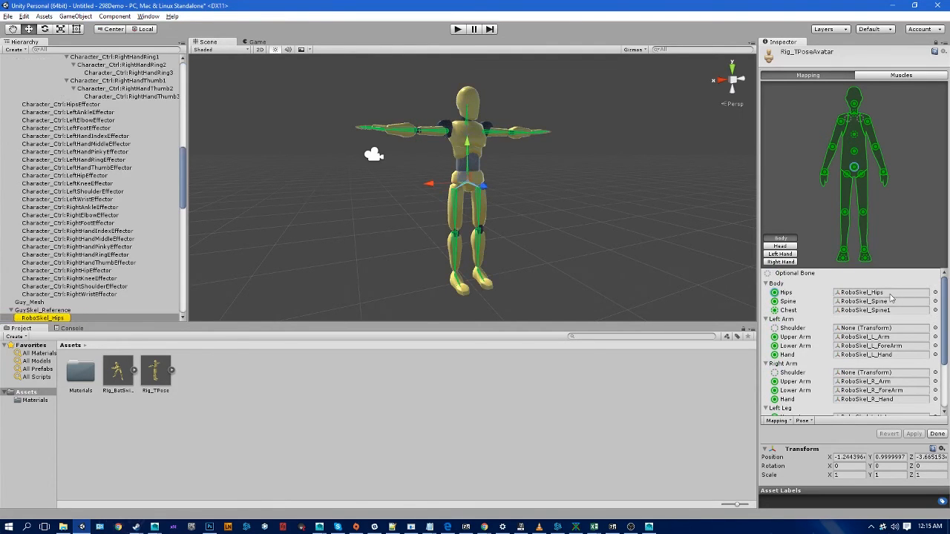
left_click(789, 303)
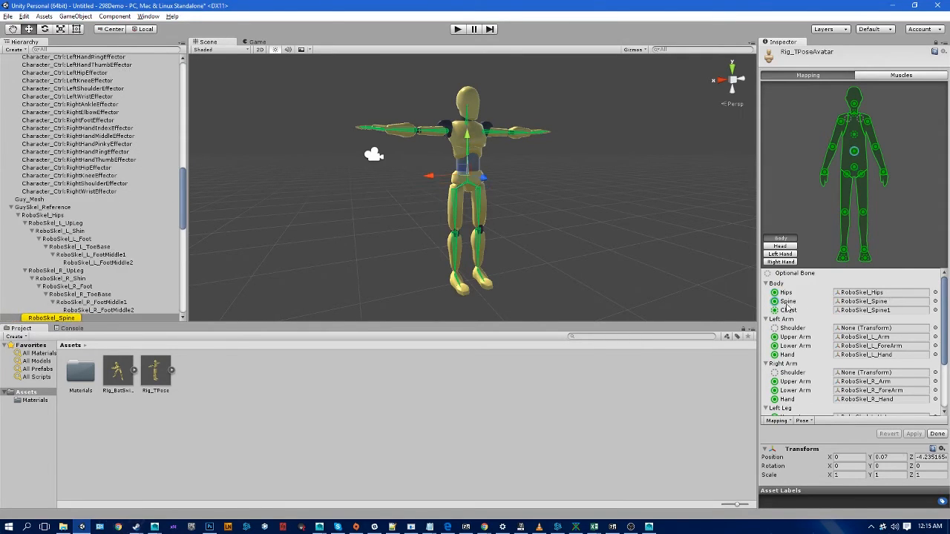
left_click(788, 310)
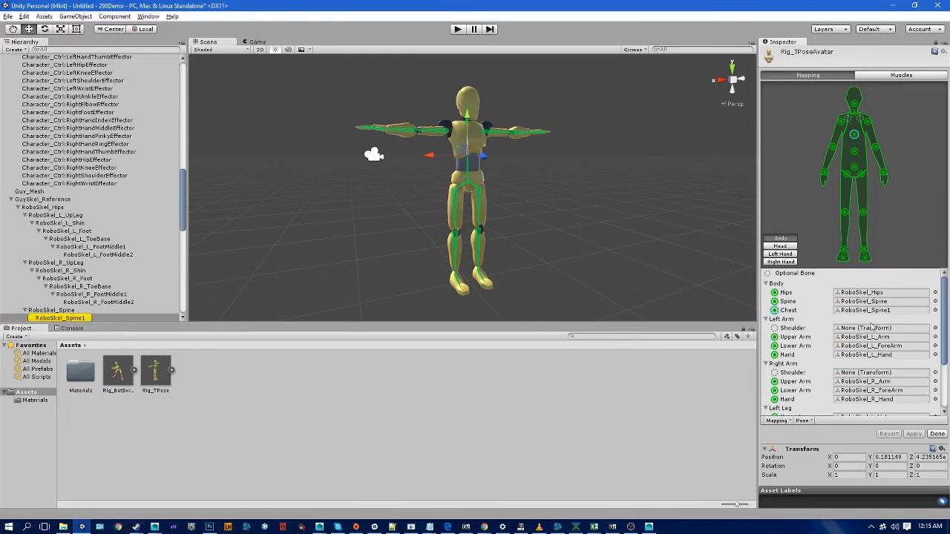
left_click(793, 329)
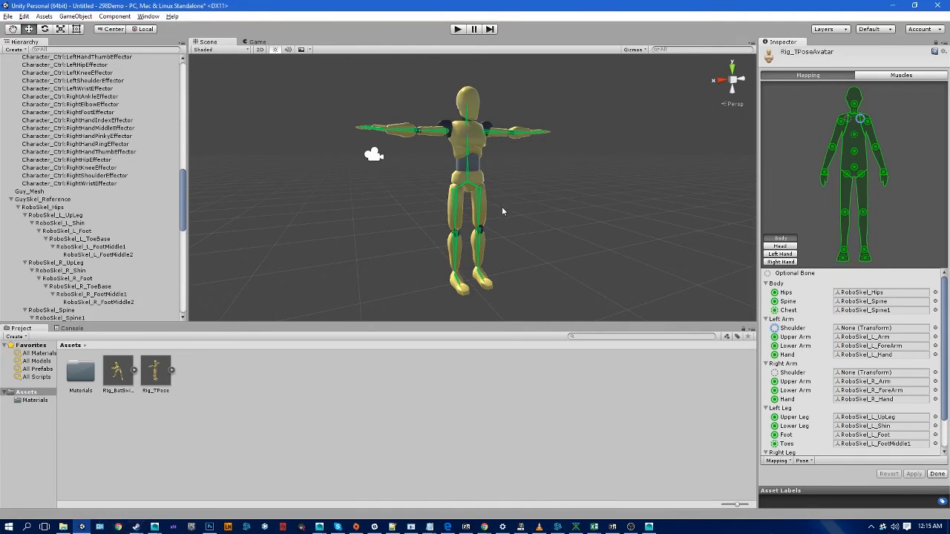
Examine the upper-body bones up close and review the avatar's arm and leg bone assignments.
right_click_drag(503, 211, 538, 212, "alt")
middle_click_drag(538, 212, 486, 227, "alt")
right_click_drag(486, 226, 520, 234, "alt")
middle_click_drag(519, 234, 495, 261, "alt")
right_click_drag(495, 261, 546, 252, "alt")
middle_click_drag(445, 208, 513, 207, "alt")
right_click_drag(513, 207, 631, 211, "alt")
left_click_drag(499, 189, 468, 222, "alt")
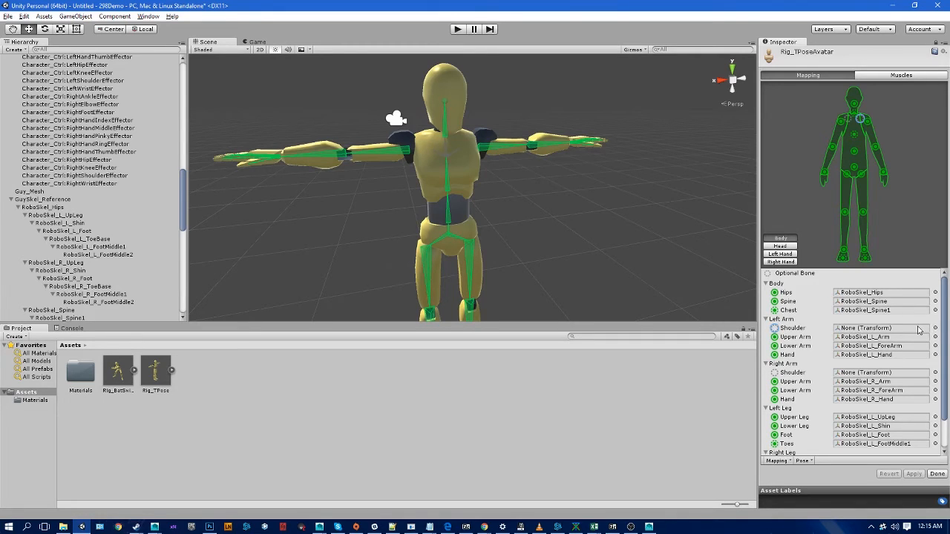
scroll(904, 344, "down", 3)
left_click_drag(646, 250, 676, 173, "alt")
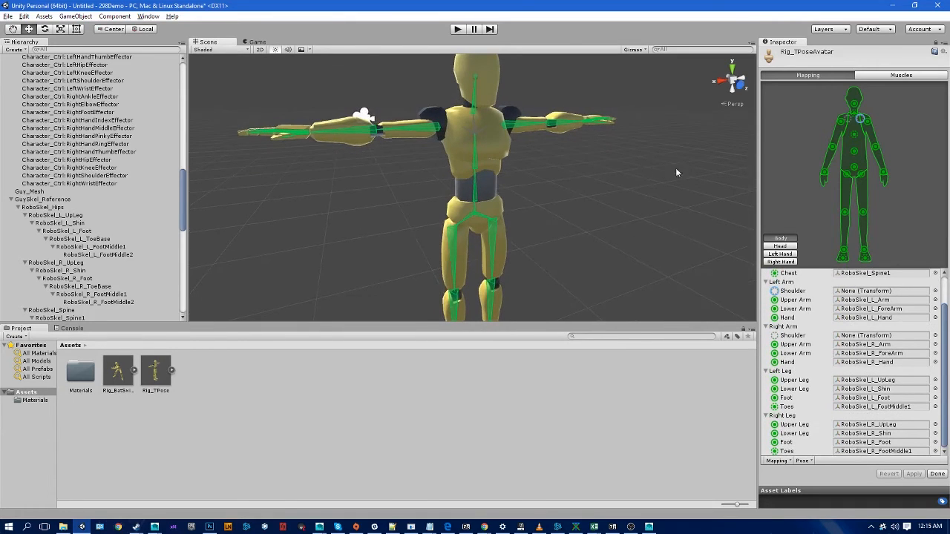
Review the avatar's left hand, right hand and head bone assignments, ending on the body mapping.
left_click(780, 255)
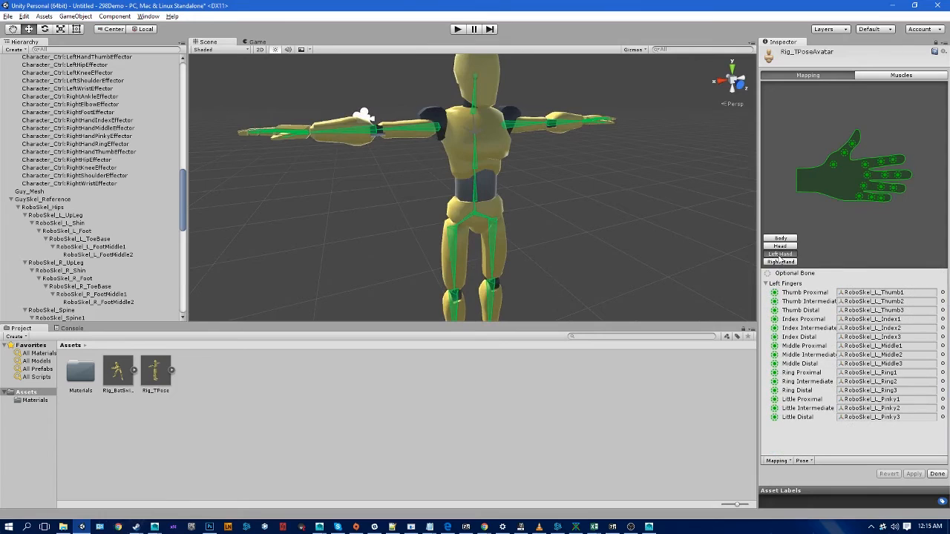
left_click(792, 263)
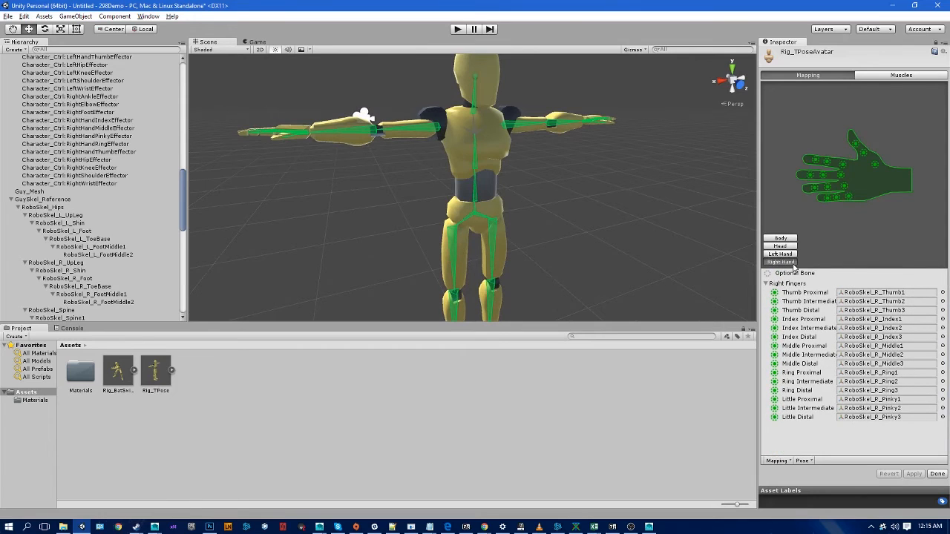
left_click(787, 249)
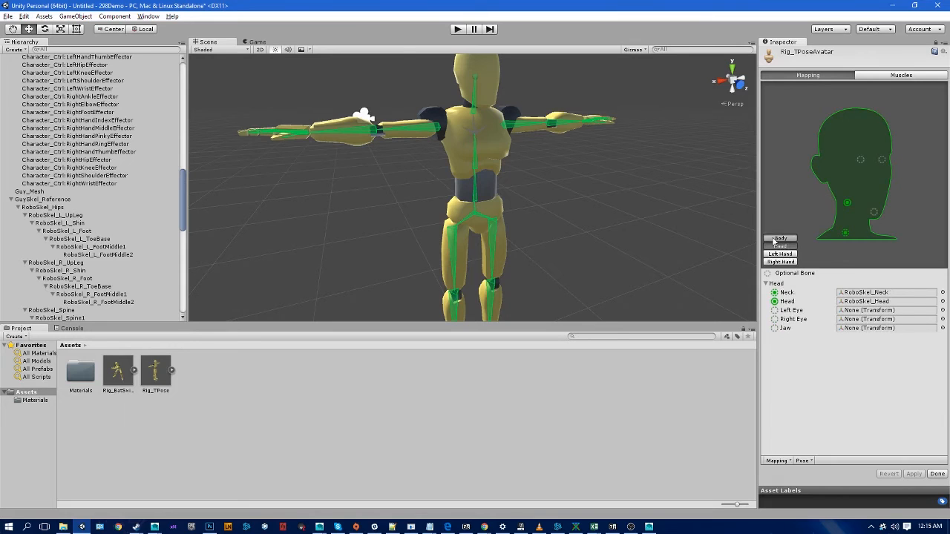
left_click(779, 238)
scroll(870, 332, "down", 2)
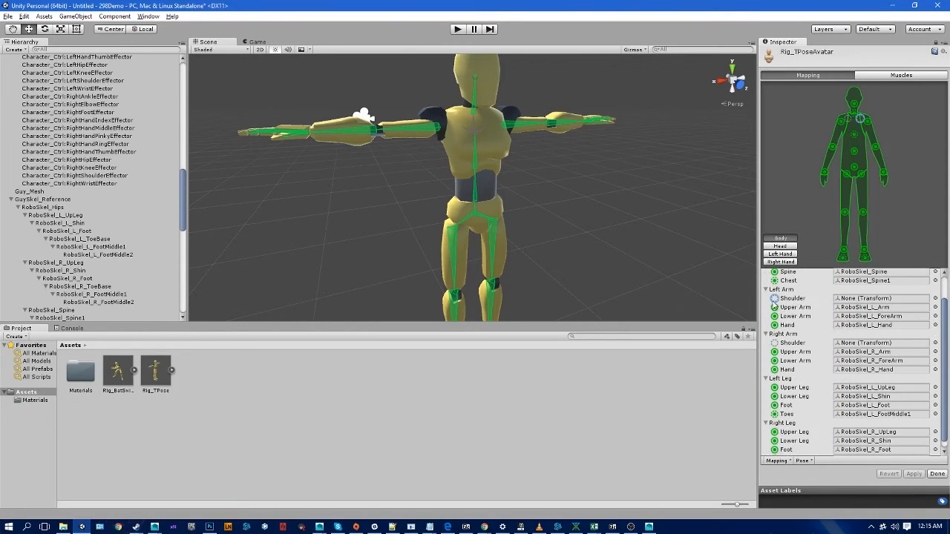
scroll(445, 215, "down", 3)
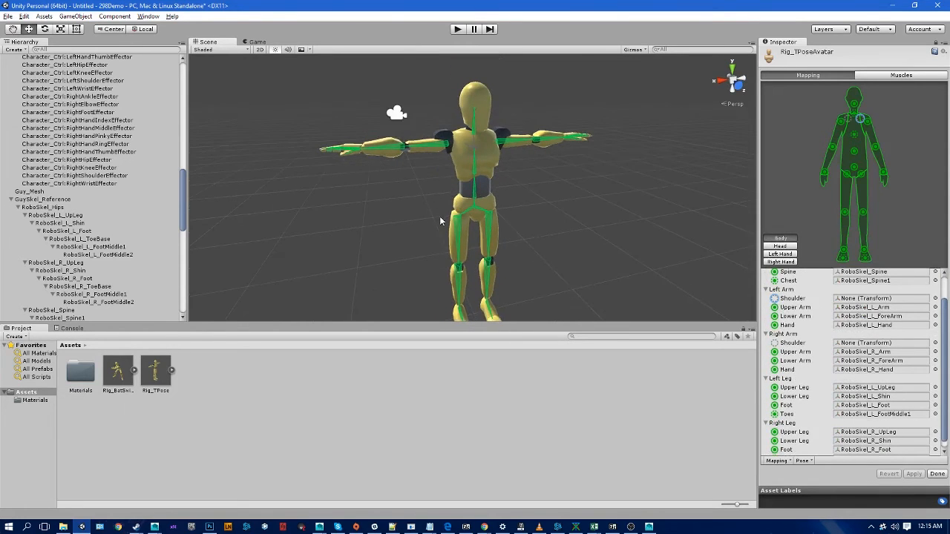
Check the left upper arm and chest bones on the character against the avatar's body slots.
left_click_drag(547, 240, 431, 157, "alt")
scroll(544, 143, "up", 2)
left_click(537, 134)
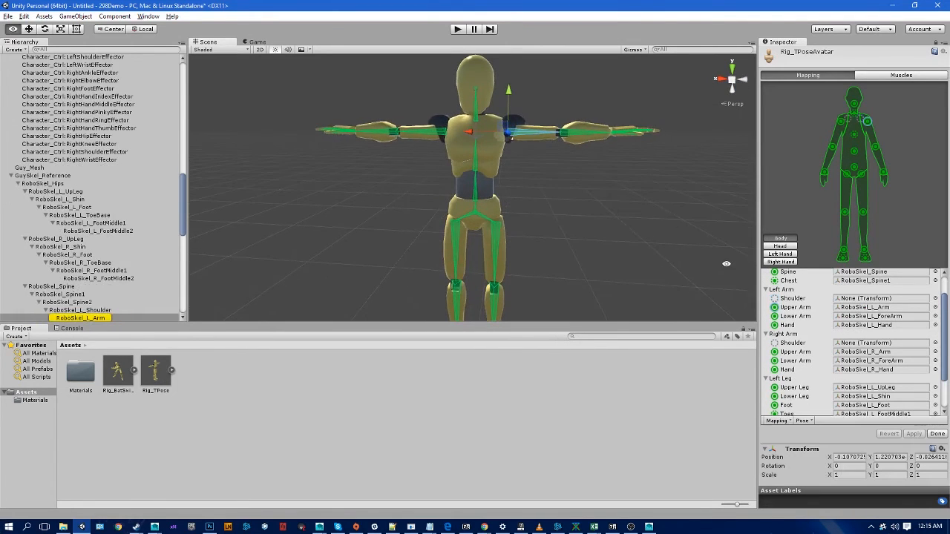
scroll(876, 381, "down", 2)
scroll(819, 311, "up", 2)
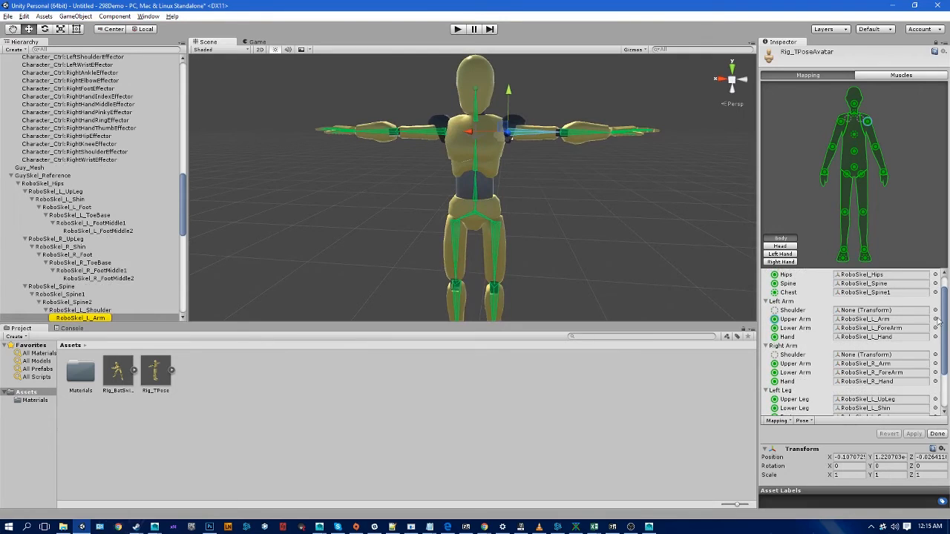
left_click(484, 172)
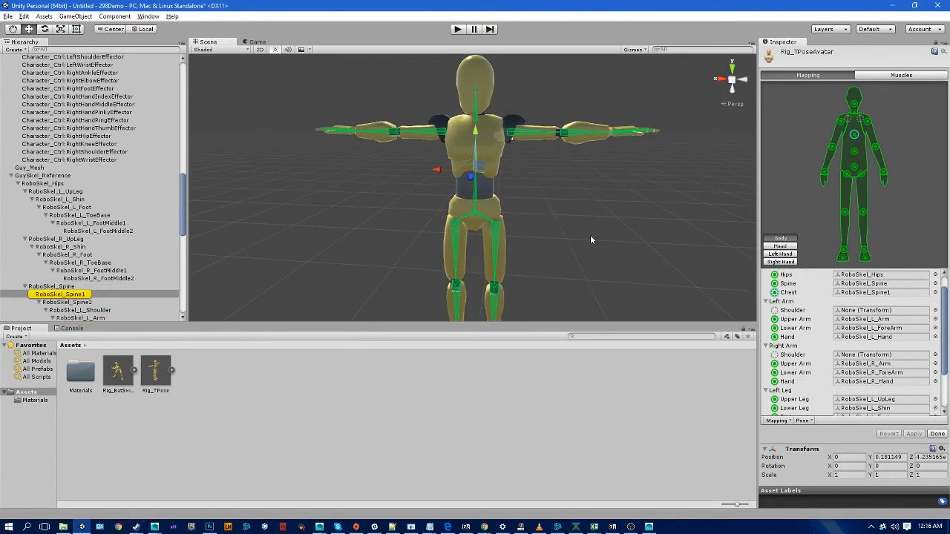
left_click_drag(591, 236, 614, 246, "alt")
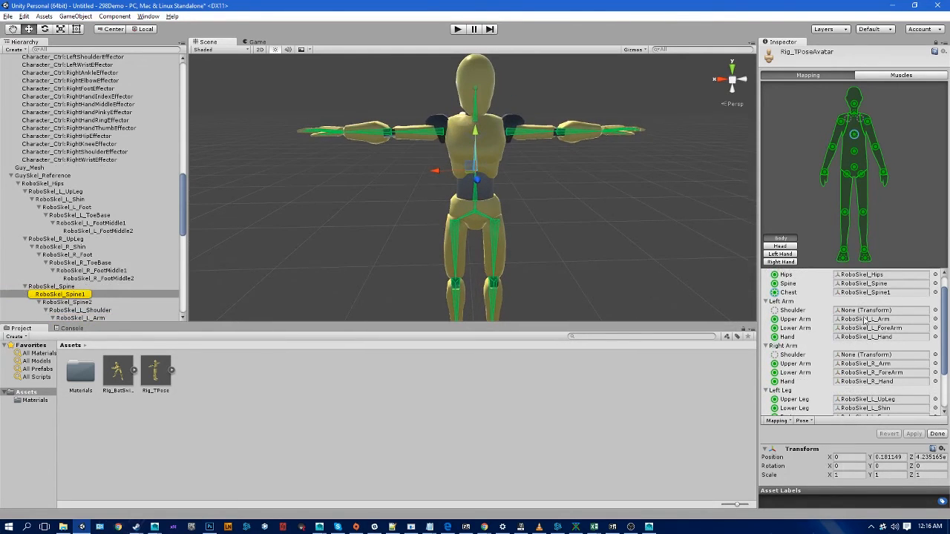
Search the transforms for "shoulder" and assign Character_Ctrl:LeftShoulder to the avatar's left Shoulder slot.
left_click(838, 311)
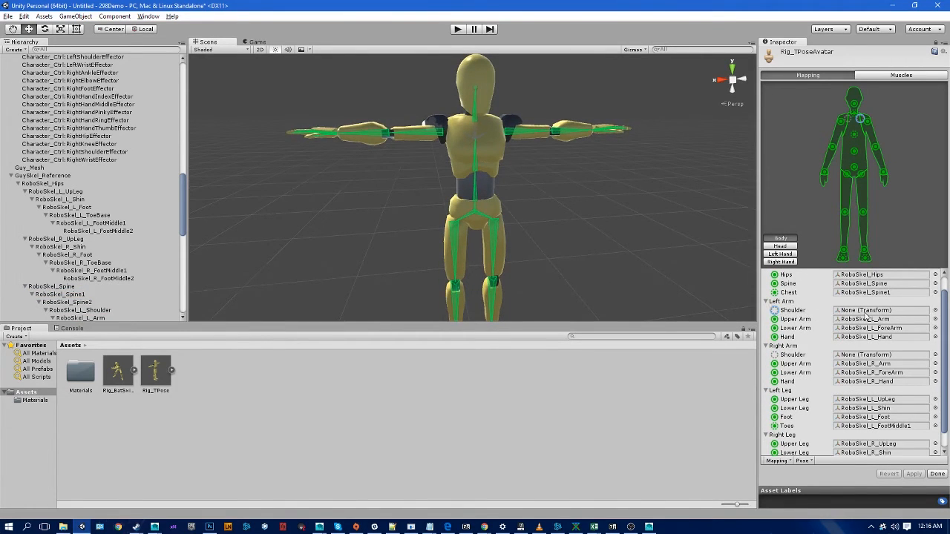
left_click(935, 311)
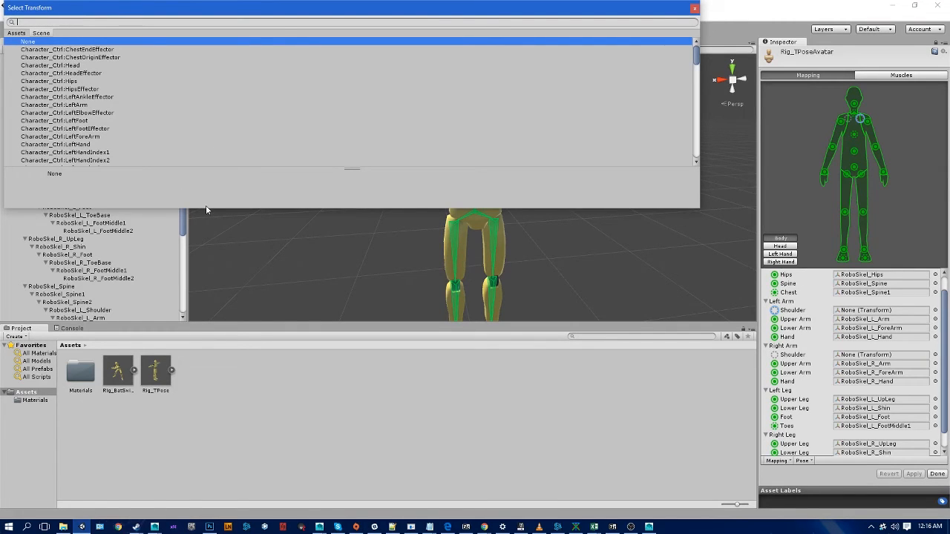
left_click_drag(214, 209, 269, 296)
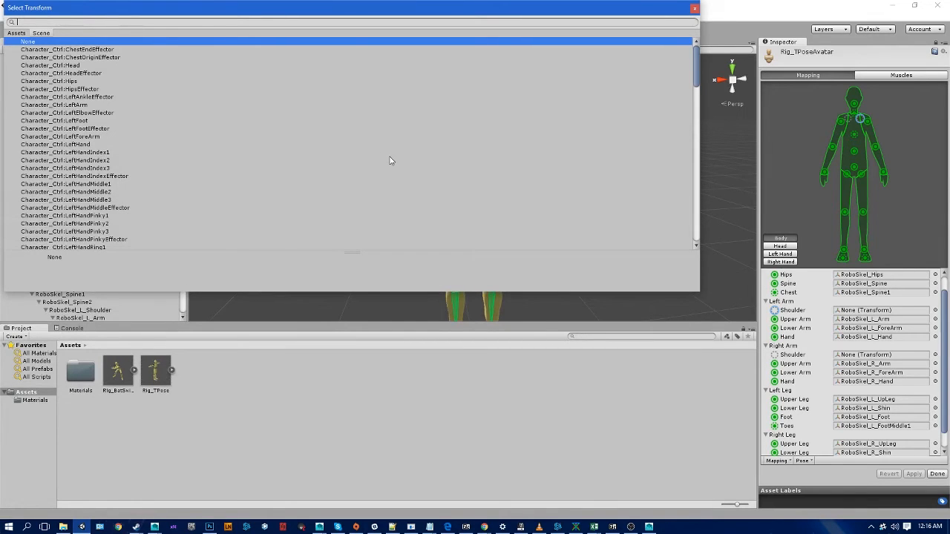
type("shoulder")
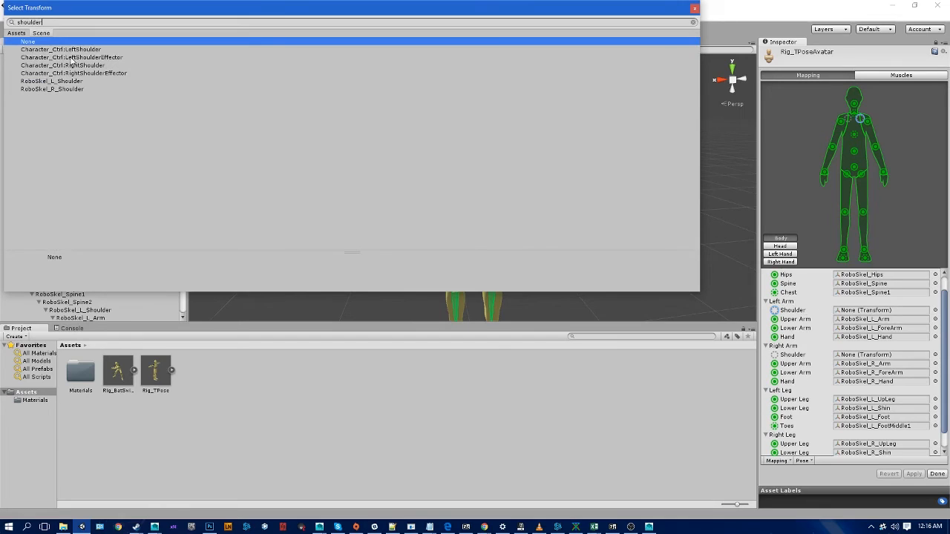
left_click(111, 49)
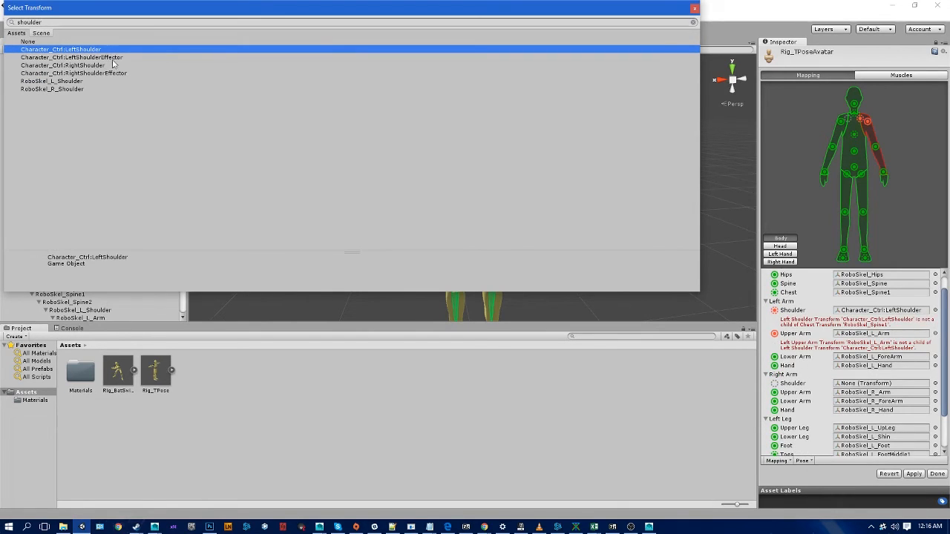
left_click_drag(73, 14, 83, 243)
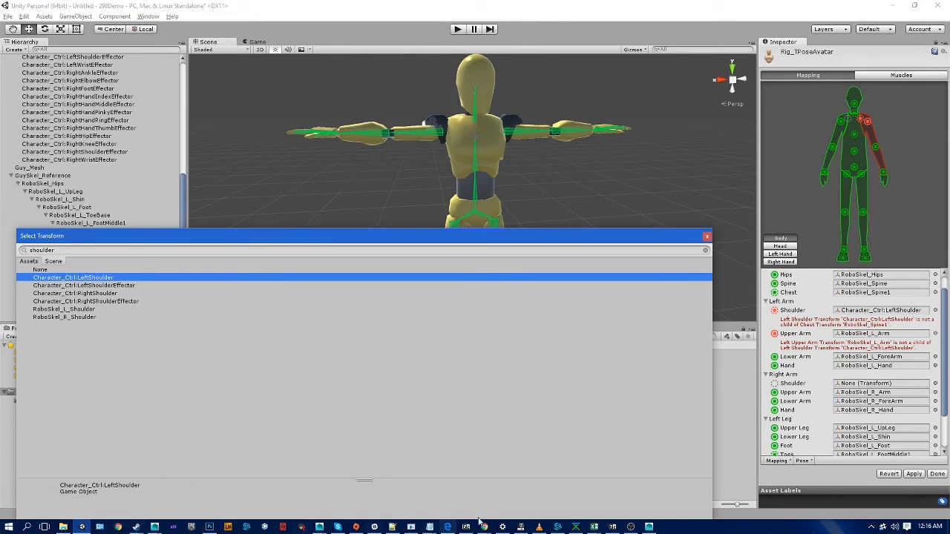
left_click(342, 176)
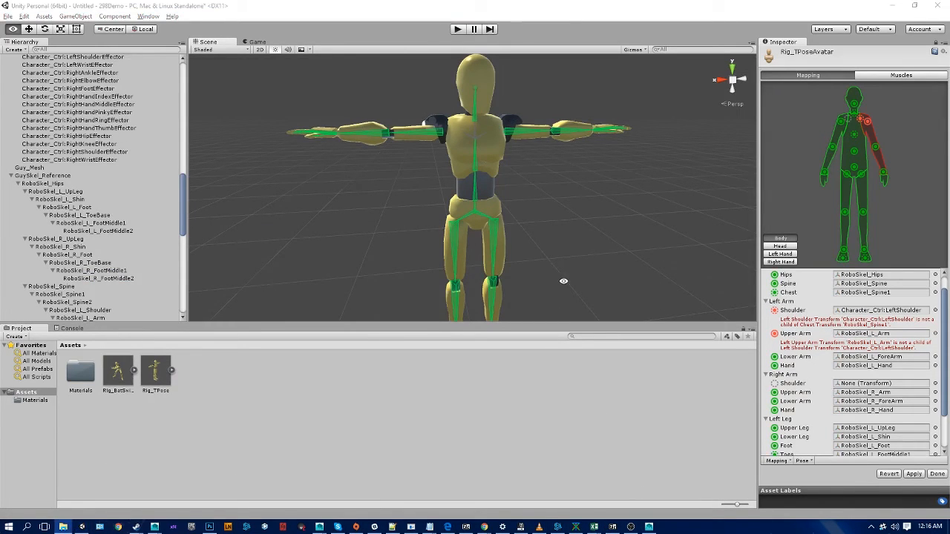
mouse_move(81, 527)
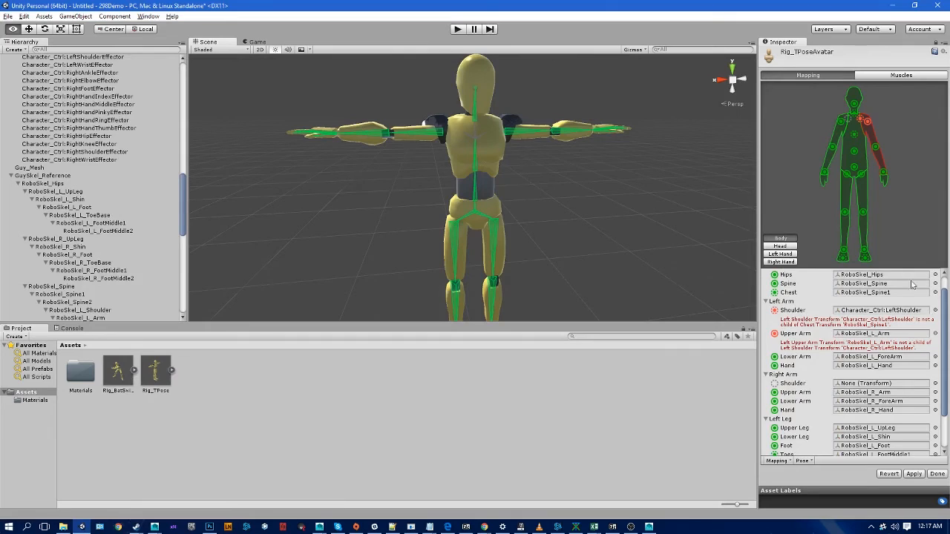
Assign RoboSkel_L_Shoulder to the avatar's left Shoulder slot, searching the transforms for "should".
left_click(935, 311)
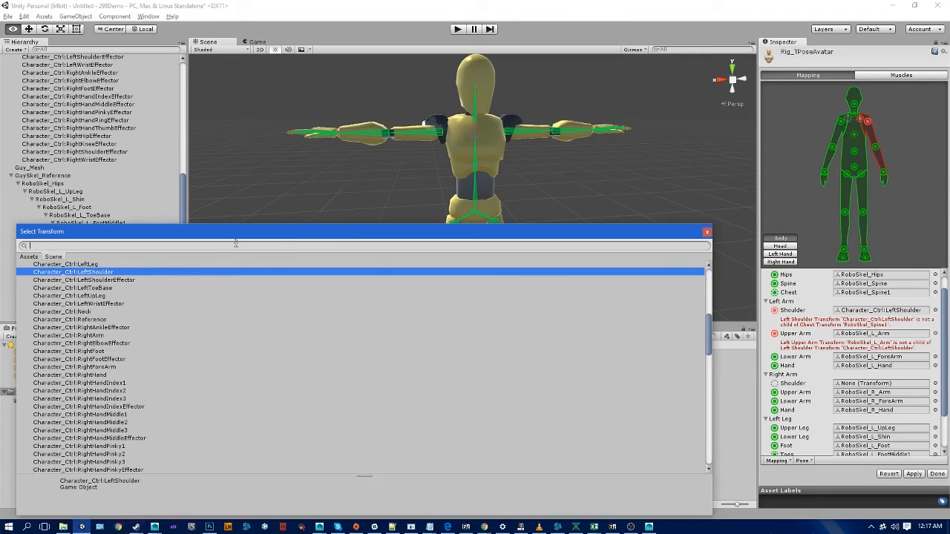
type("should")
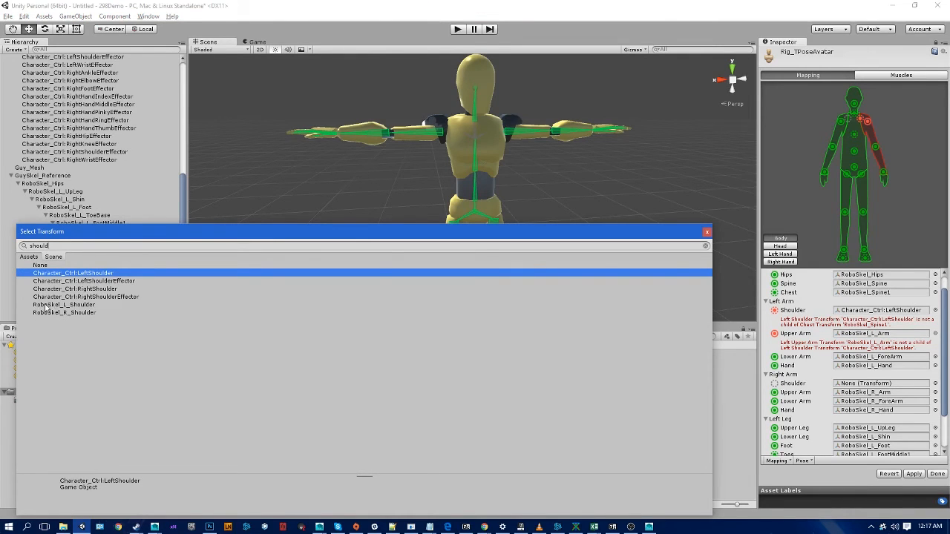
left_click(46, 305)
double_click(46, 305)
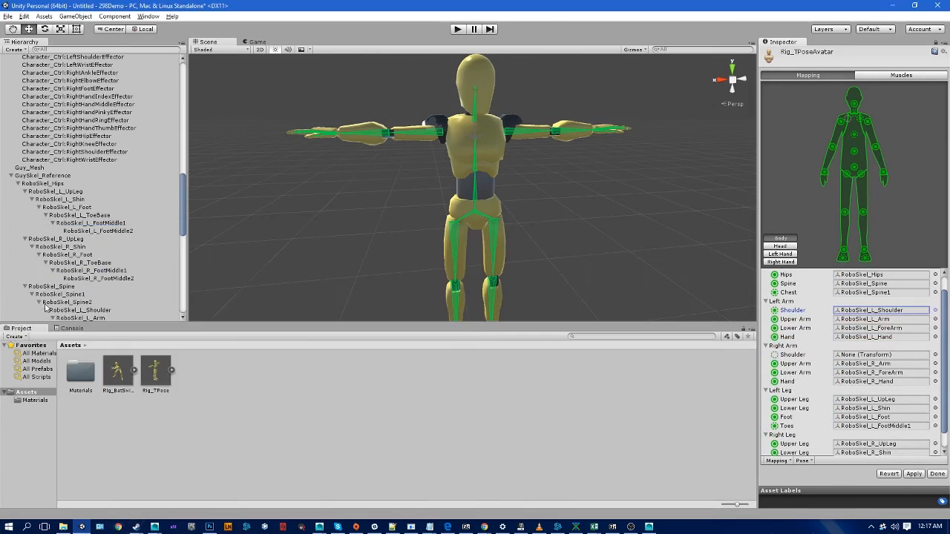
Assign RoboSkel_R_Shoulder to the avatar's right Shoulder slot, searching the transforms for "should".
left_click(935, 355)
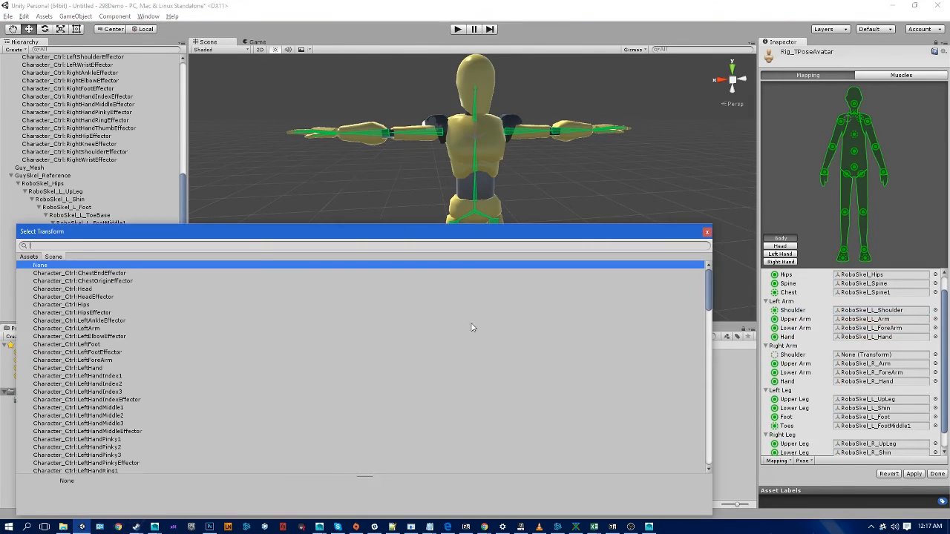
type("should")
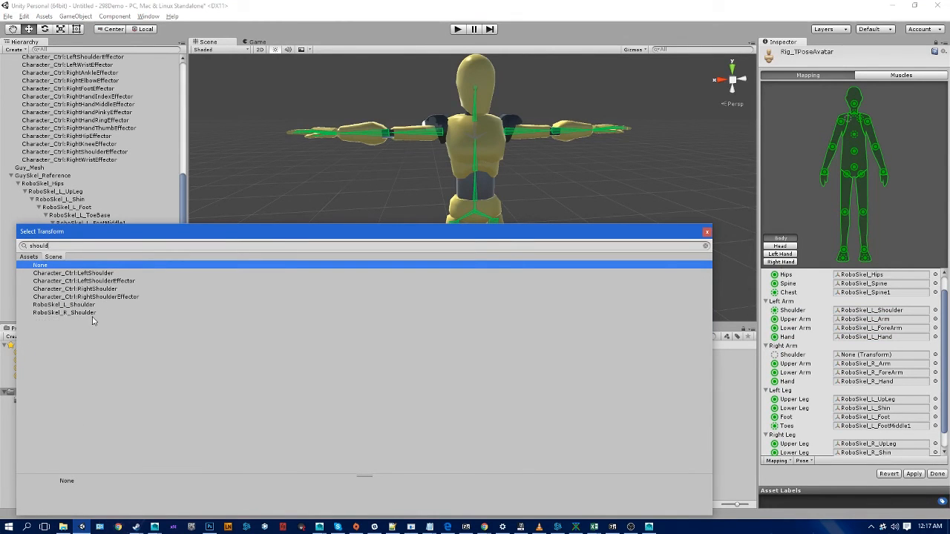
double_click(87, 314)
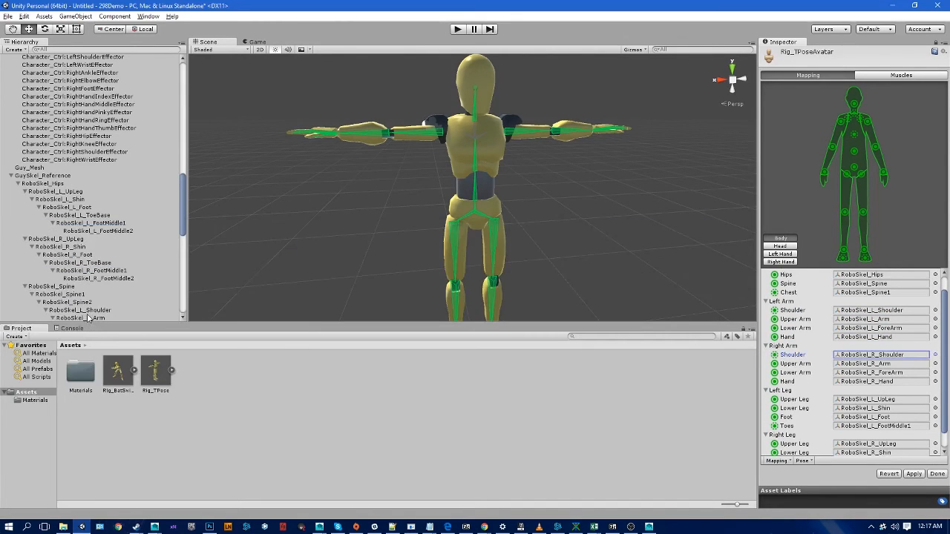
Try RoboSkel_L_Foot as the bone for the avatar's left Upper Arm slot.
scroll(632, 242, "down", 5, "alt")
left_click_drag(632, 242, 524, 213, "alt")
scroll(527, 217, "up", 3, "alt")
middle_click_drag(587, 238, 589, 312, "alt")
scroll(590, 311, "up", 4, "alt")
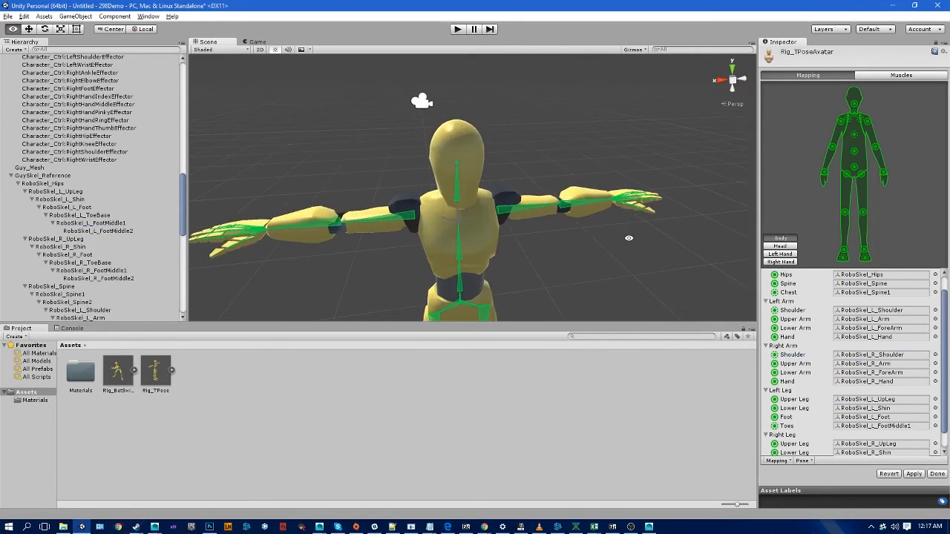
left_click(864, 320)
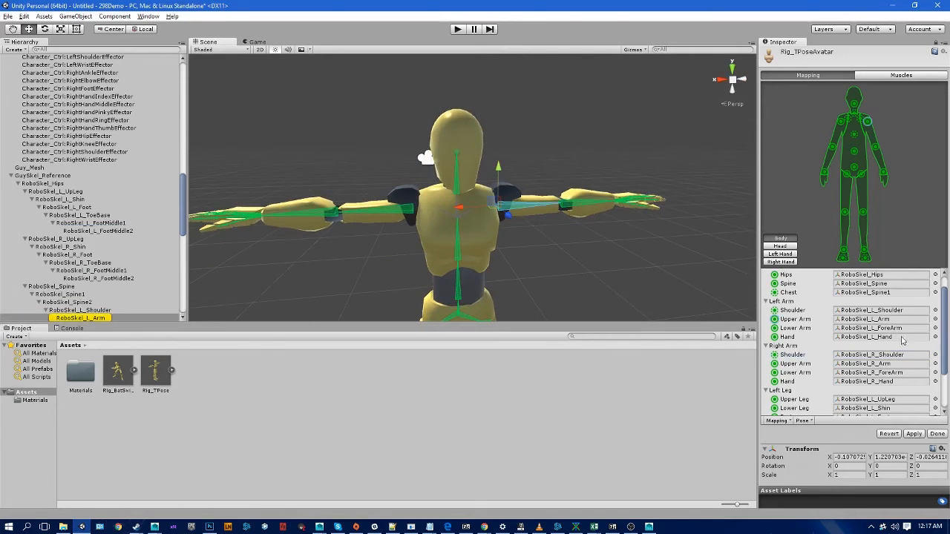
left_click(936, 320)
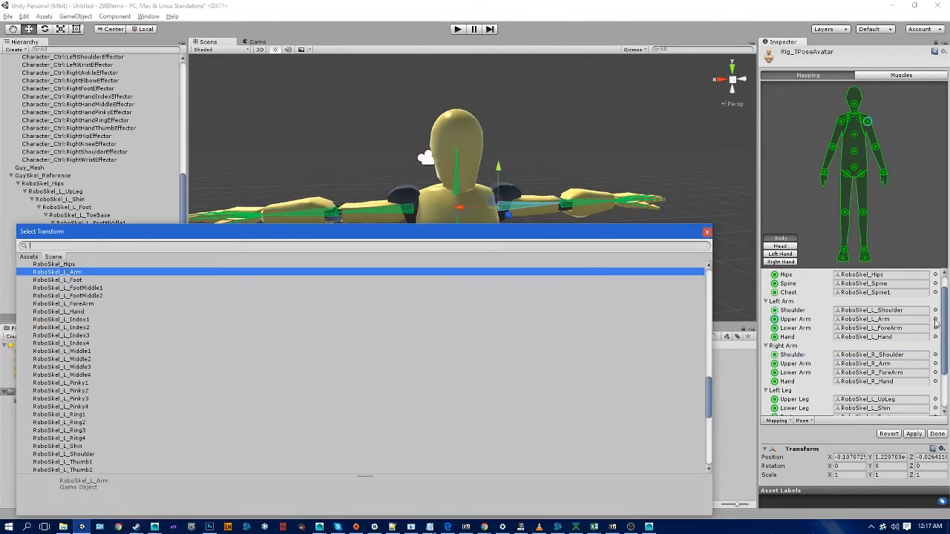
left_click(96, 281)
left_click(707, 233)
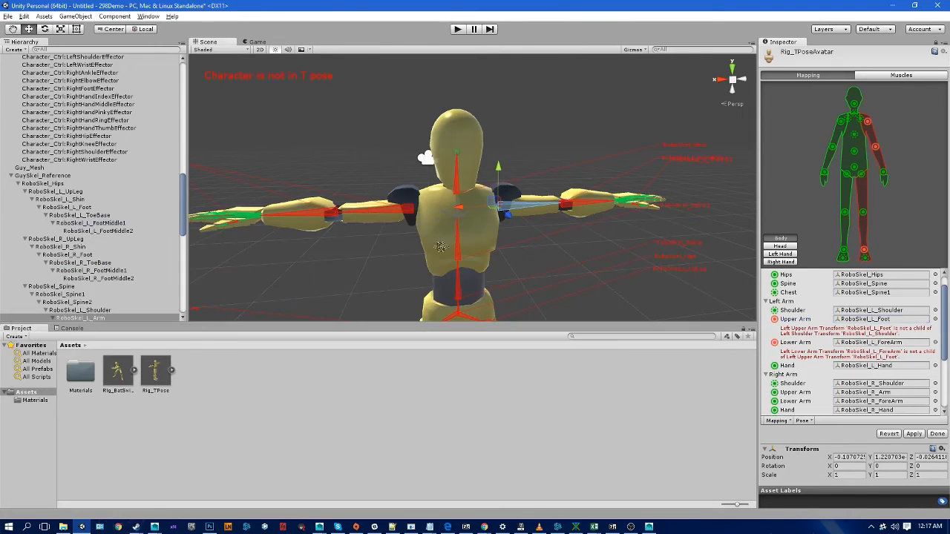
Examine the full character's skeleton from the front with the wrong left Upper Arm bone assigned.
left_click(396, 204)
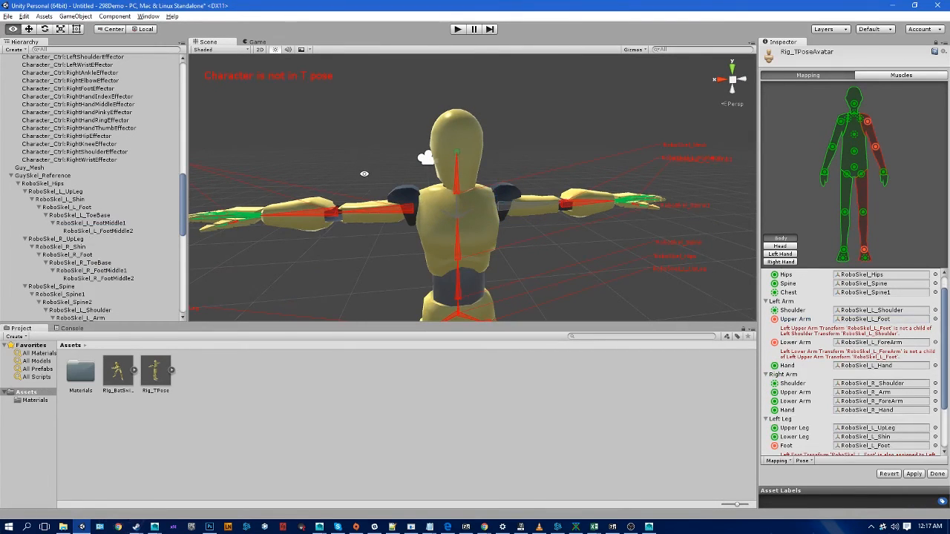
left_click_drag(365, 174, 423, 172, "alt")
right_click_drag(423, 172, 341, 170, "alt")
left_click_drag(381, 161, 299, 144, "alt")
middle_click_drag(379, 179, 365, 137, "alt")
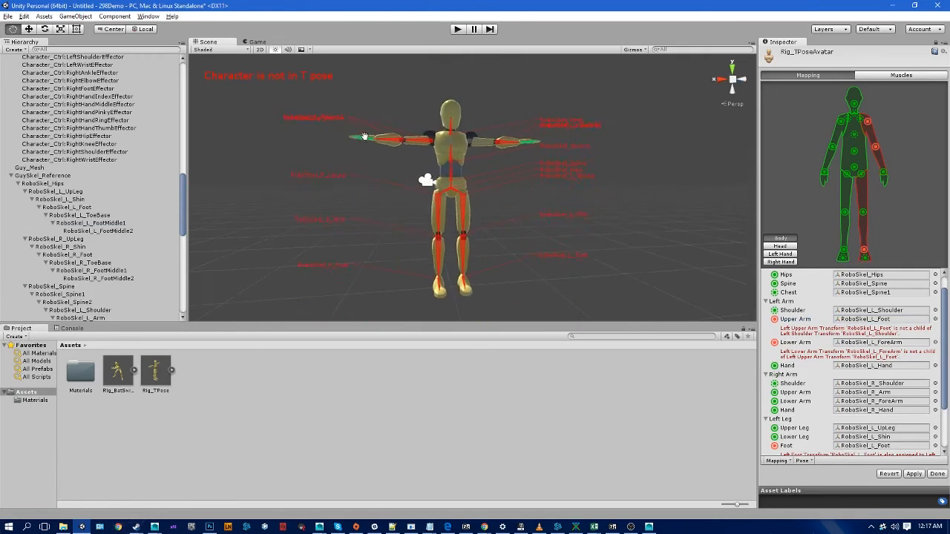
left_click_drag(364, 136, 484, 191, "alt")
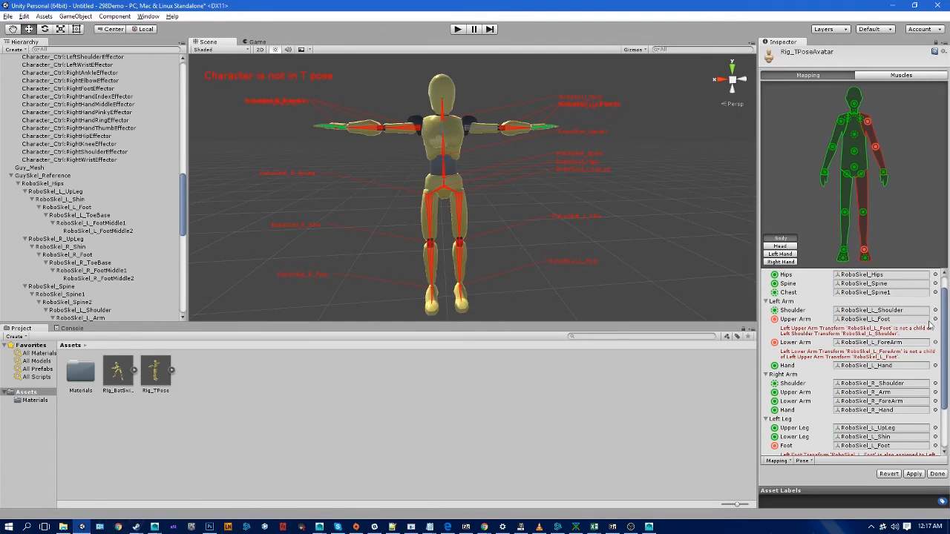
Reassign RoboSkel_L_Arm to the avatar's left Upper Arm slot.
left_click(795, 319)
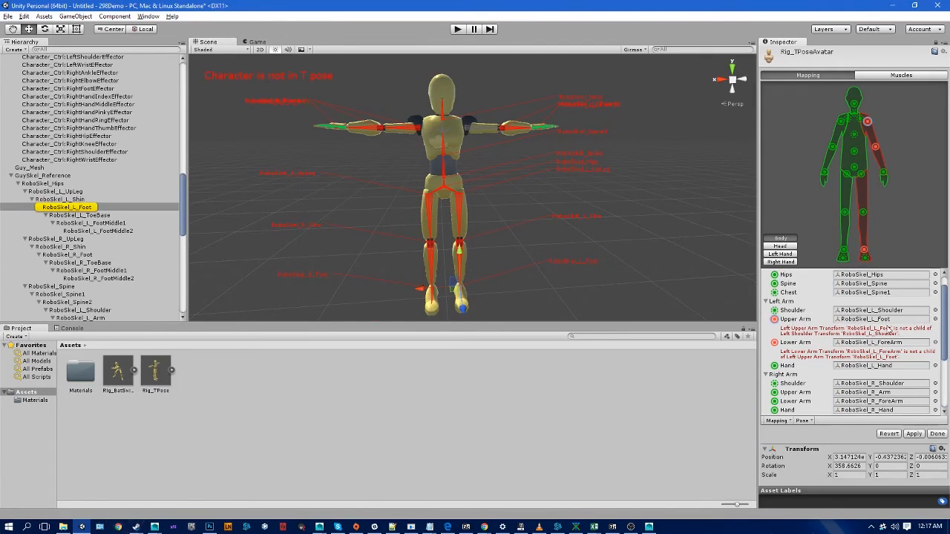
left_click(935, 320)
scroll(141, 277, "up", 1)
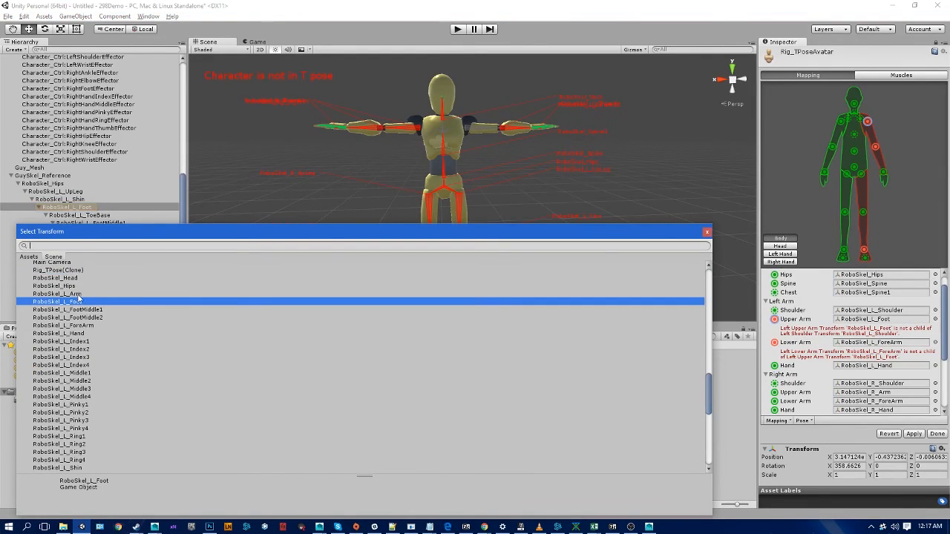
left_click(80, 294)
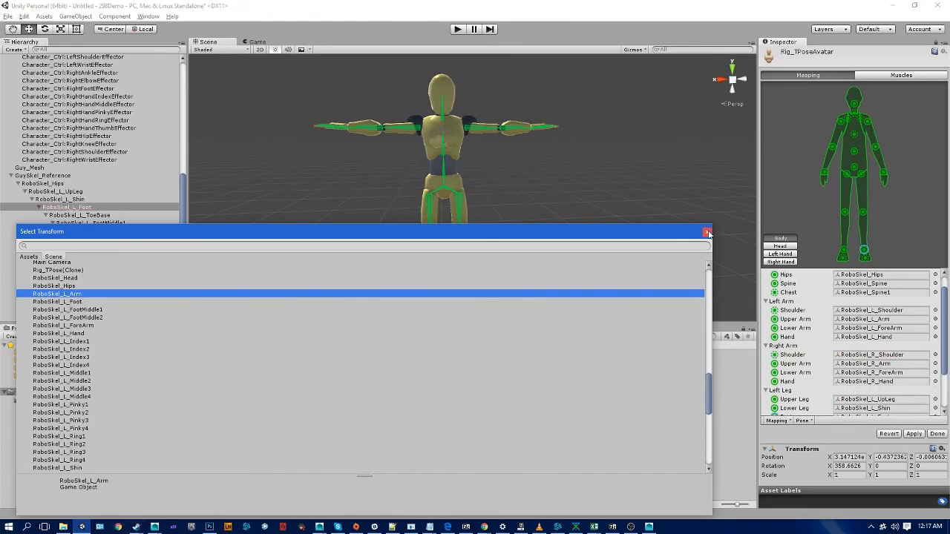
left_click(707, 233)
Apply the avatar's bone mapping and finish the avatar configuration.
scroll(873, 362, "up", 2)
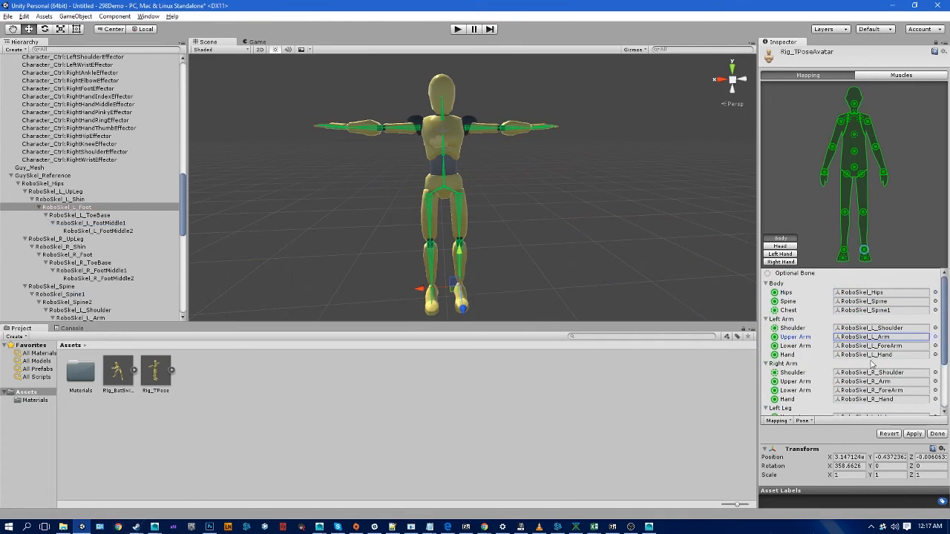
left_click(910, 434)
left_click(939, 434)
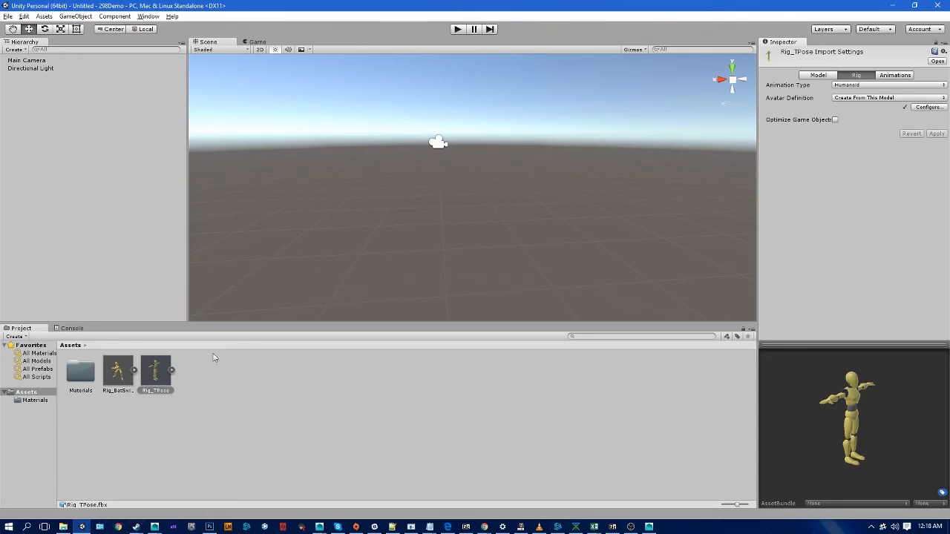
Inspect the sub-assets of Rig_TPose and view its generated avatar asset.
left_click(155, 372)
left_click(171, 370)
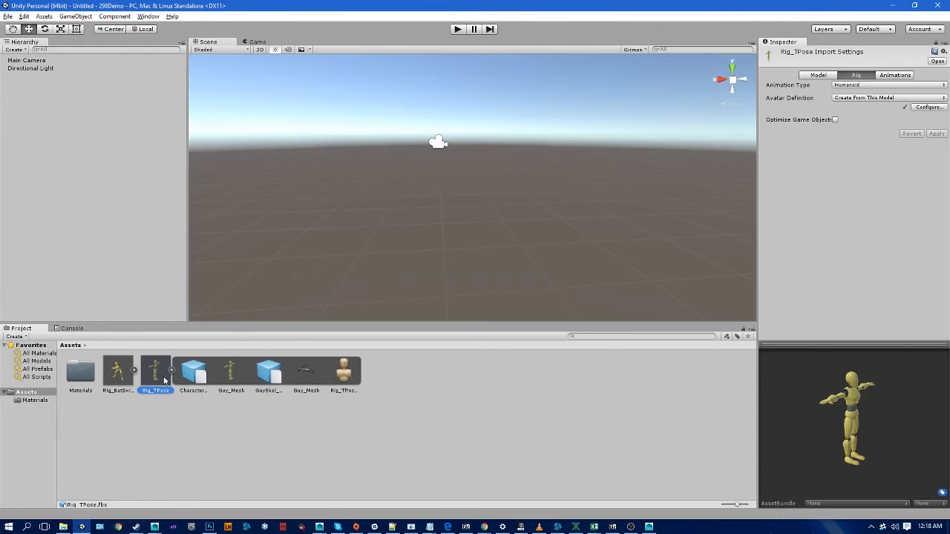
left_click(344, 375)
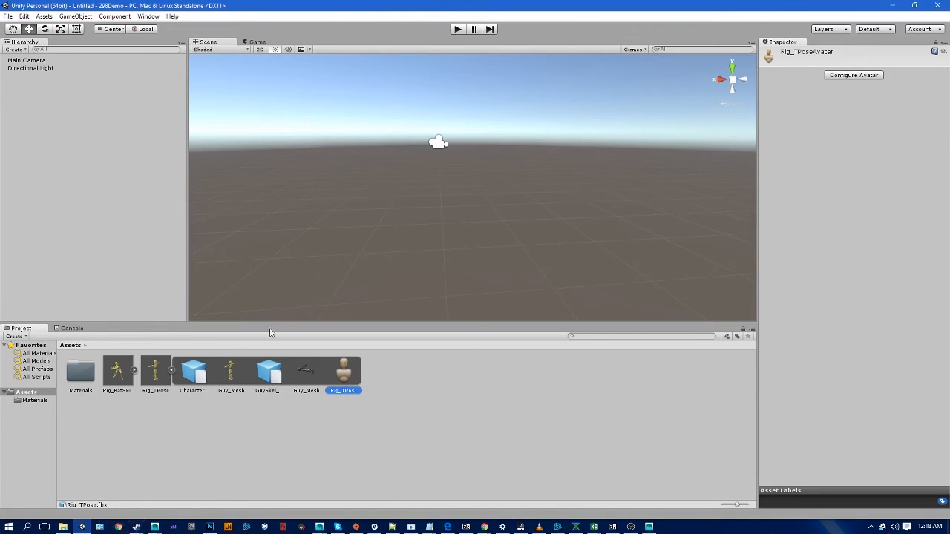
left_click(170, 371)
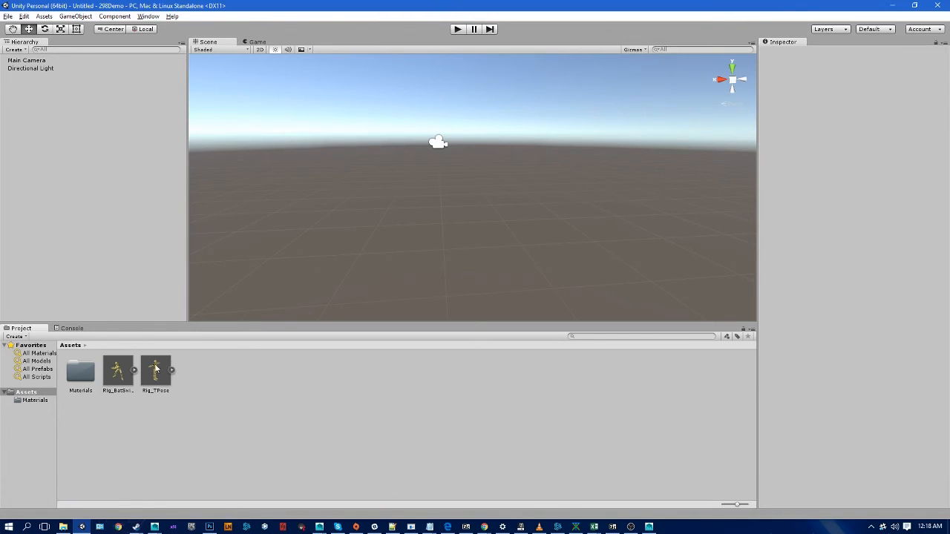
Set Rig_BatSwing's animation type to Humanoid with its avatar copied from Rig_TPoseAvatar, and apply the import settings.
left_click(116, 369)
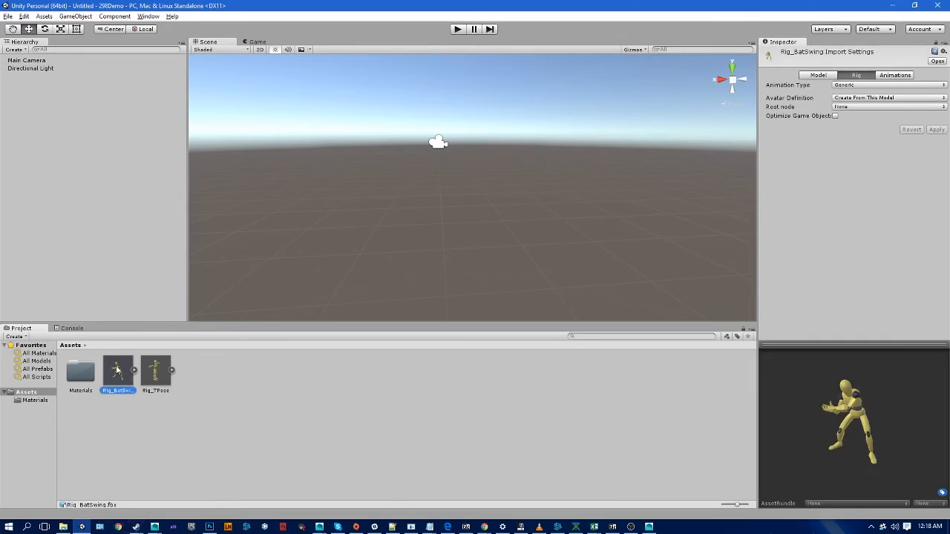
left_click(857, 85)
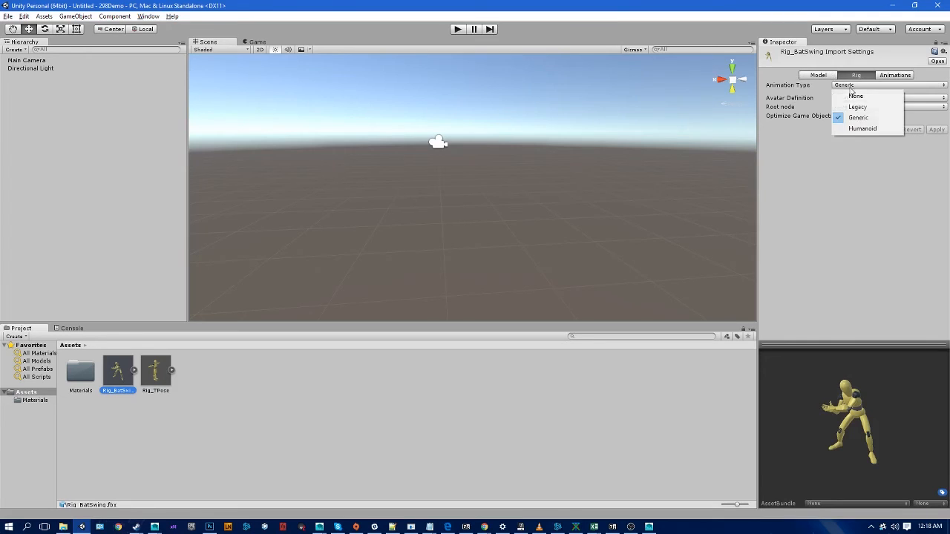
left_click(856, 128)
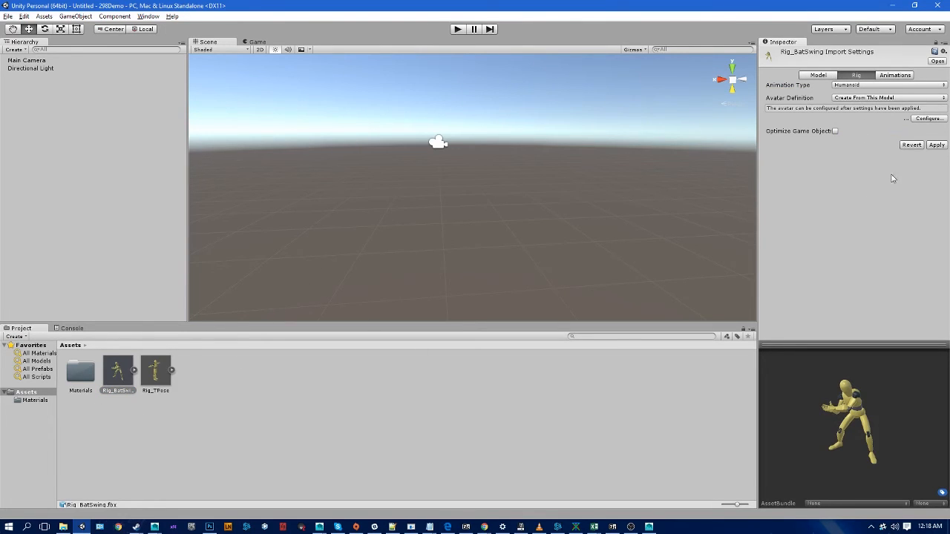
left_click(873, 99)
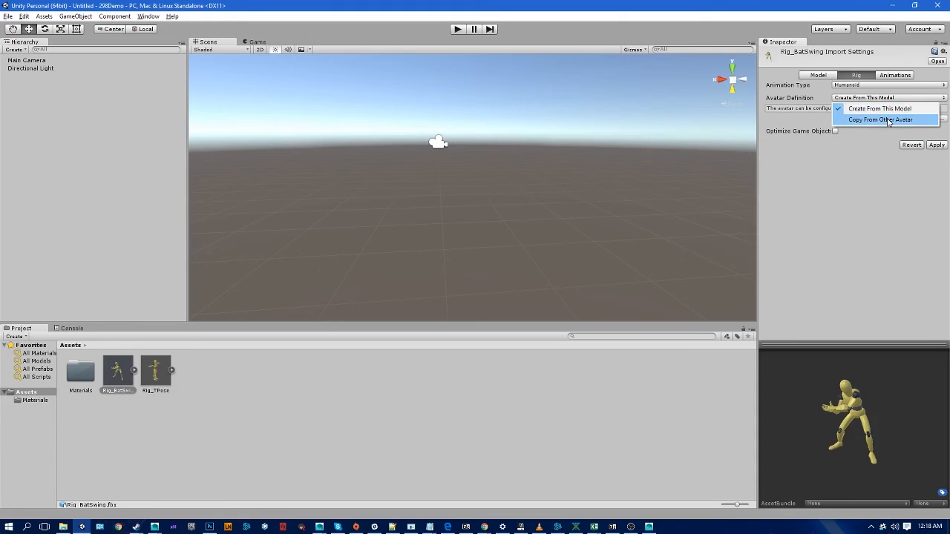
left_click(884, 119)
left_click(945, 135)
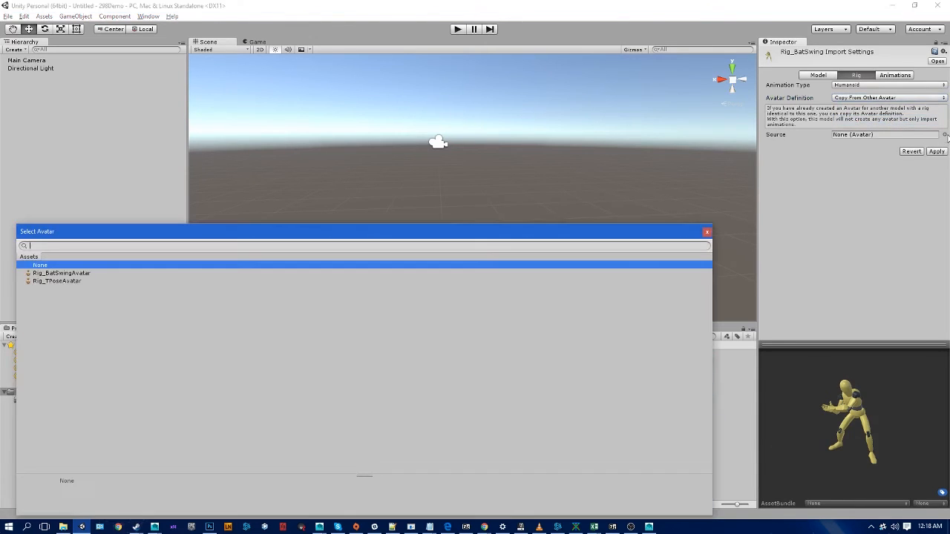
double_click(58, 281)
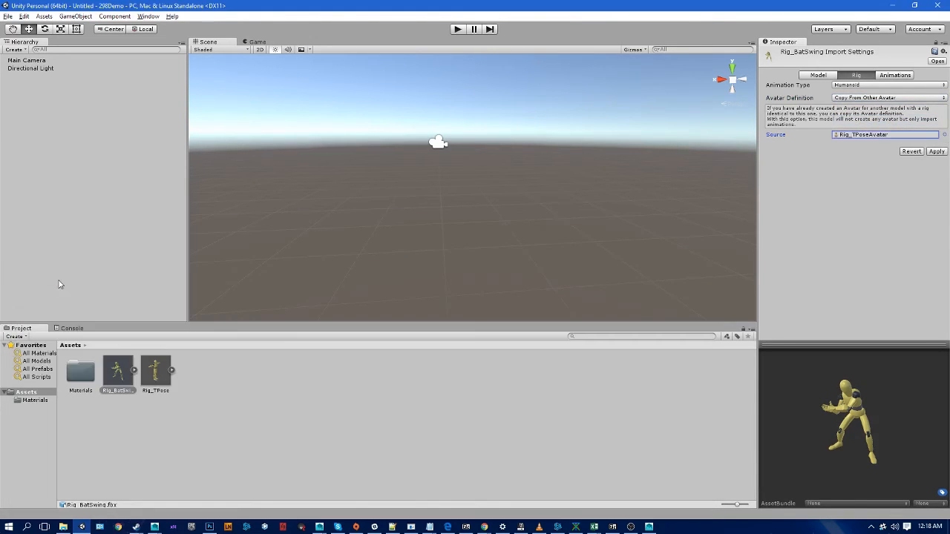
left_click(936, 151)
Compare the previewed default poses of the Rig_TPose and Rig_BatSwing models.
left_click(156, 374)
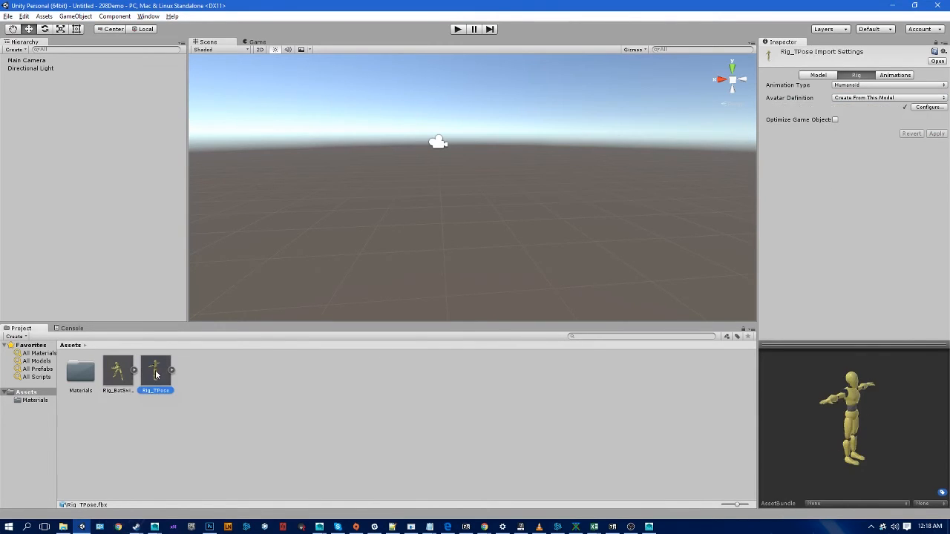
left_click_drag(836, 377, 857, 437)
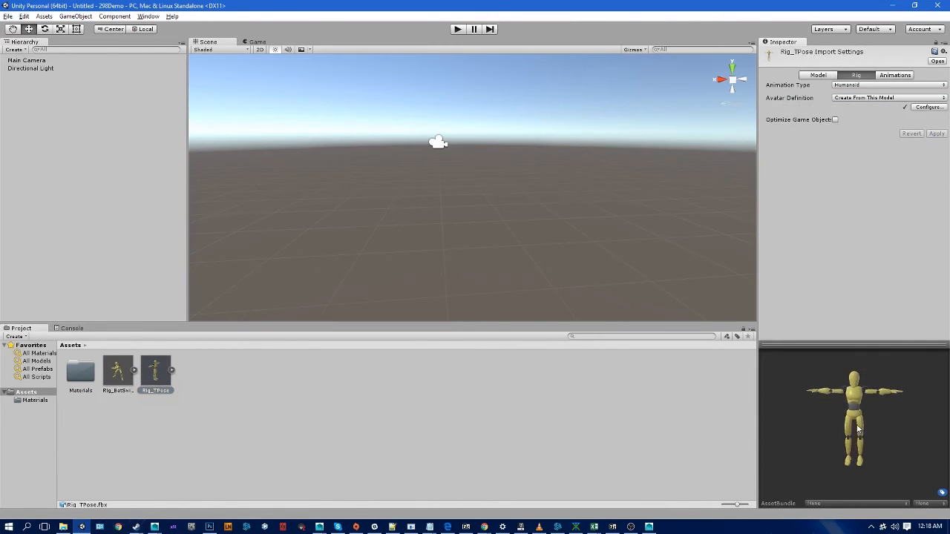
left_click(116, 377)
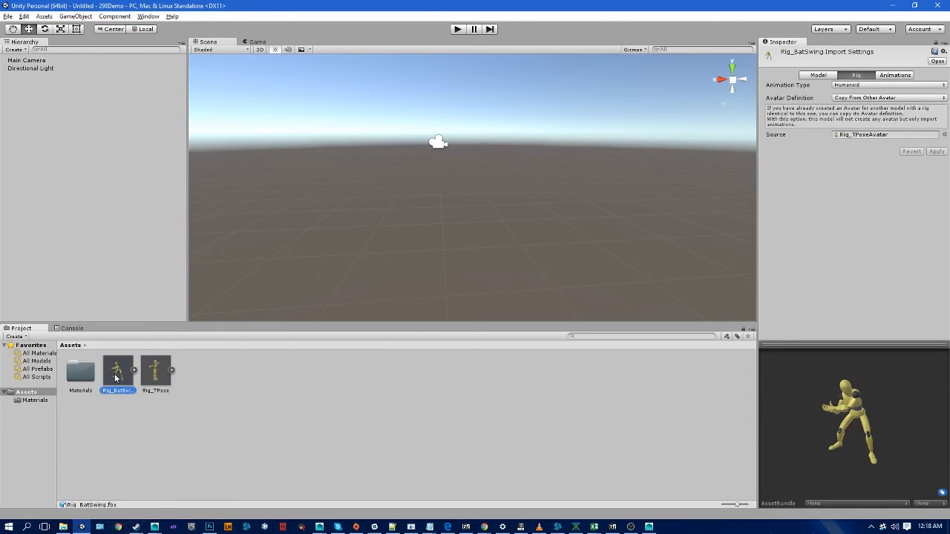
mouse_move(874, 435)
left_mouse_down()
mouse_move(881, 395)
mouse_move(910, 417)
mouse_move(875, 432)
left_mouse_up()
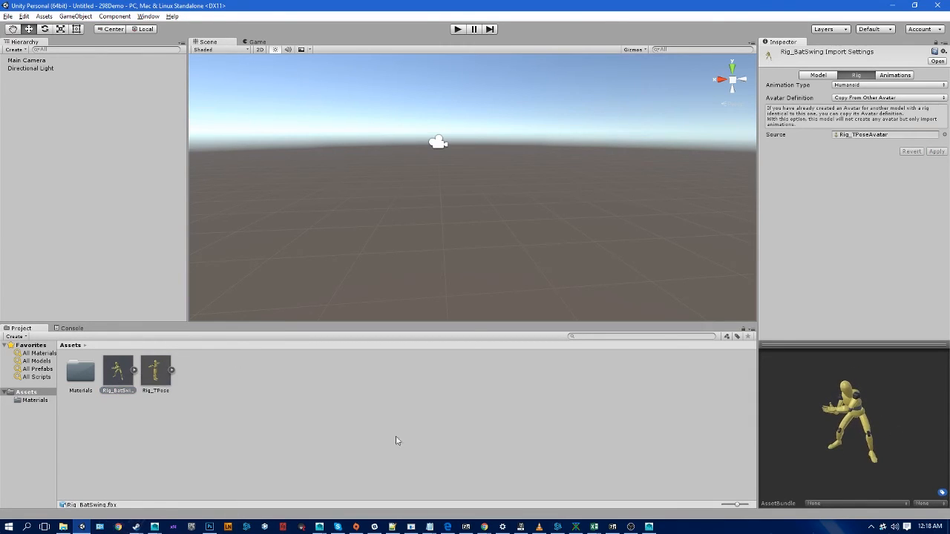
left_click(162, 383)
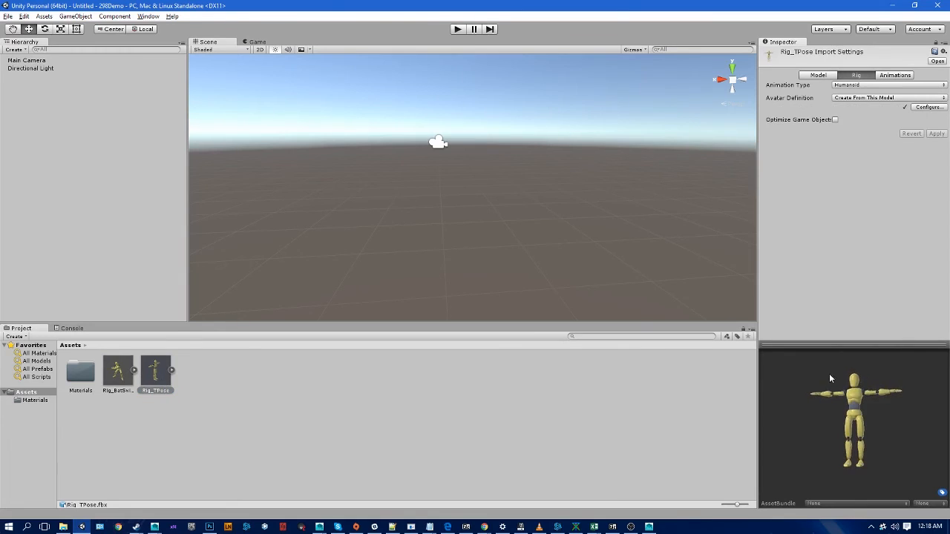
left_click_drag(830, 379, 844, 387)
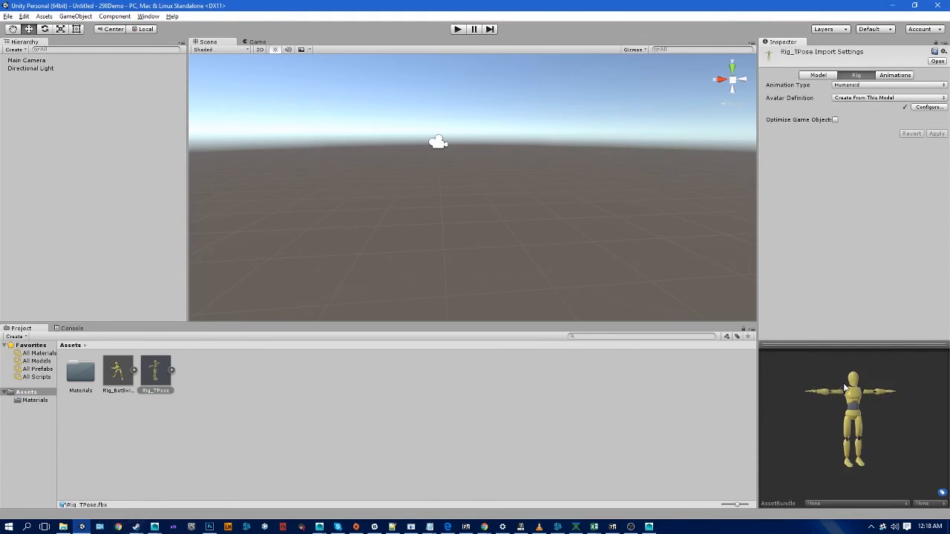
Switch Rig_BatSwing's avatar definition to Create From This Model, apply it and open the avatar configuration.
left_click(119, 367)
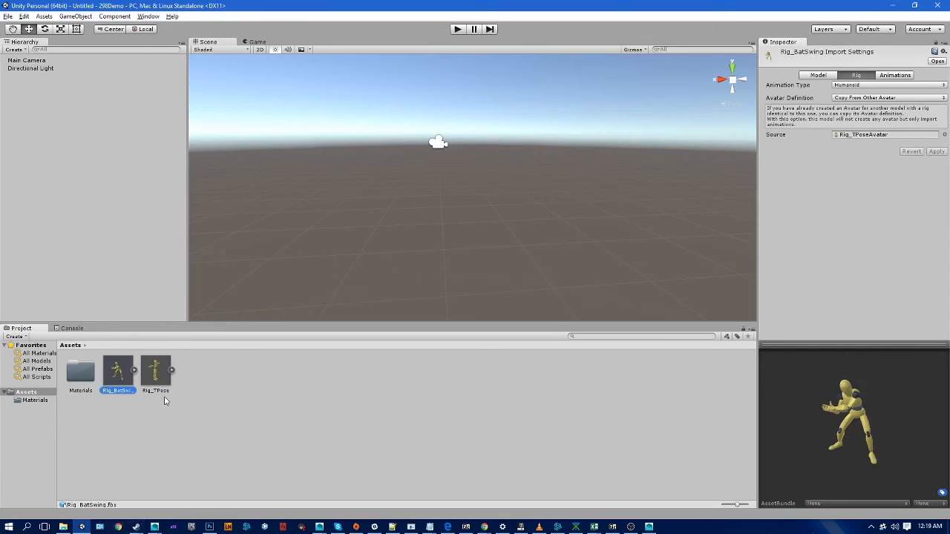
left_click(887, 98)
left_click(870, 109)
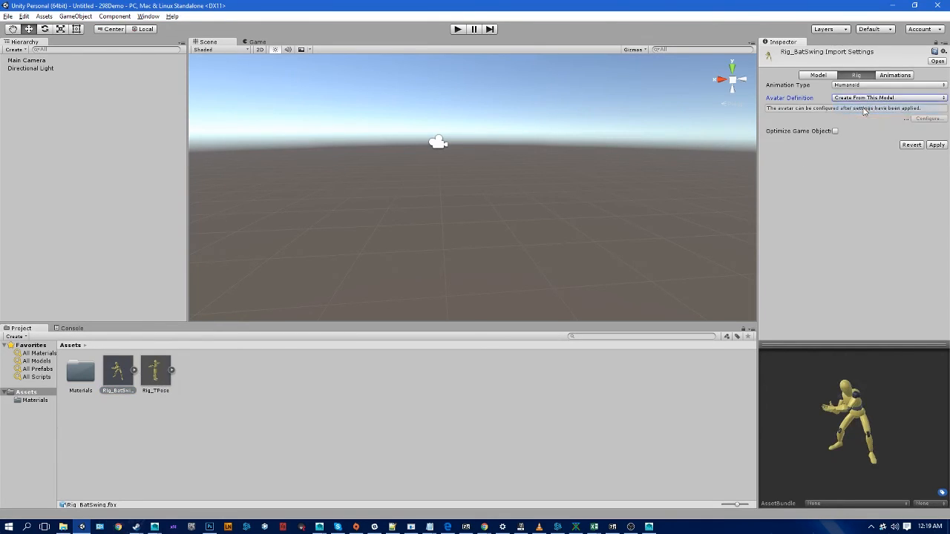
left_click(937, 145)
left_click(927, 107)
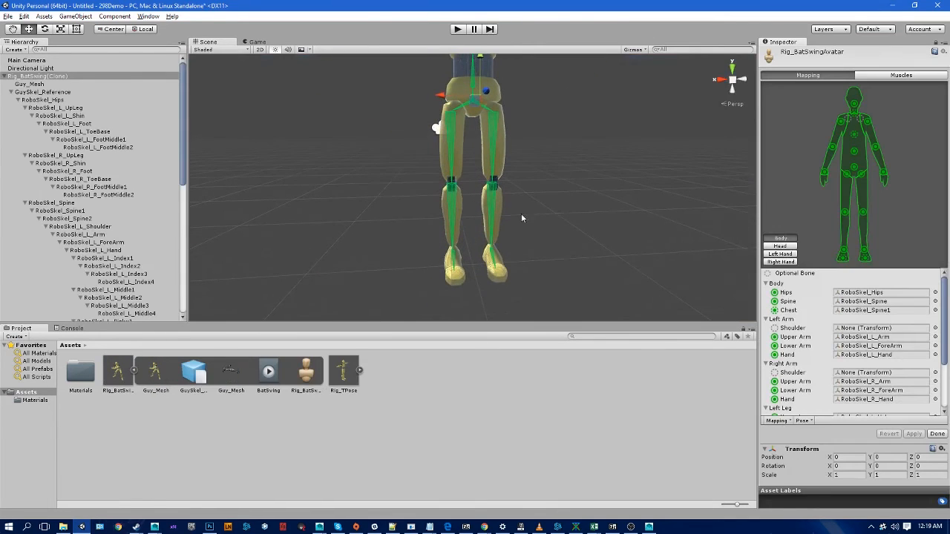
Examine the Rig_BatSwing avatar's skeleton and bone mapping from several angles, including the leg bones, and leave the avatar configuration.
middle_click_drag(544, 203, 562, 314, "alt")
left_click_drag(562, 314, 546, 250, "alt")
right_click_drag(546, 250, 496, 243, "alt")
mouse_move(496, 244)
left_mouse_down("alt")
mouse_move(512, 242)
mouse_move(499, 242)
left_mouse_up("alt")
middle_click_drag(499, 242, 470, 208, "alt")
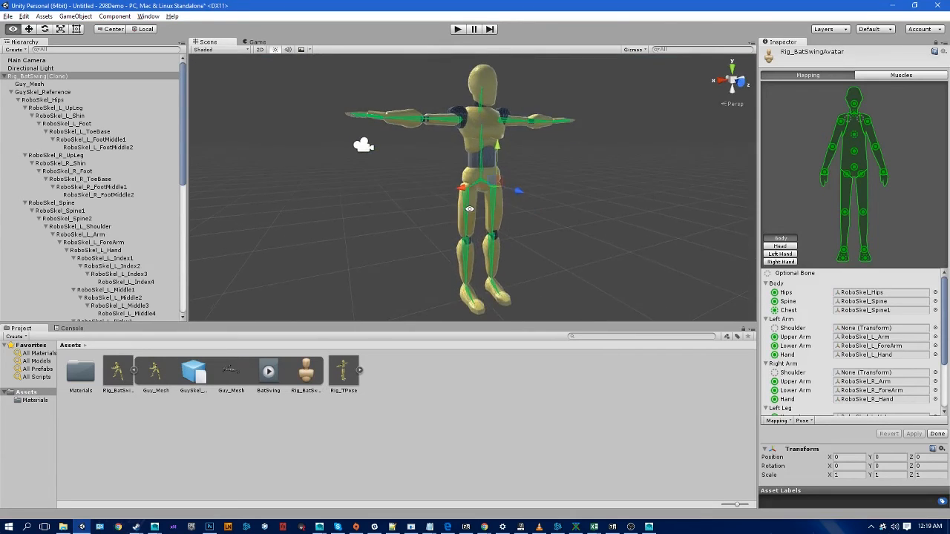
left_click_drag(470, 208, 382, 195, "alt")
left_click_drag(430, 213, 481, 206, "alt")
scroll(817, 367, "down", 3)
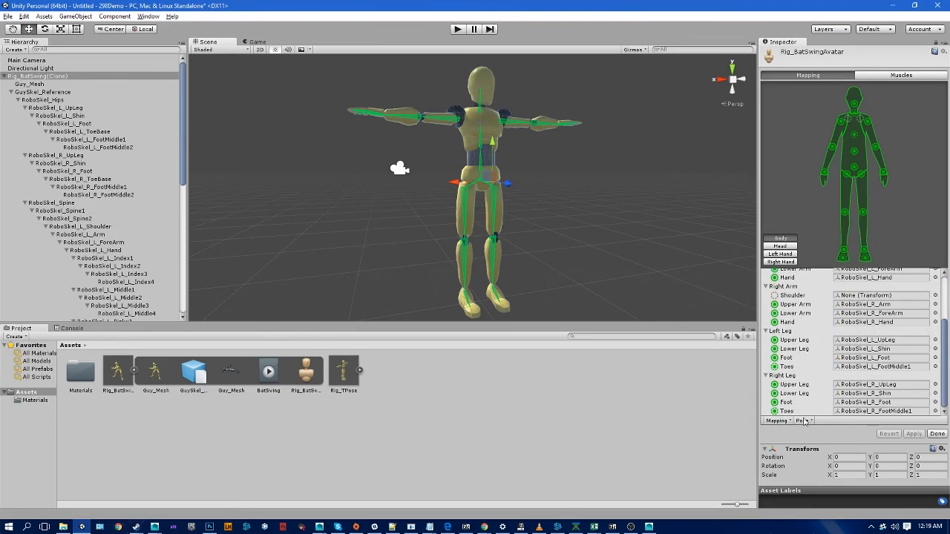
key("alt")
mouse_move(488, 231)
left_mouse_down("alt")
mouse_move(537, 227)
mouse_move(484, 226)
left_mouse_up("alt")
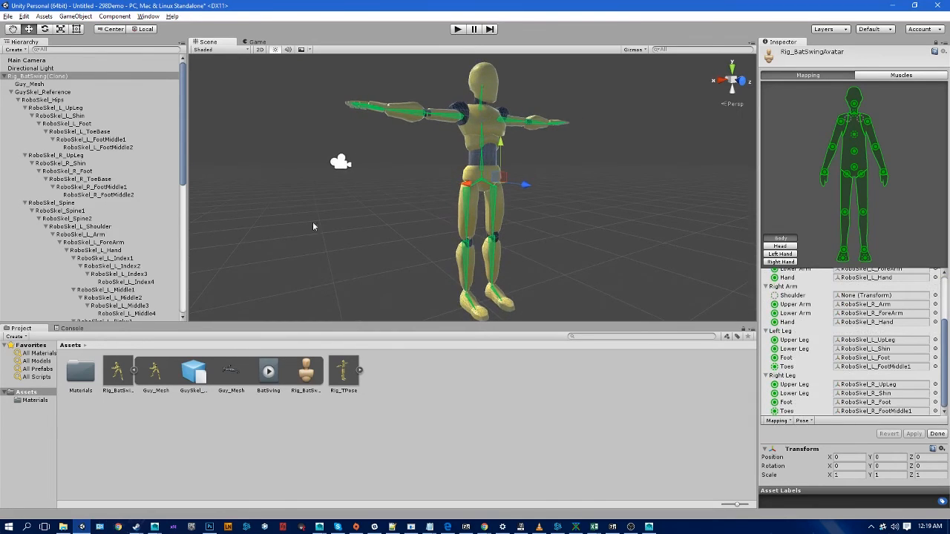
left_click_drag(387, 222, 405, 224, "alt")
left_click(938, 435)
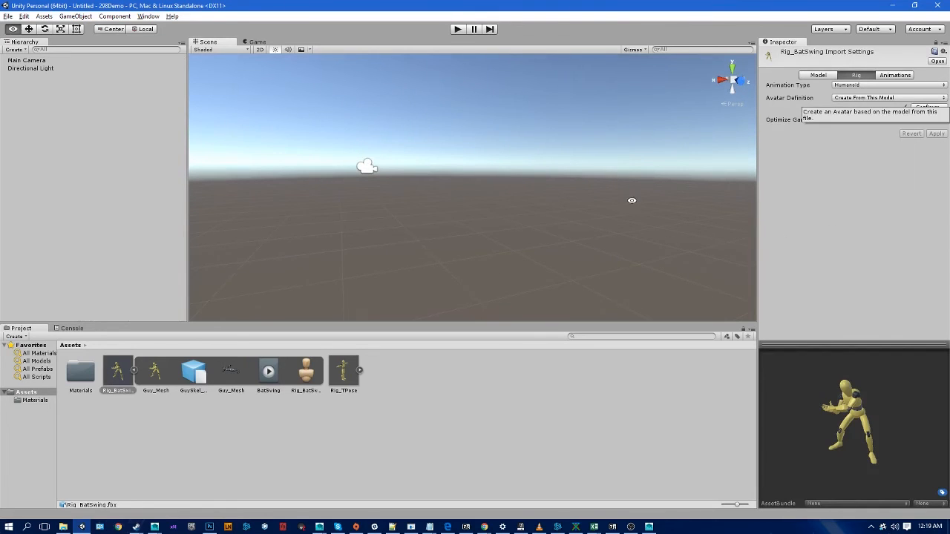
Set Rig_BatSwing's avatar definition back to Copy From Other Avatar with Rig_TPoseAvatar as source, apply it and collapse its sub-assets.
left_click_drag(630, 202, 629, 213, "alt")
left_click_drag(392, 156, 406, 158, "alt")
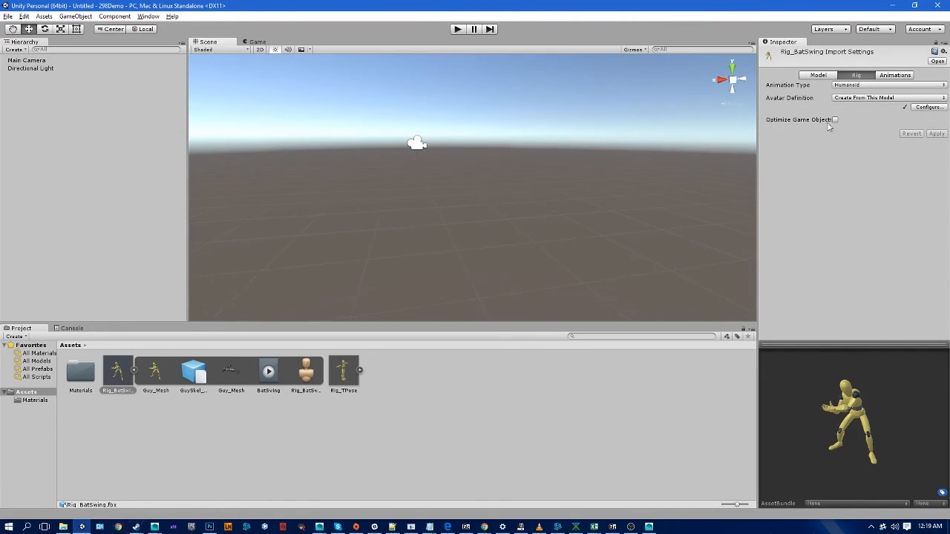
left_click(852, 99)
left_click(864, 120)
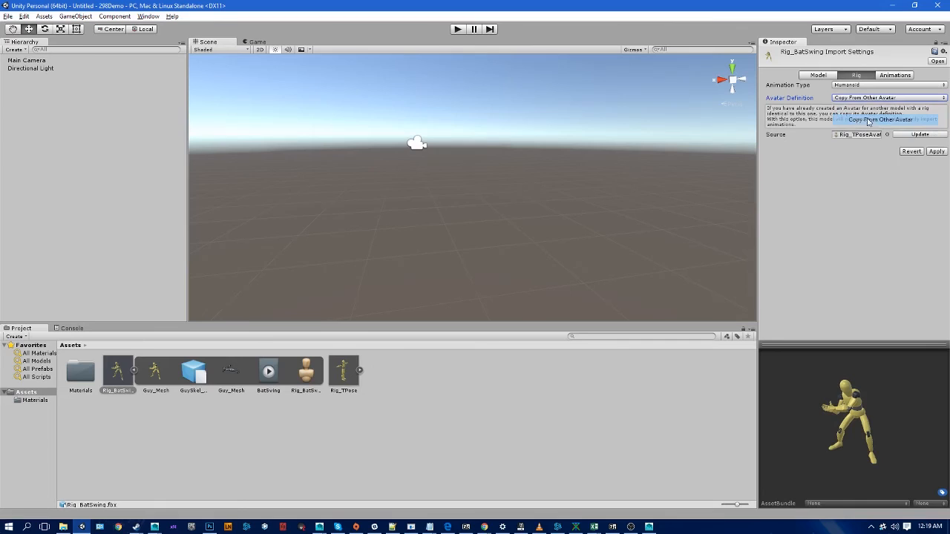
left_click(937, 152)
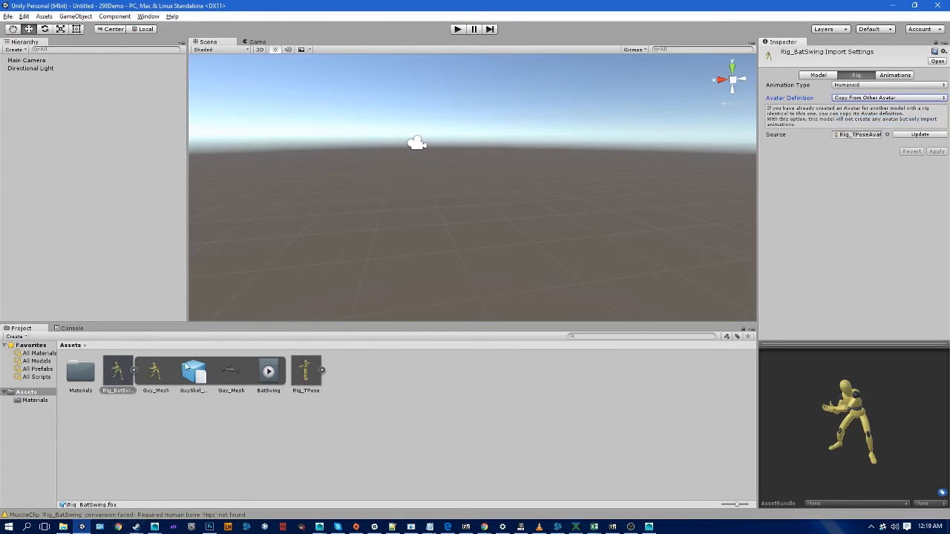
left_click(135, 370)
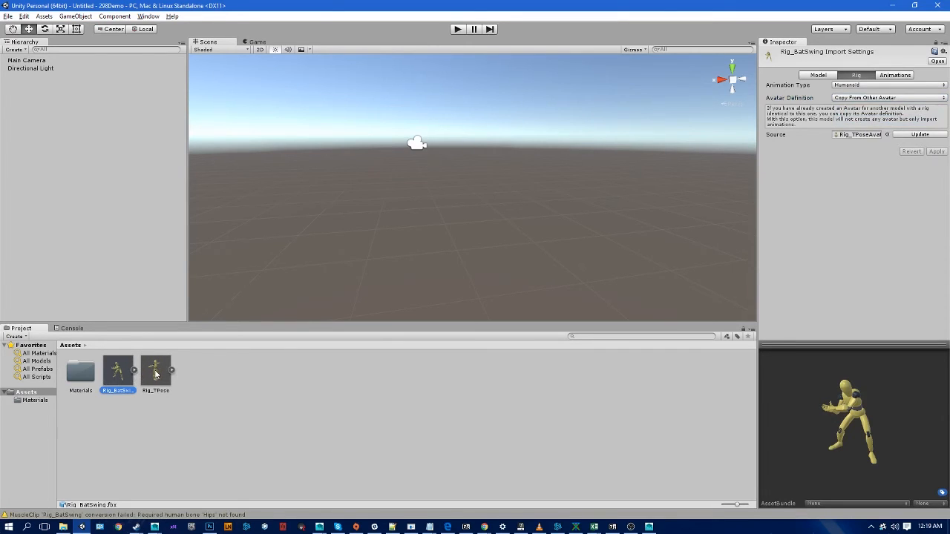
Open Rig_BatSwing's animation import settings and load the Rig_BatSwing model into the clip preview.
left_click(155, 371)
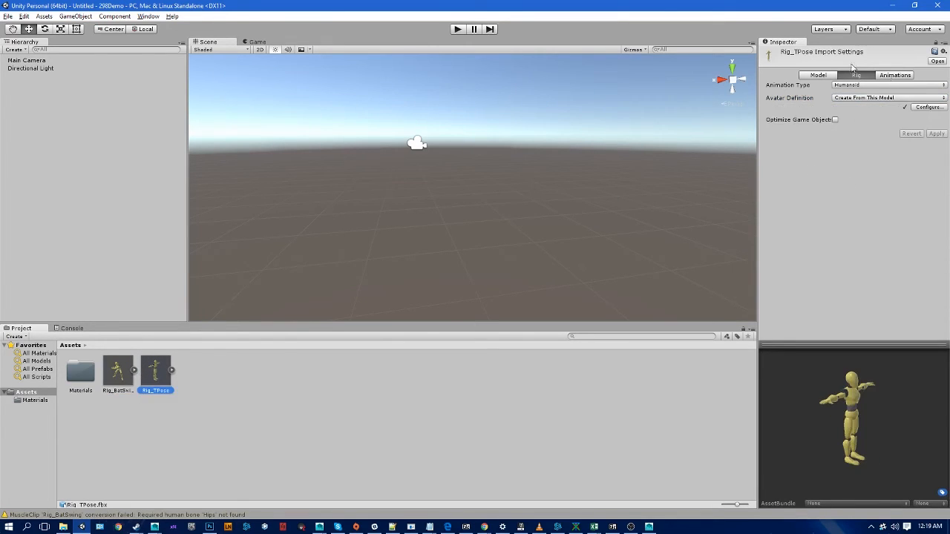
left_click(116, 375)
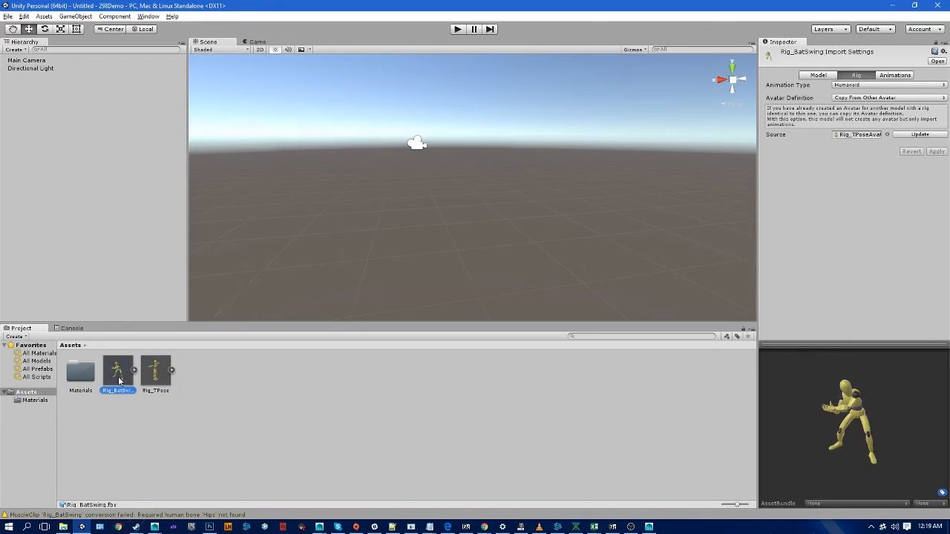
left_click(895, 77)
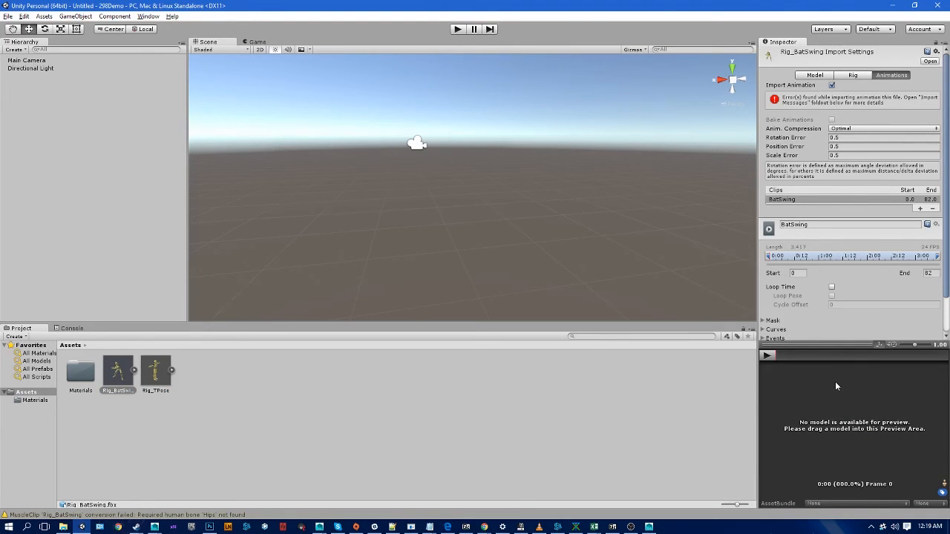
left_click_drag(115, 377, 787, 444)
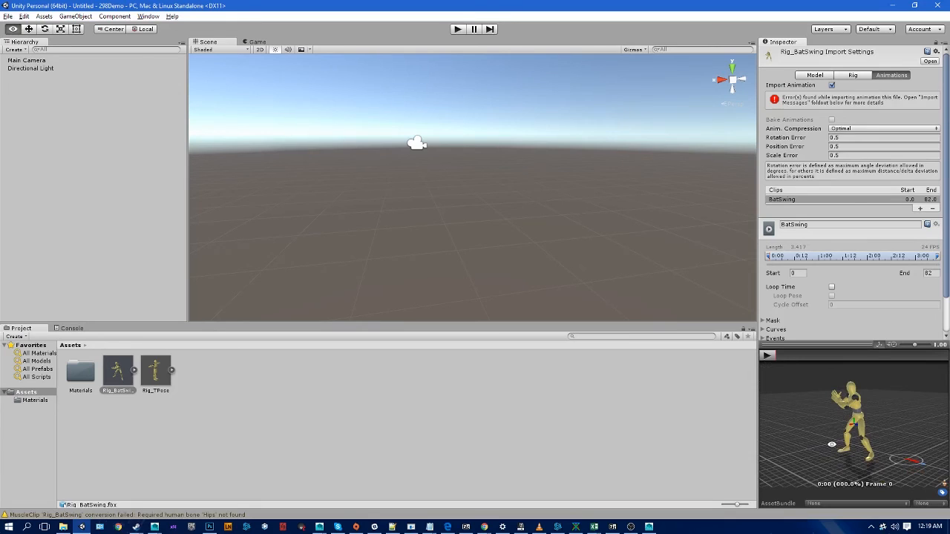
mouse_move(832, 444)
right_mouse_down("alt")
mouse_move(867, 459)
mouse_move(837, 448)
right_mouse_up("alt")
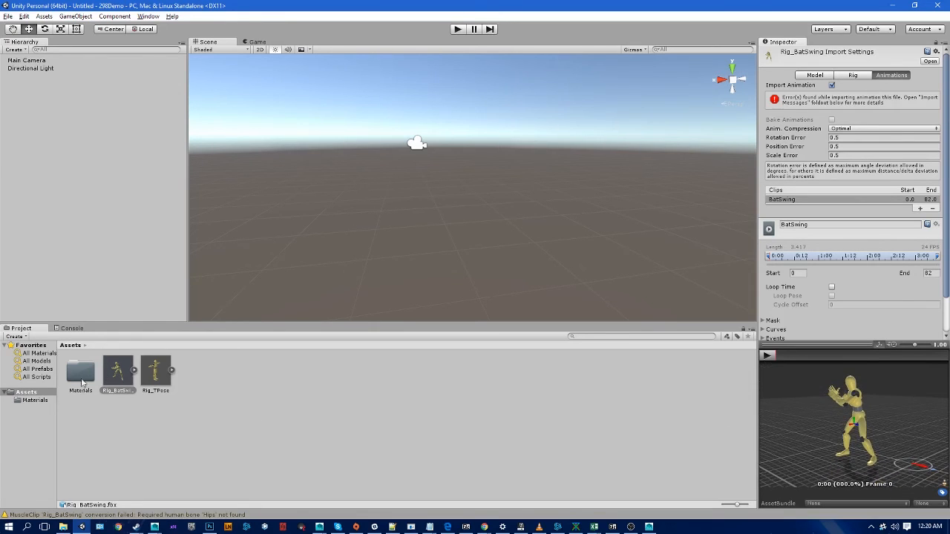
Review the BatSwing clip's import settings, including its frame range and loop options, along with its preview.
left_click(116, 381)
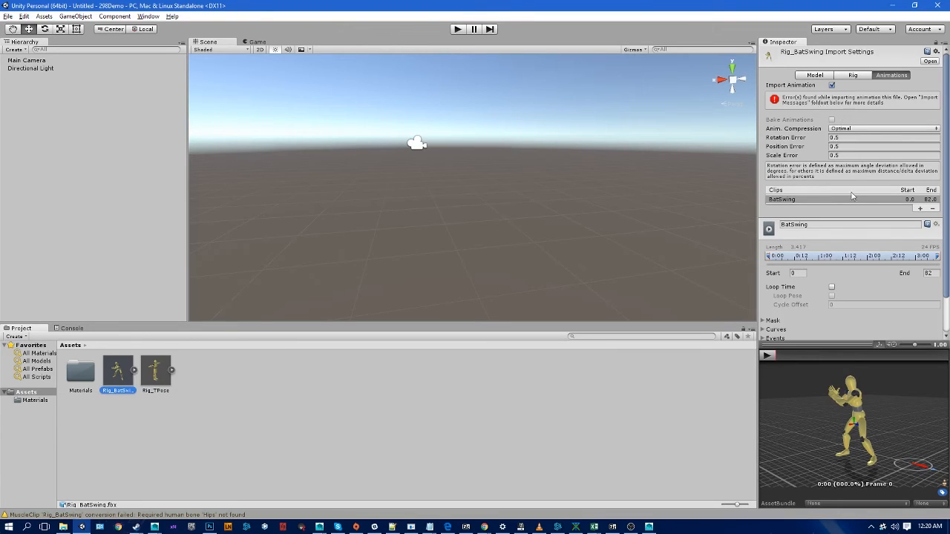
scroll(907, 210, "down", 3)
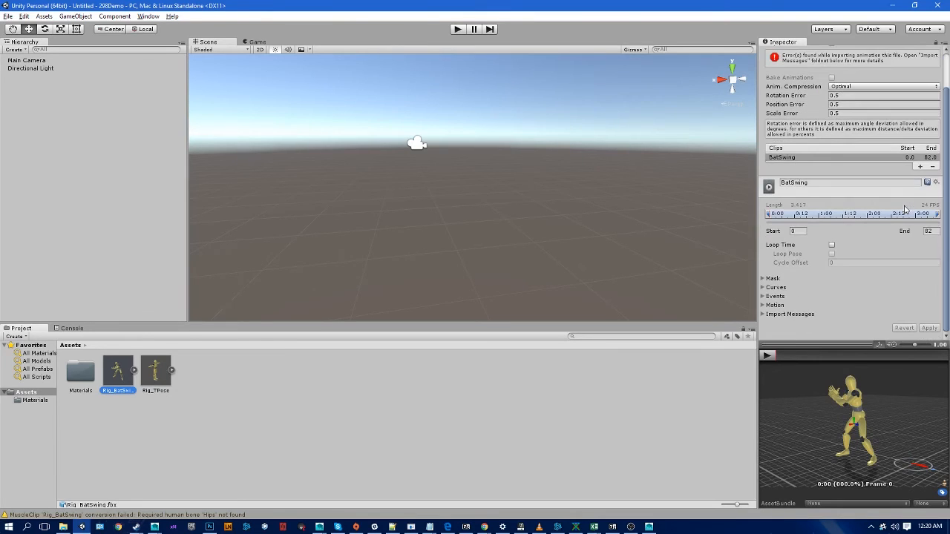
left_click(930, 158)
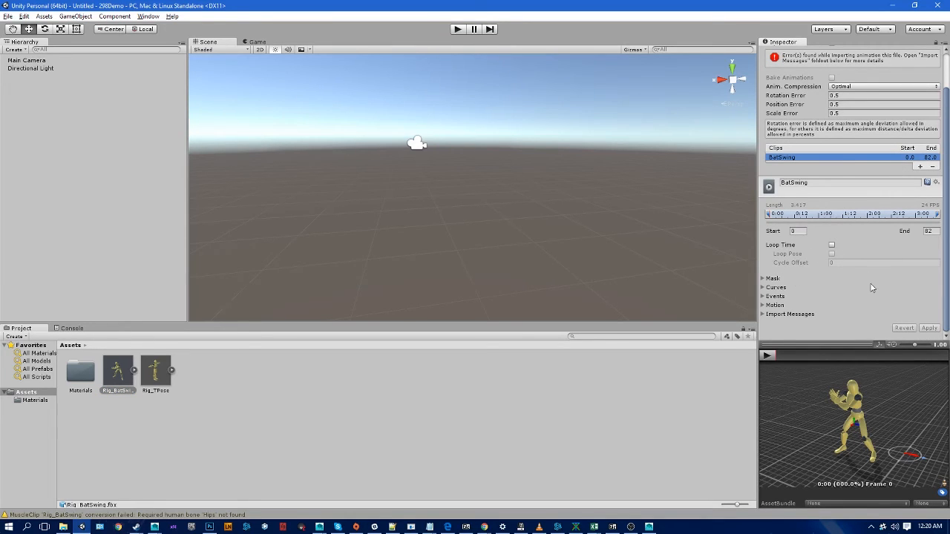
scroll(872, 288, "up", 3)
scroll(872, 288, "down", 3)
mouse_move(851, 431)
left_mouse_down("alt")
mouse_move(802, 411)
mouse_move(843, 416)
left_mouse_up("alt")
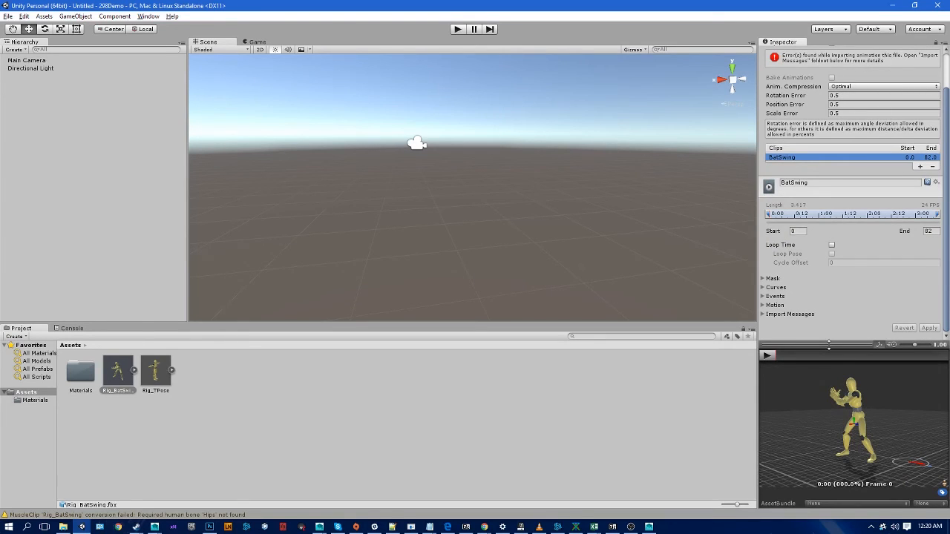
Detach the BatSwing clip preview into its own maximized window and play the animation.
right_click(829, 345)
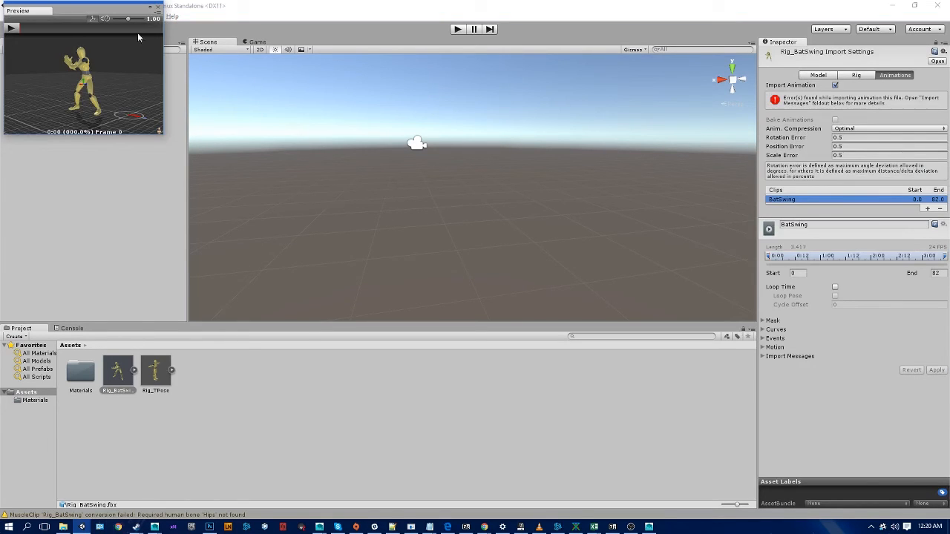
left_click(150, 7)
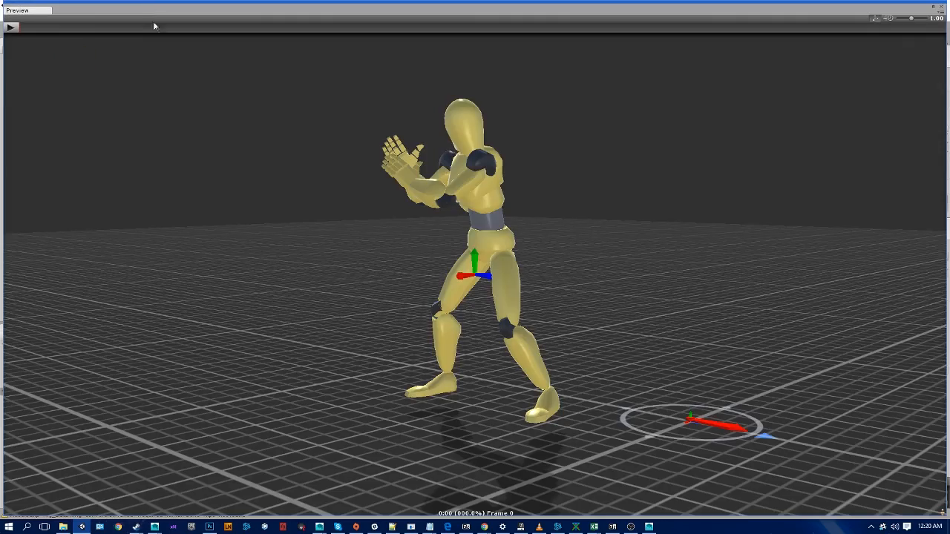
left_click_drag(404, 179, 419, 199)
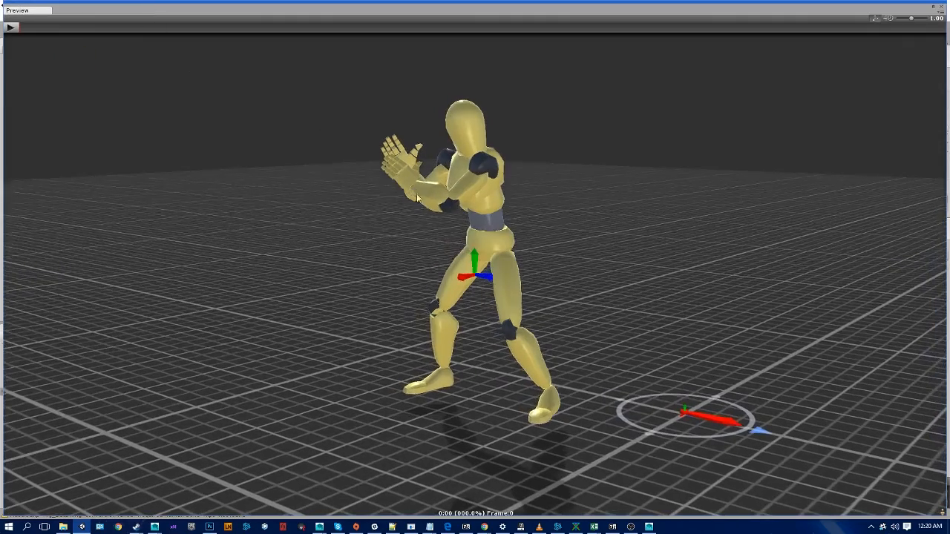
left_click(12, 27)
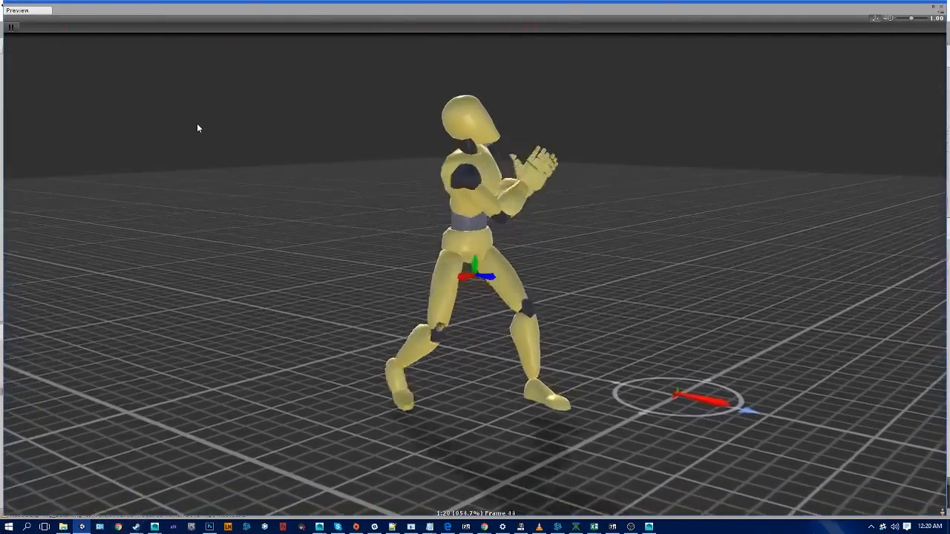